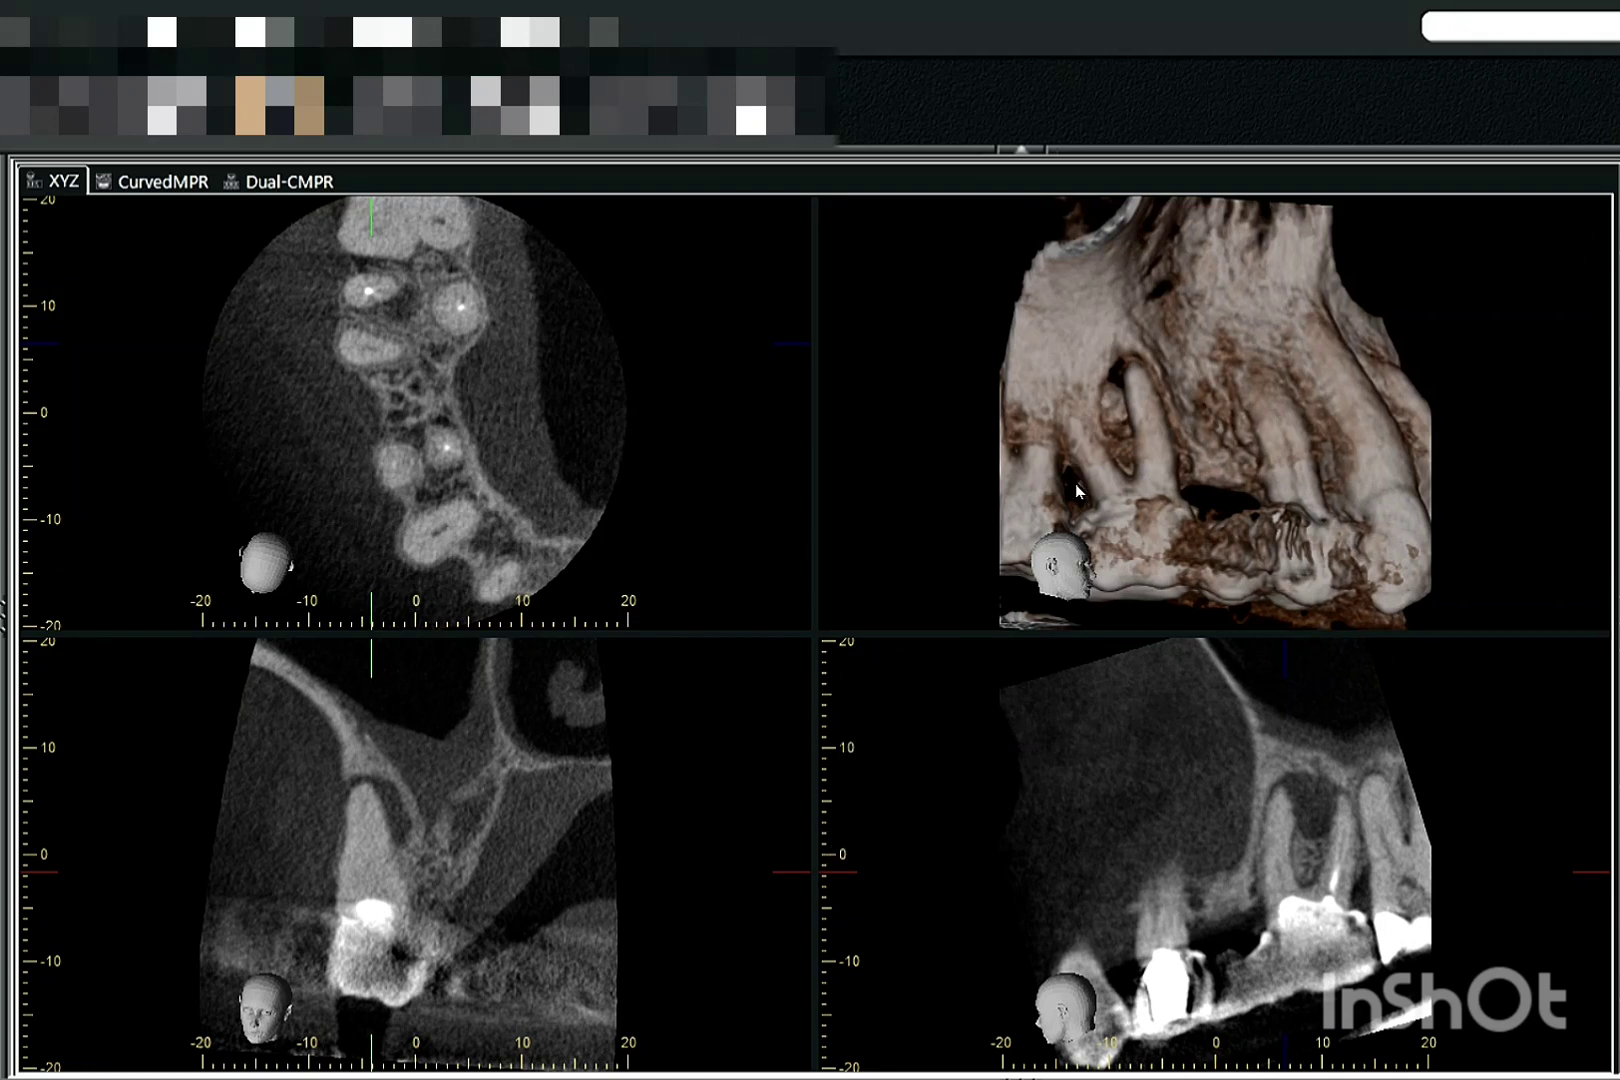
# Rotate the 3D maxilla rendering to a new angle and shift the axial crosshair slightly up-left
pyautogui.moveTo(1078, 490); pyautogui.dragTo(1035, 530)
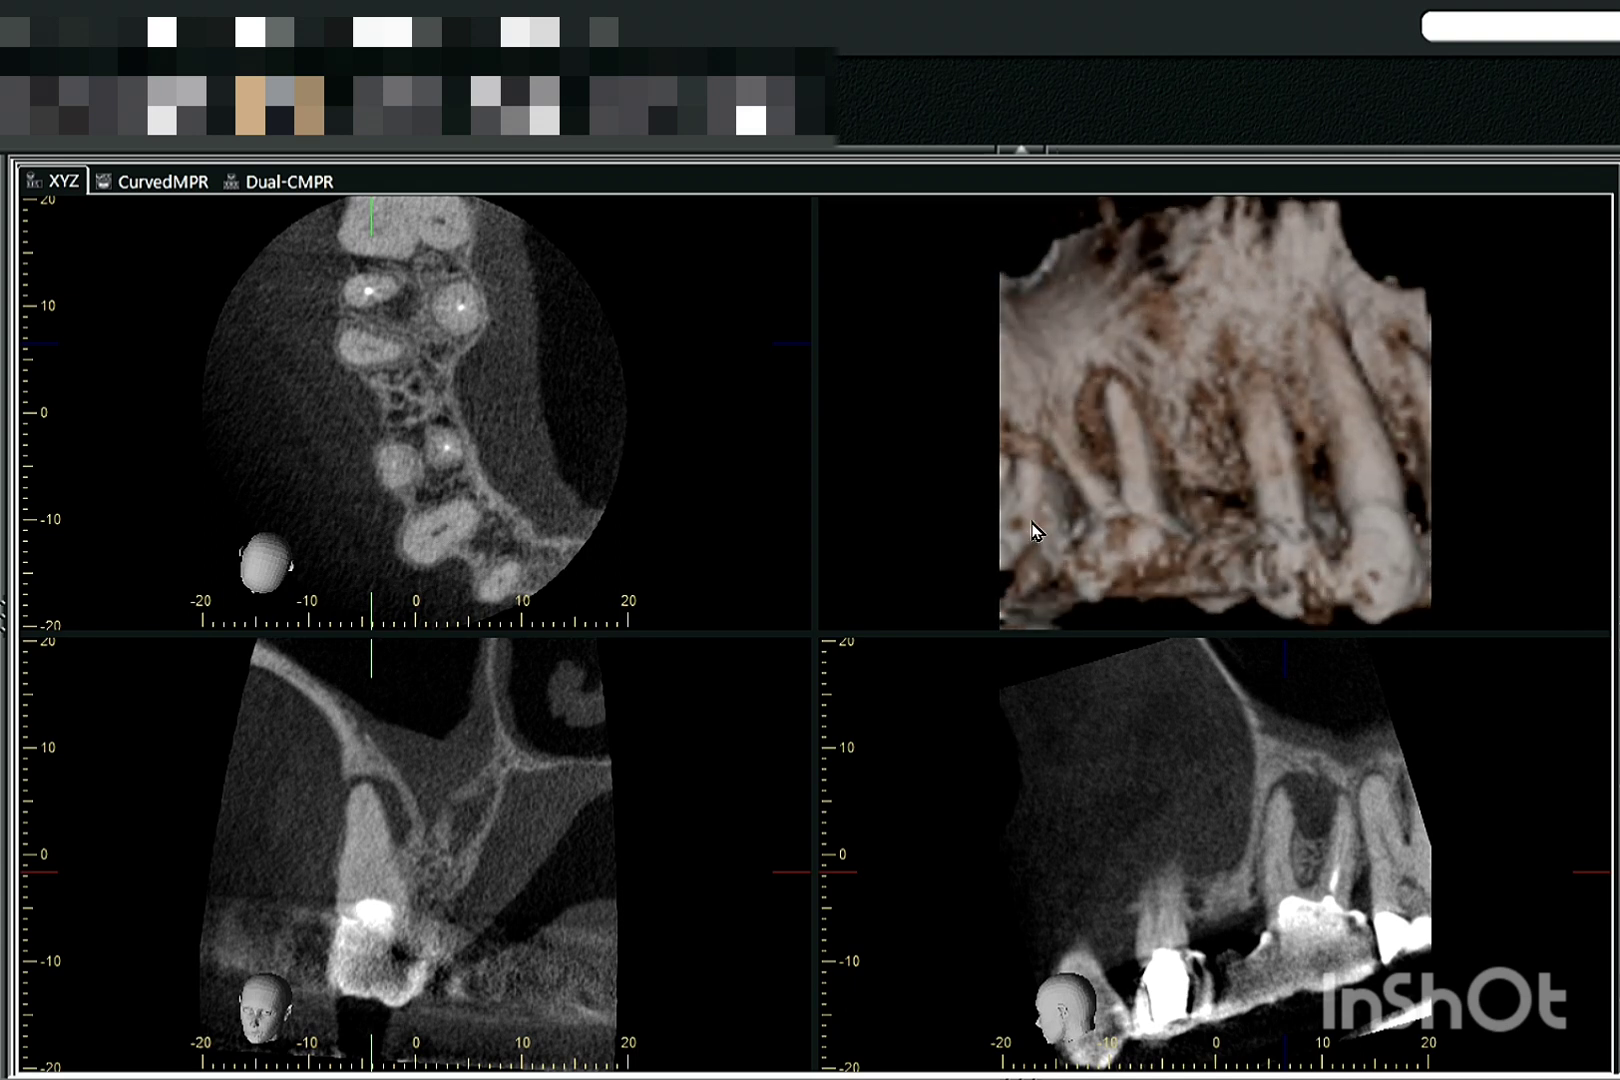
pyautogui.moveTo(1190, 530); pyautogui.dragTo(1240, 528)
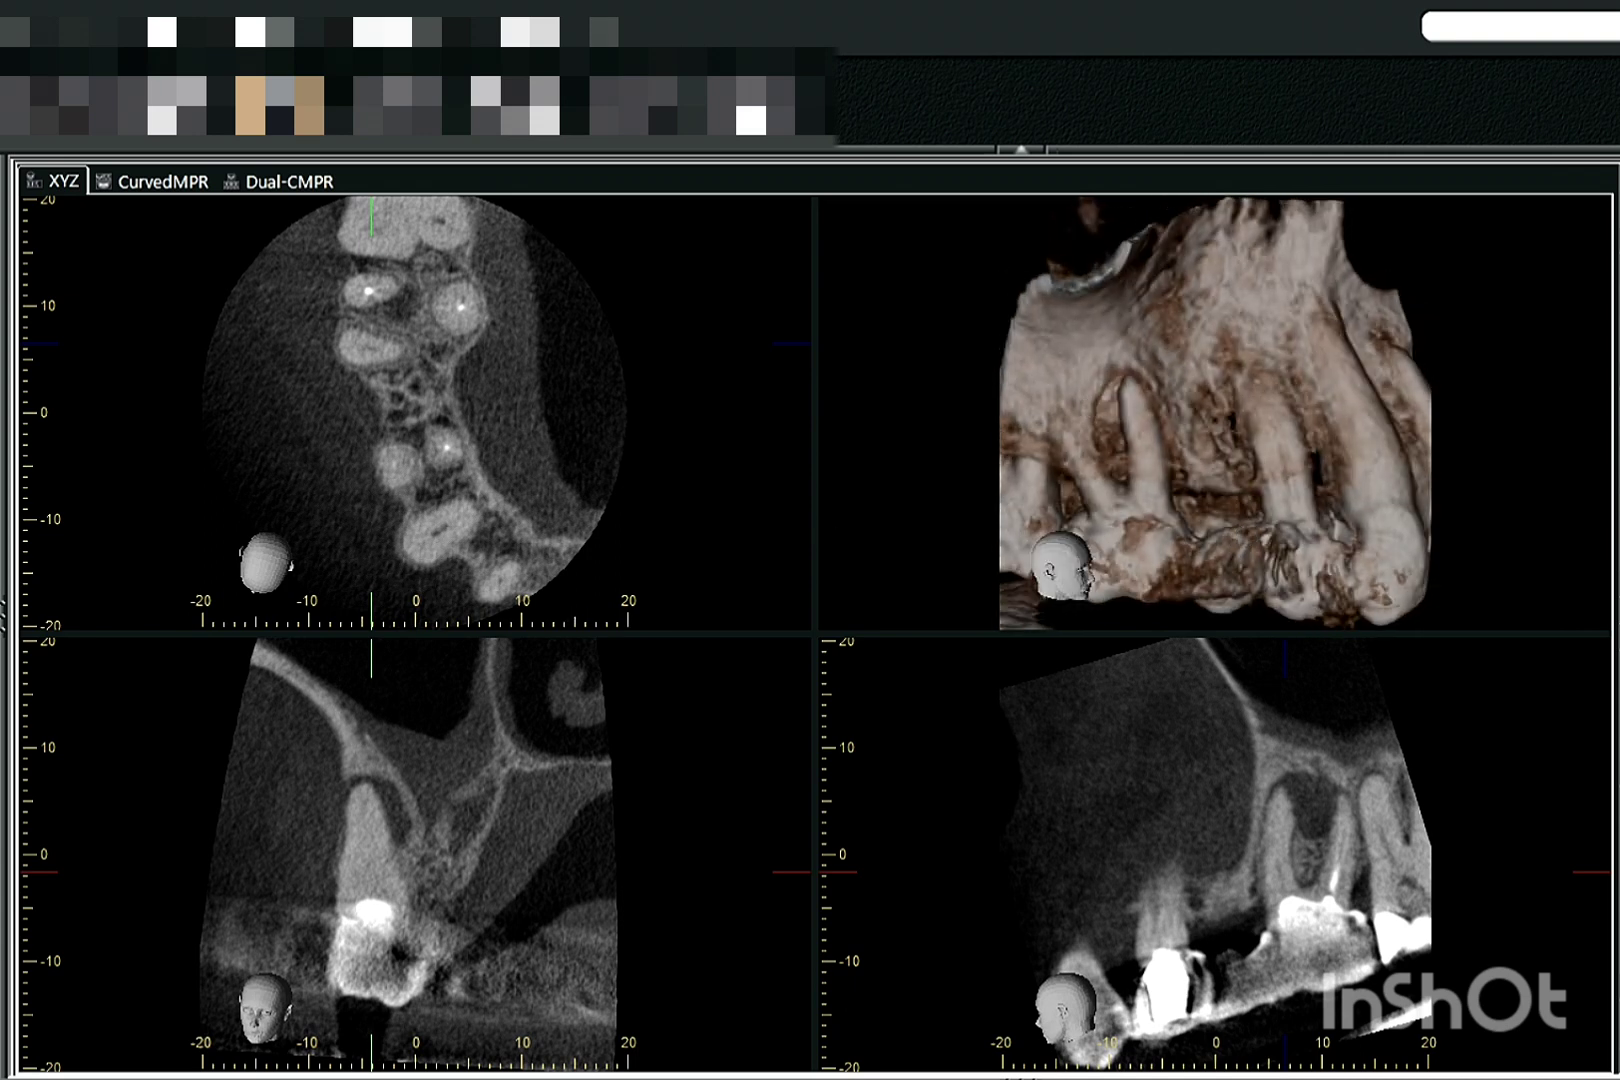
pyautogui.moveTo(371, 344)
pyautogui.mouseDown()
pyautogui.moveTo(367, 288)
pyautogui.moveTo(457, 309)
pyautogui.moveTo(400, 322)
pyautogui.moveTo(372, 352)
pyautogui.moveTo(364, 289)
pyautogui.moveTo(456, 306)
pyautogui.moveTo(368, 348)
pyautogui.mouseUp()
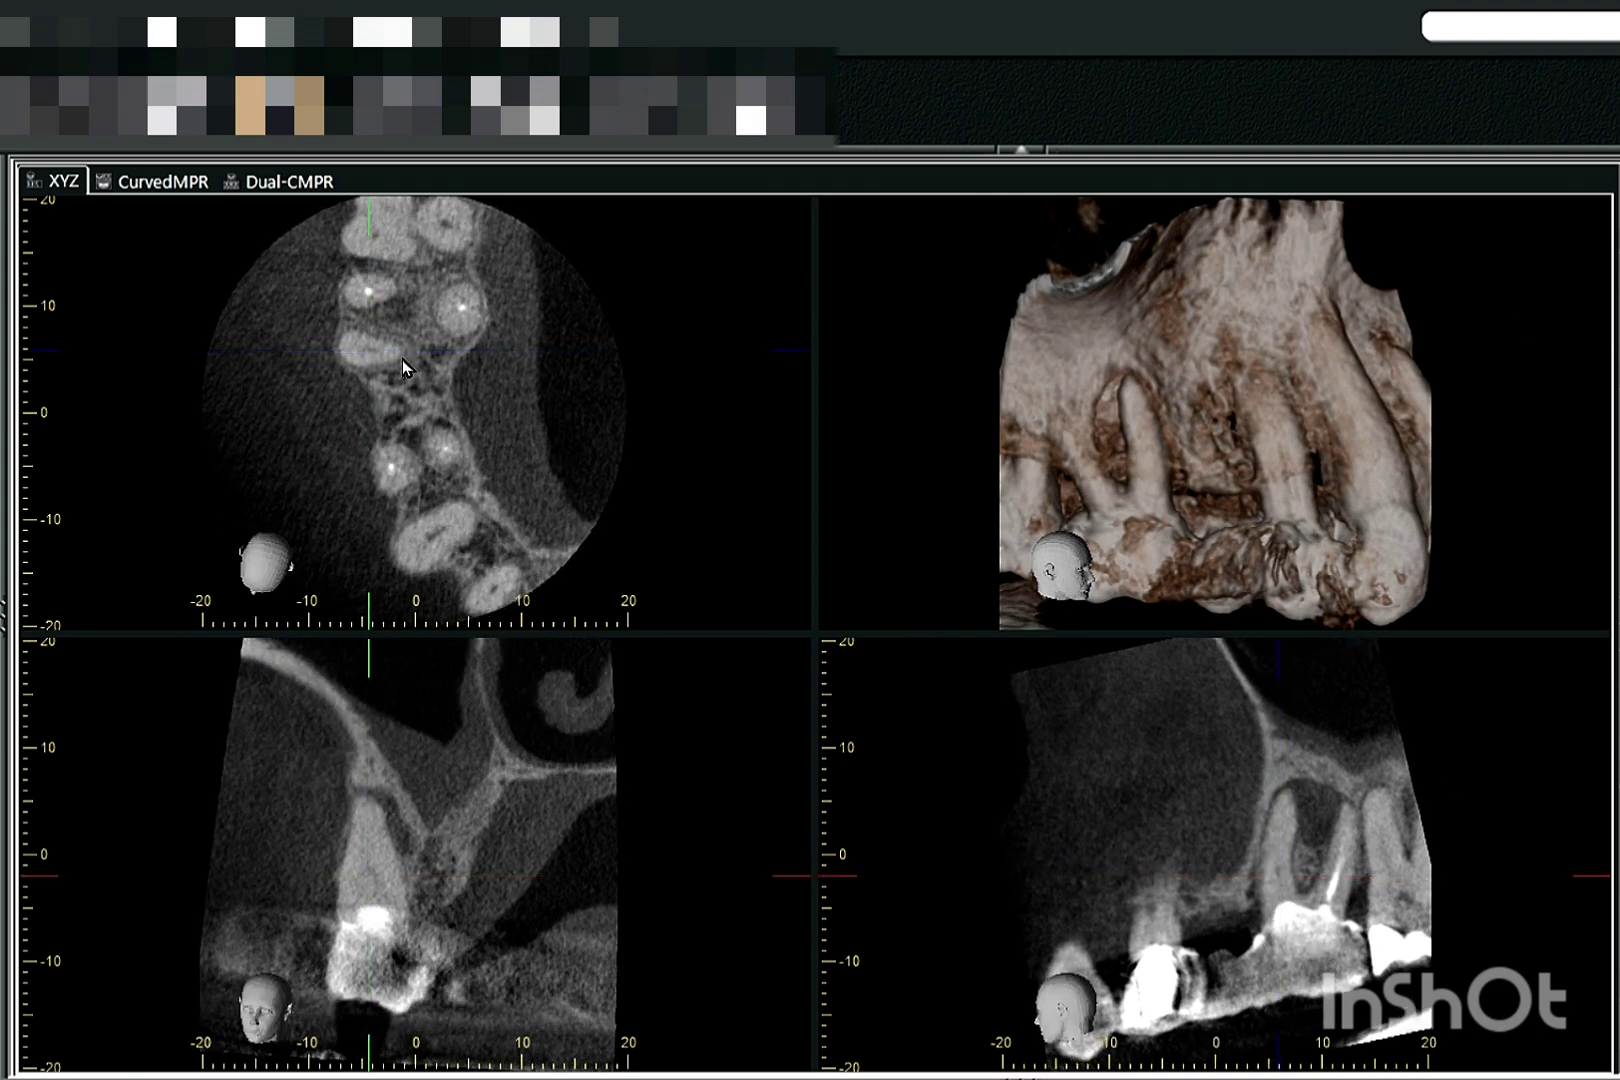
# Scroll the axial slices, zoom the coronal view, and move the crosshair onto the root-filled upper tooth
pyautogui.scroll(-3, 420, 400)
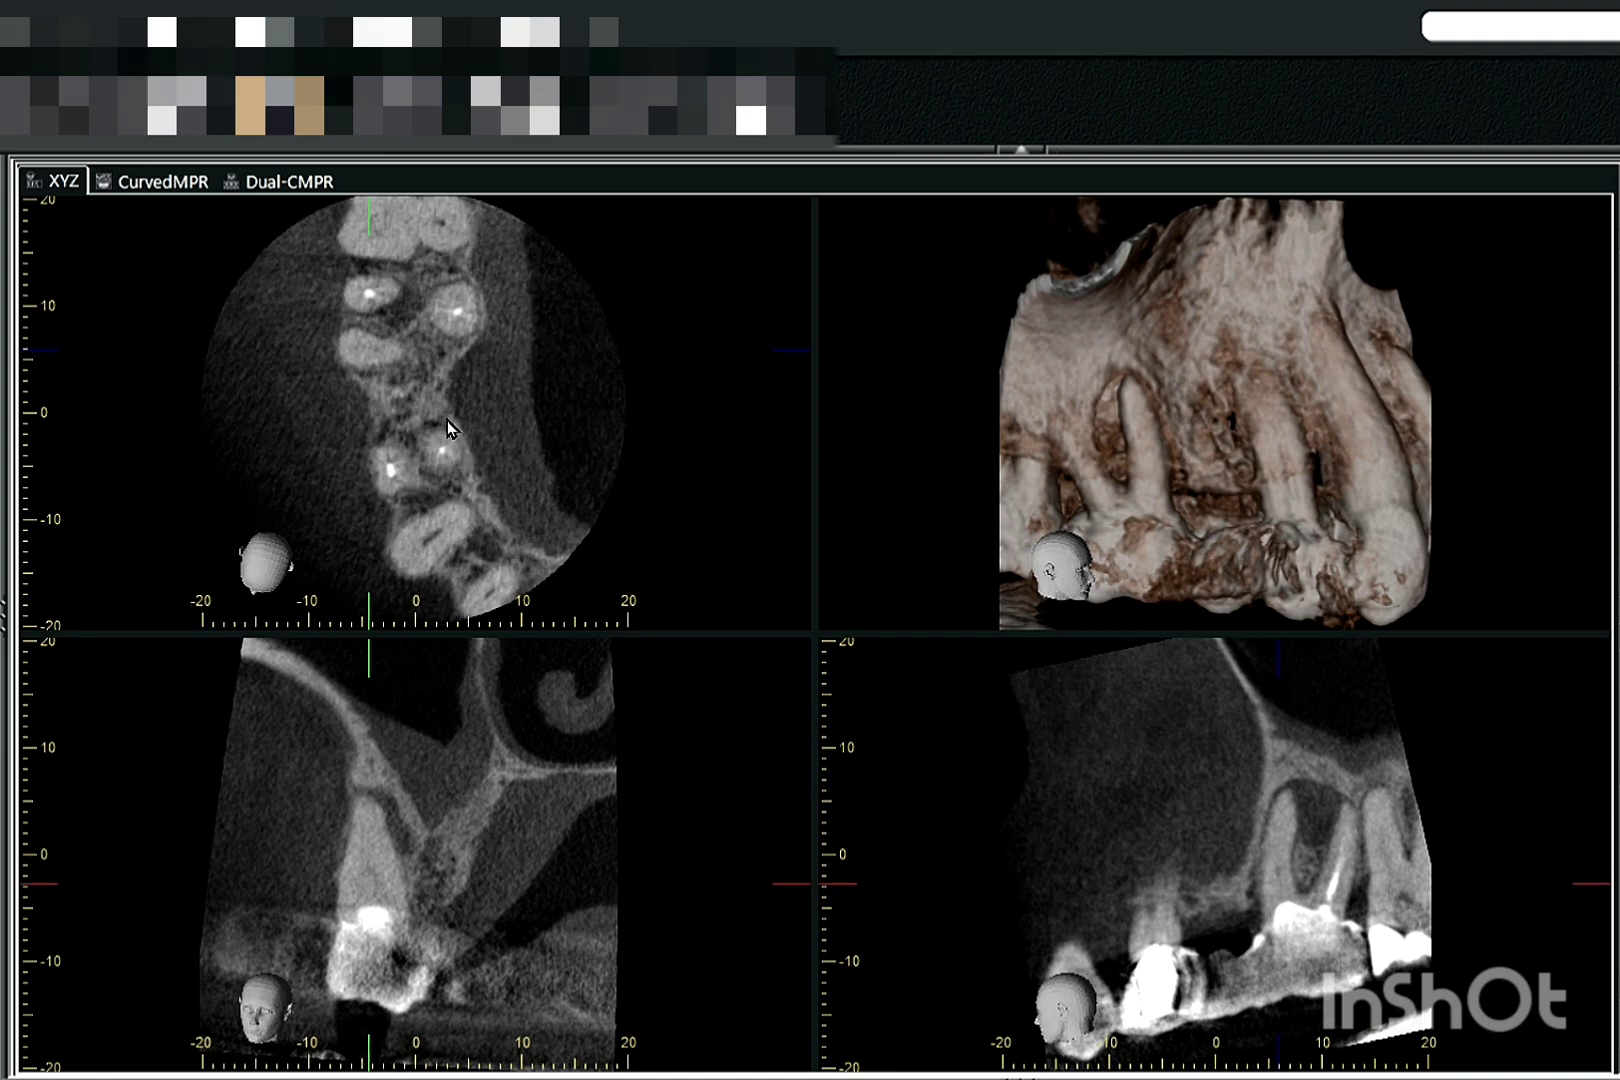
pyautogui.scroll(2, 445, 430)
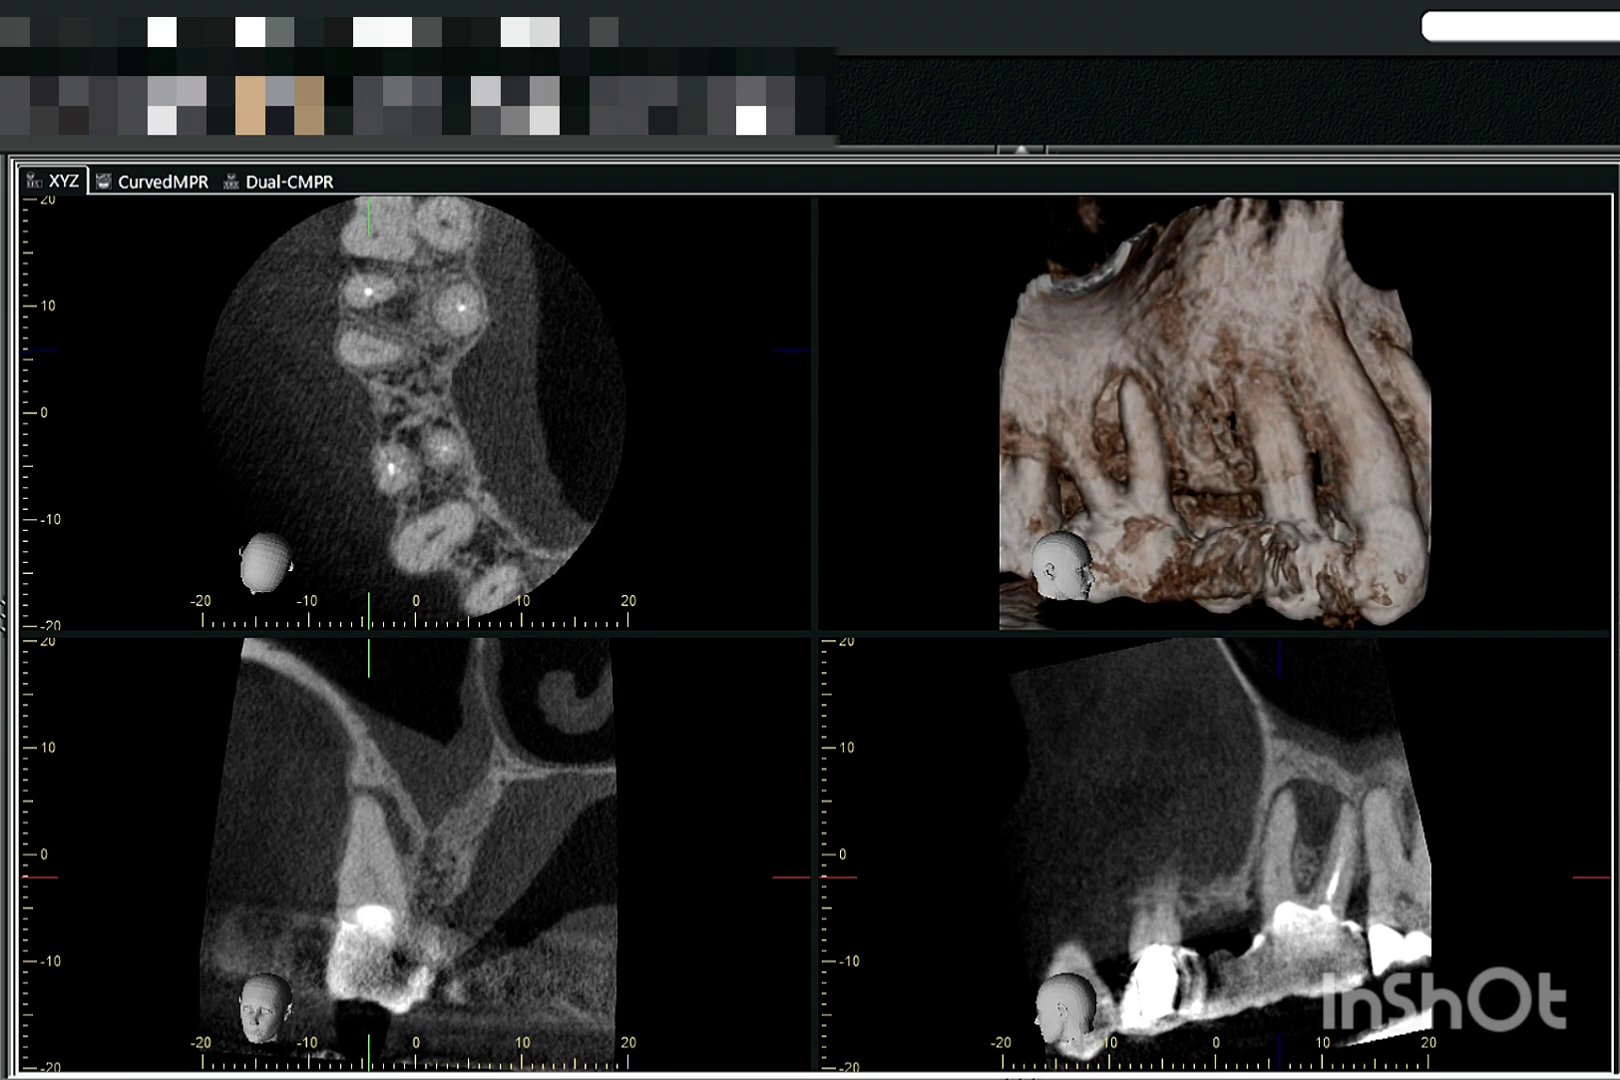
pyautogui.moveTo(364, 945); pyautogui.dragTo(372, 839)
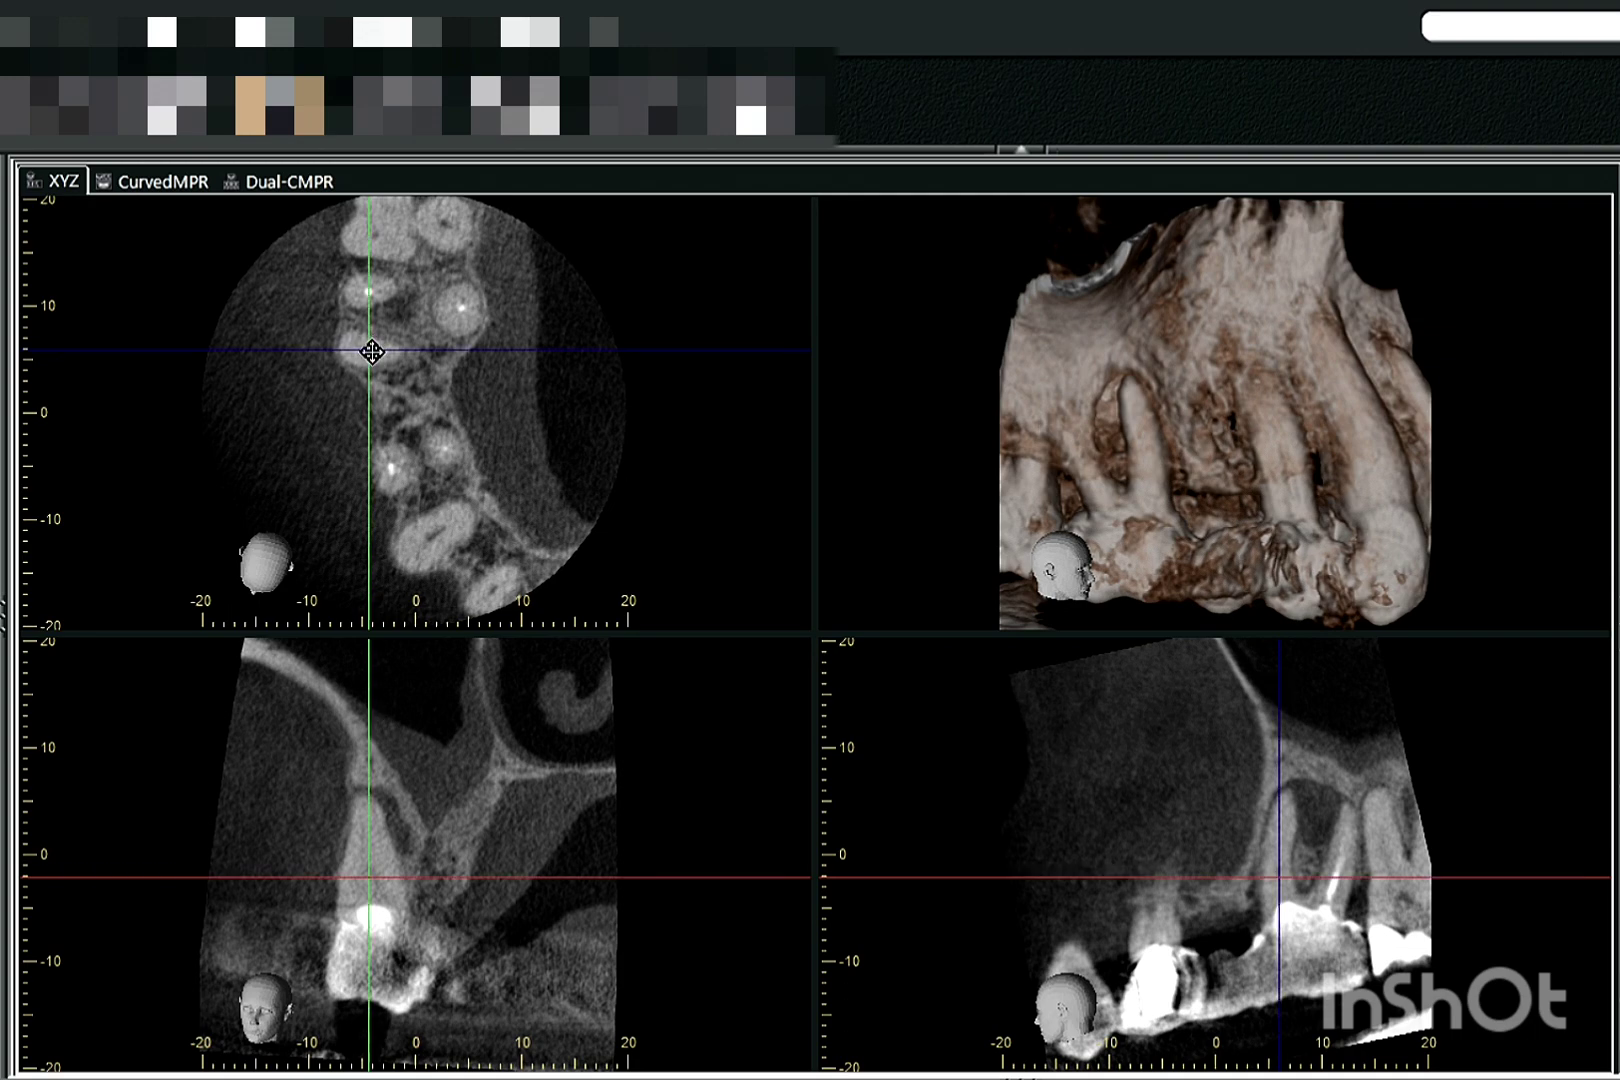
pyautogui.moveTo(372, 351); pyautogui.dragTo(368, 286)
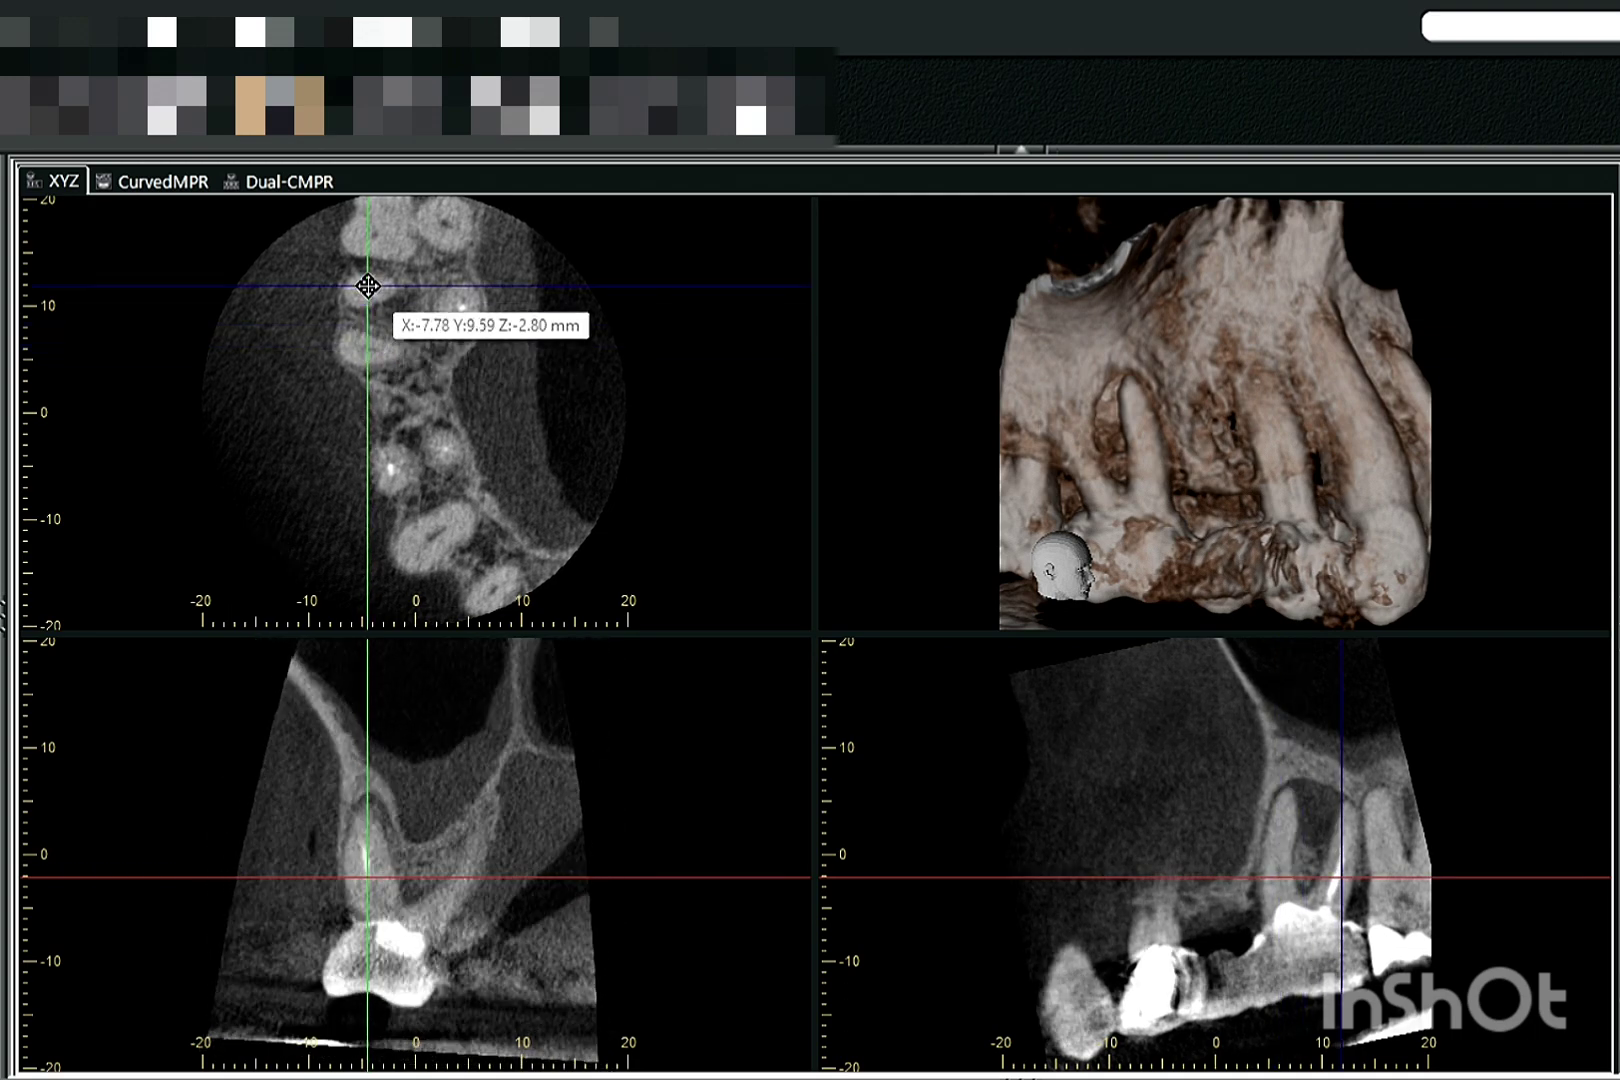
# Tilt the coronal and sagittal slice axes so the filled canal shows lengthwise
pyautogui.moveTo(503, 665); pyautogui.dragTo(530, 700)
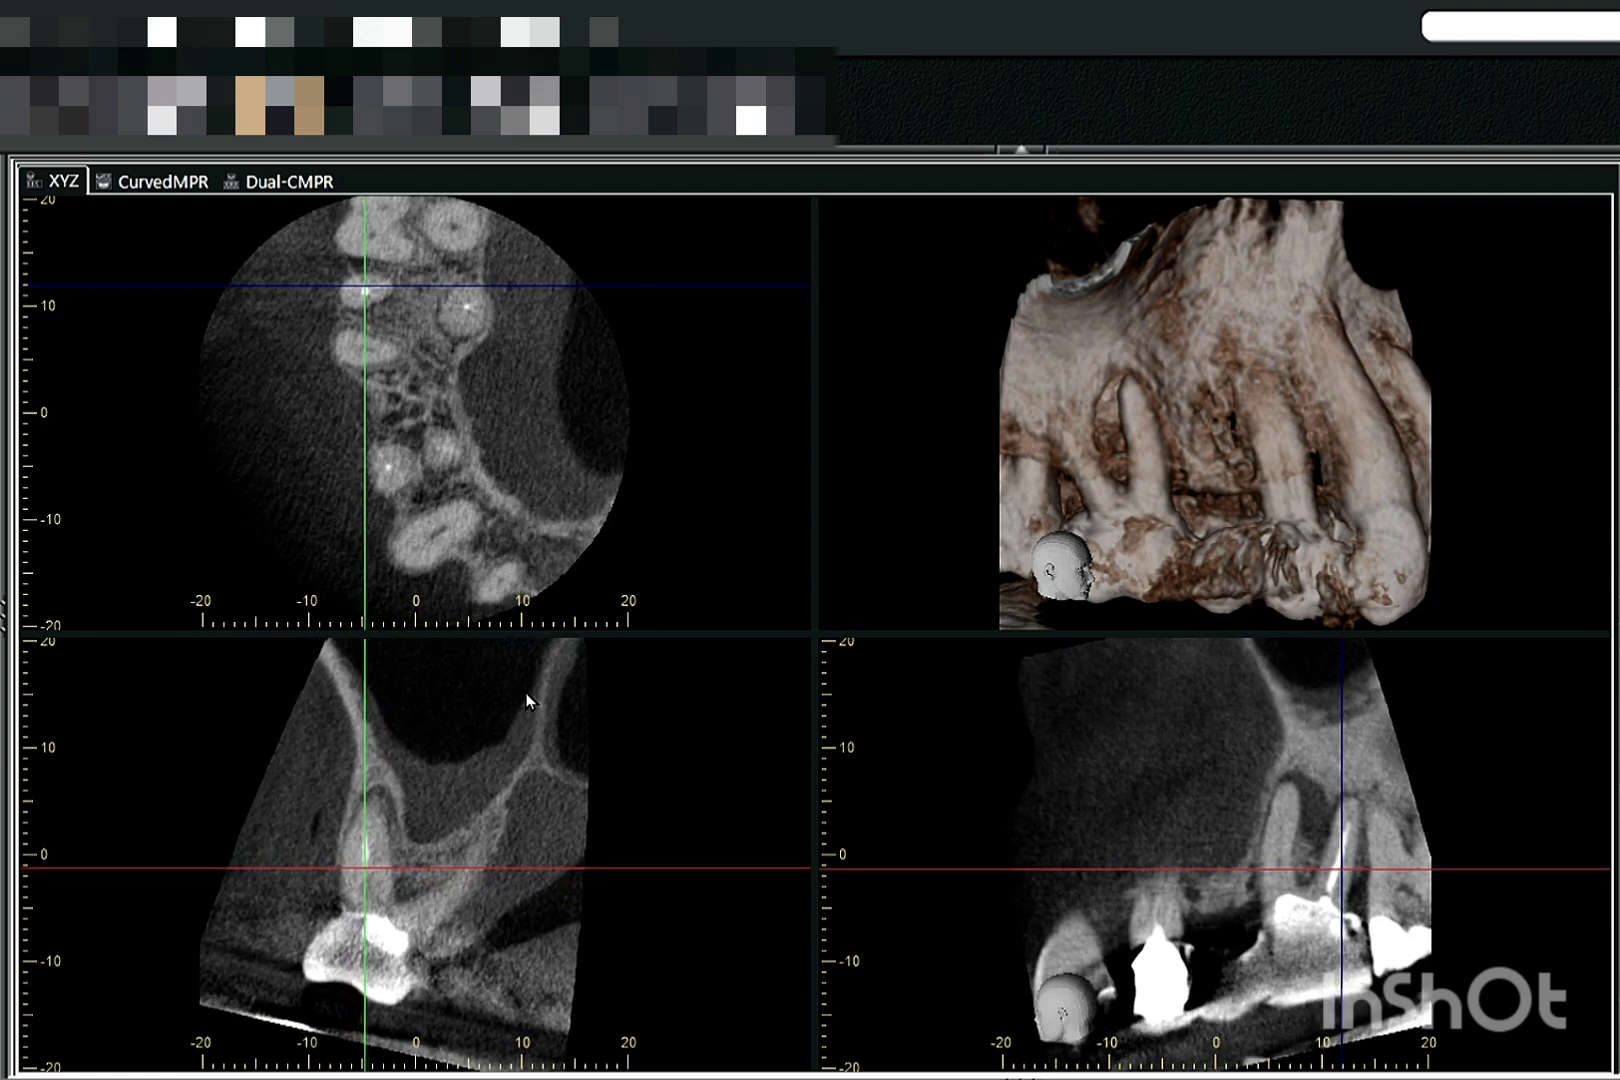
pyautogui.moveTo(1349, 733)
pyautogui.mouseDown()
pyautogui.moveTo(1327, 712)
pyautogui.moveTo(1335, 740)
pyautogui.mouseUp()
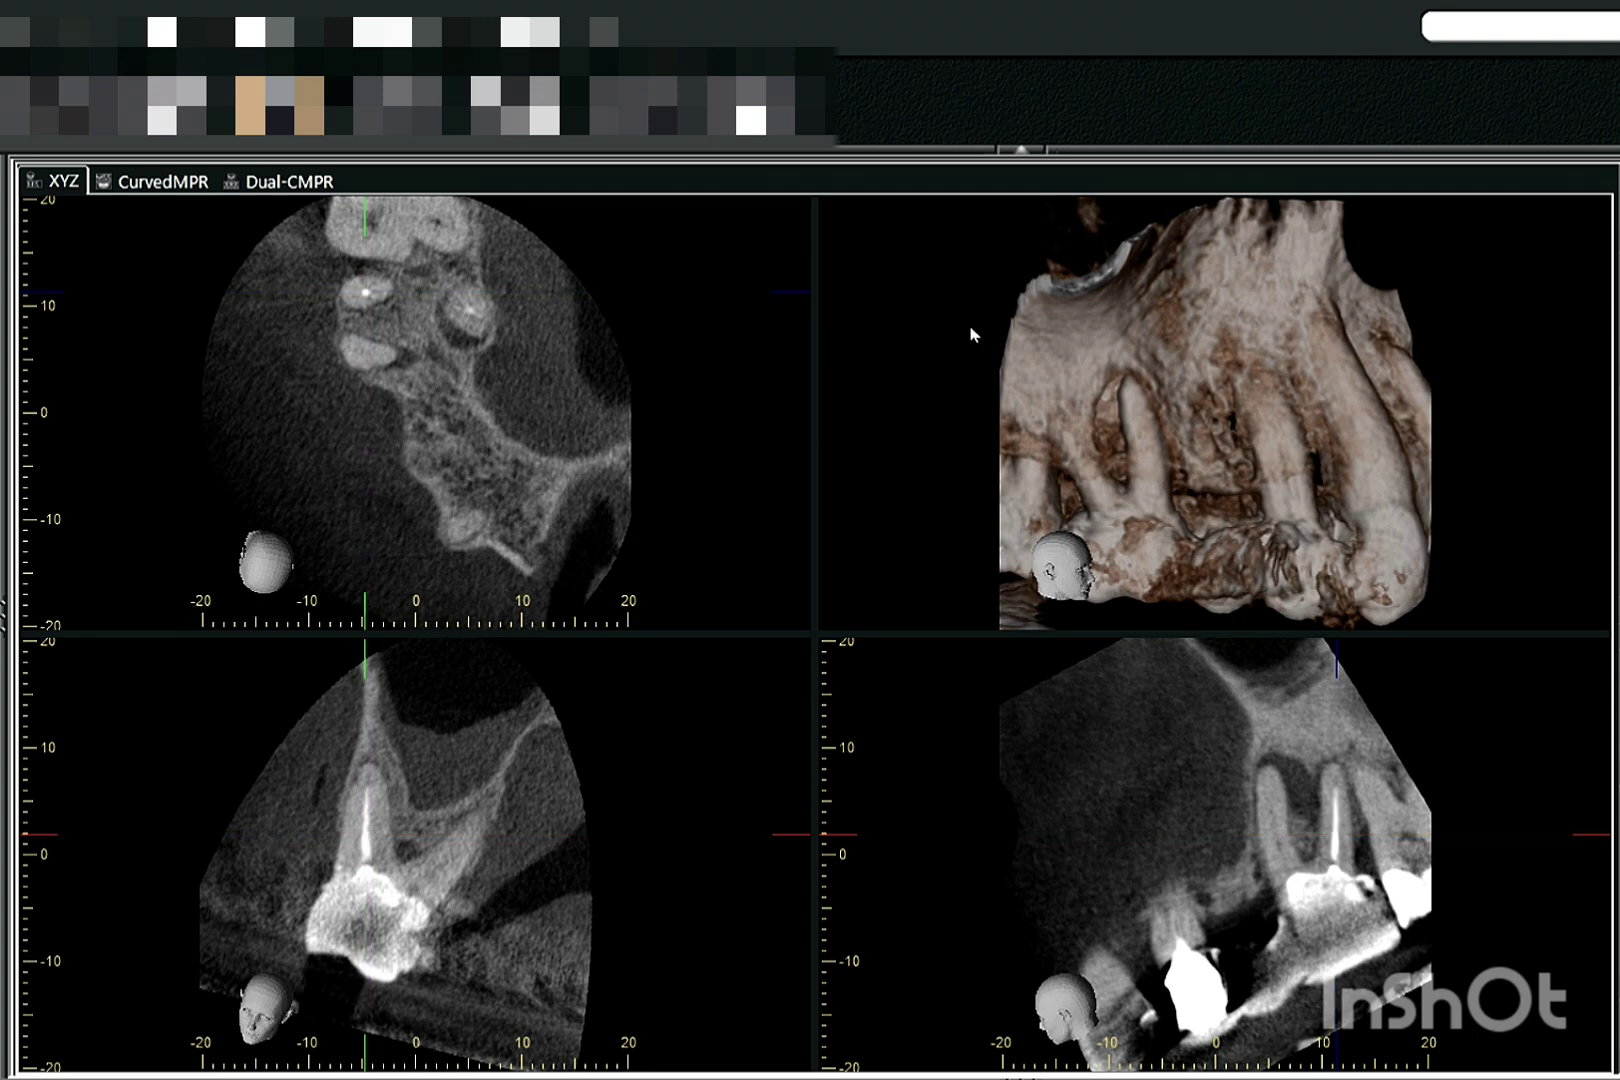
pyautogui.scroll(-2, 389, 818)
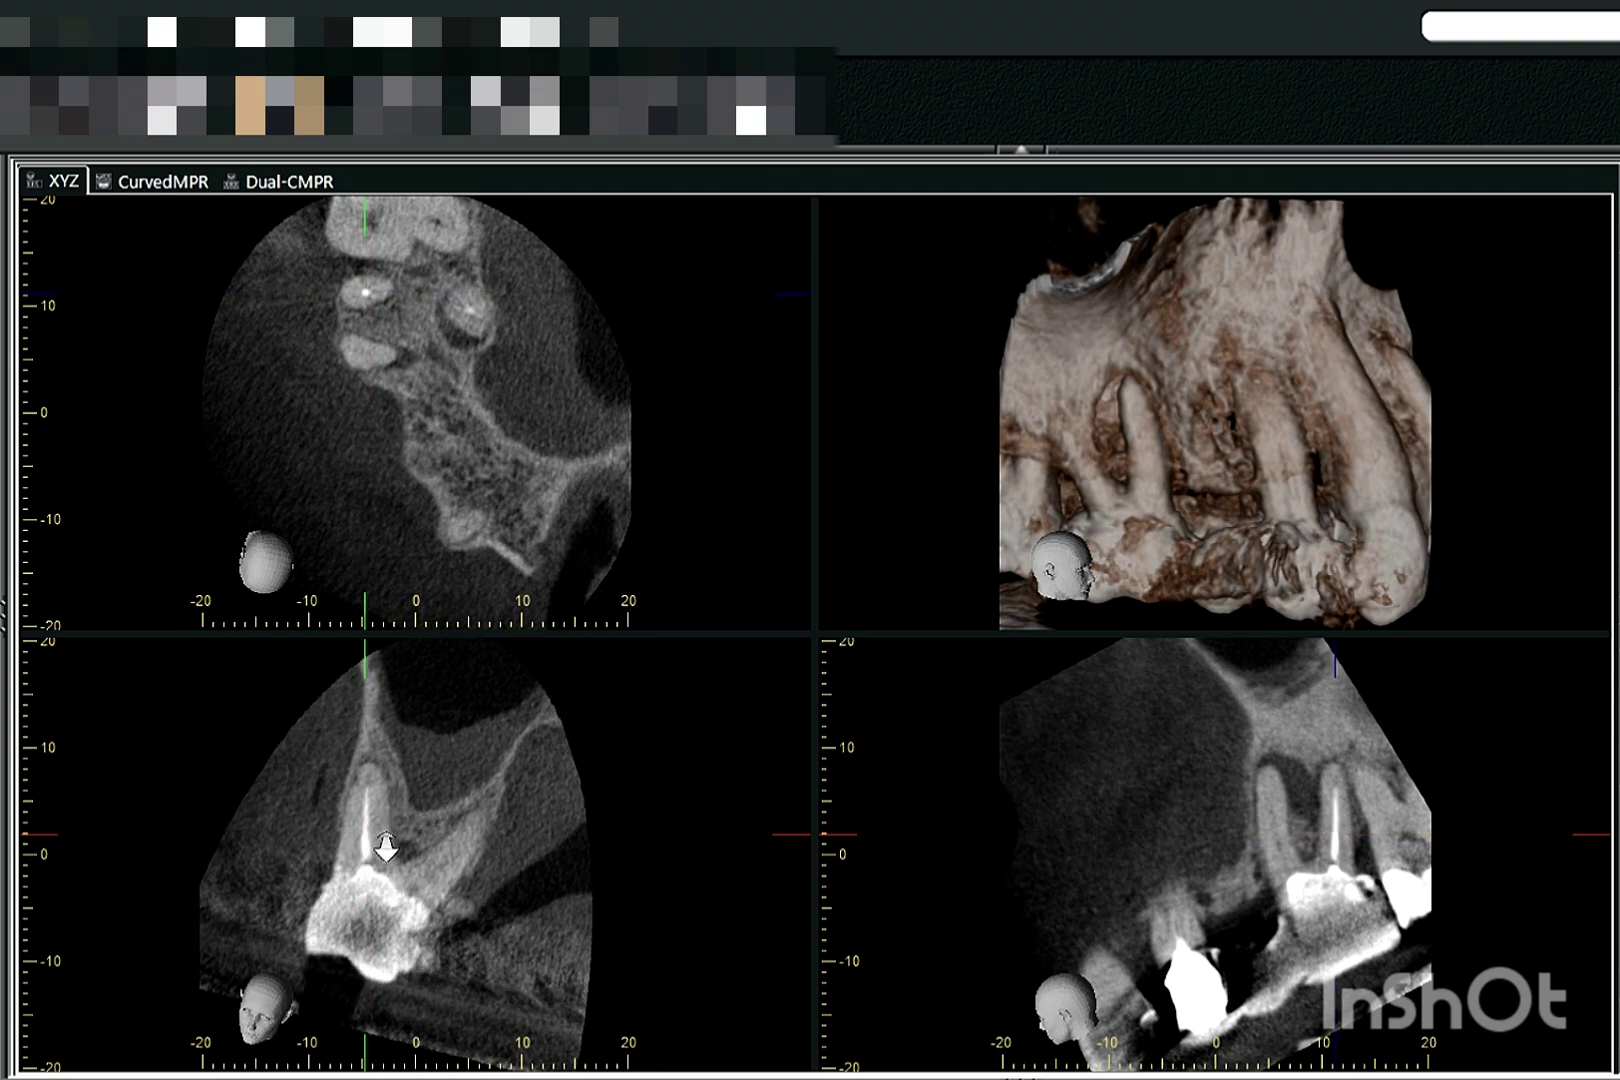
pyautogui.scroll(3, 379, 845)
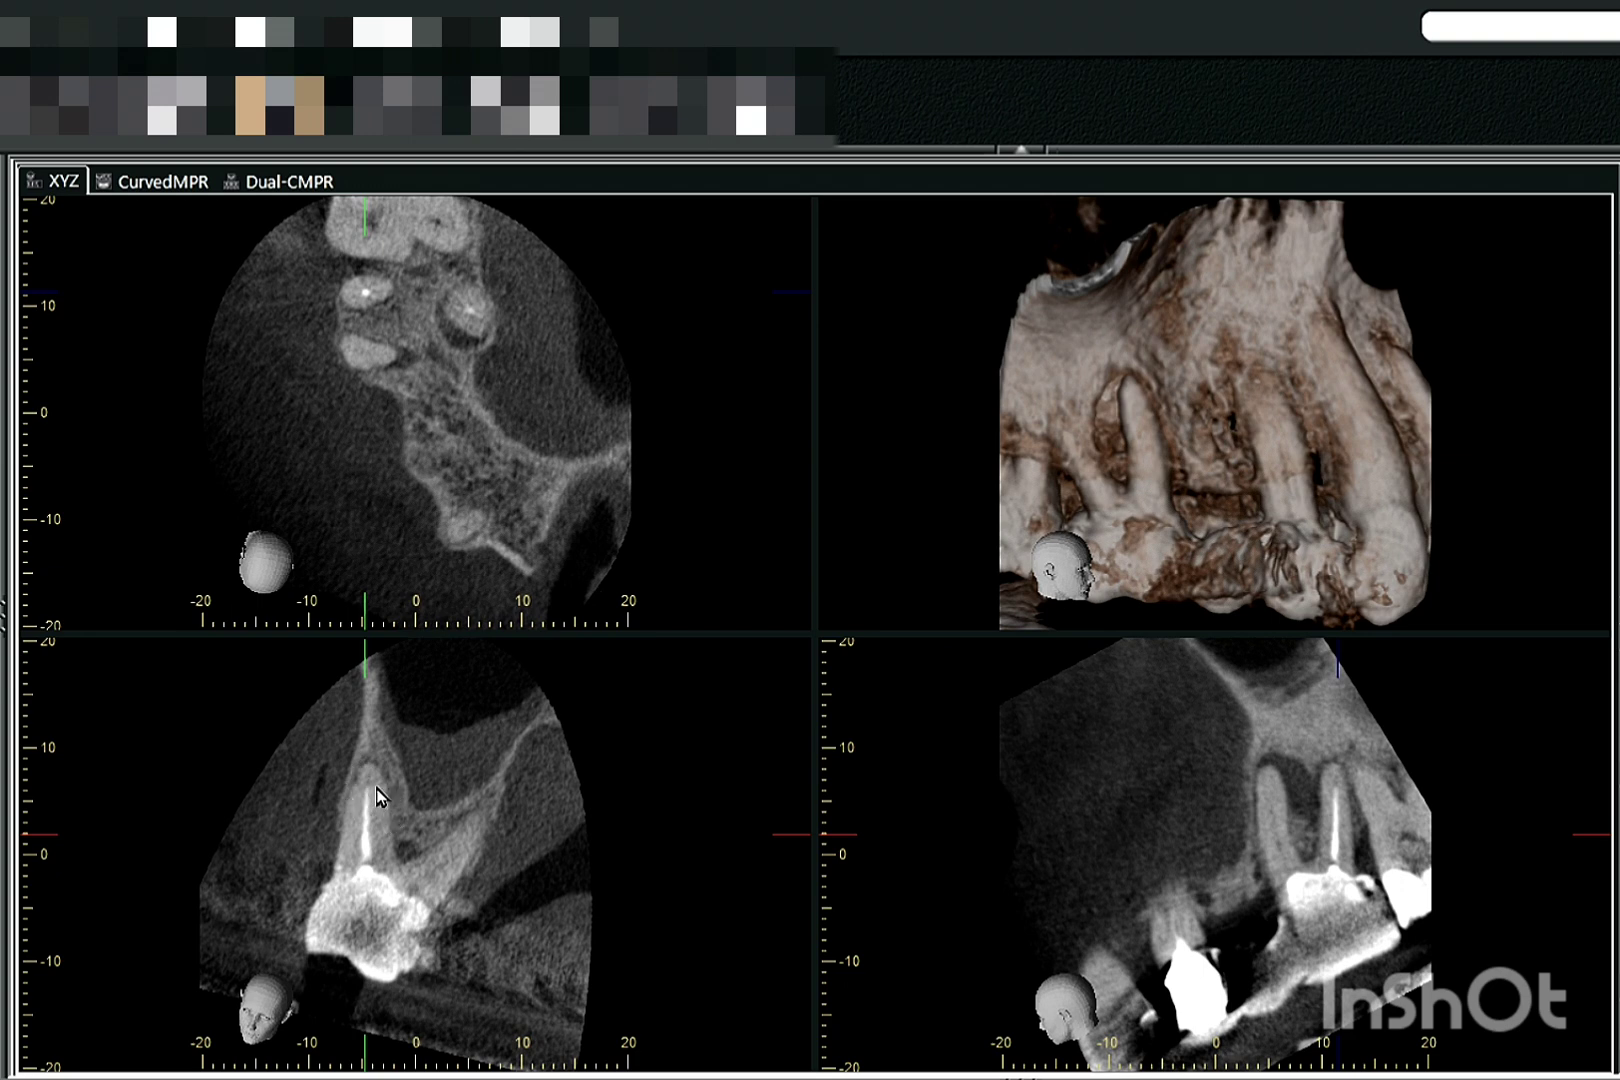
pyautogui.scroll(-2, 378, 795)
pyautogui.scroll(2, 380, 775)
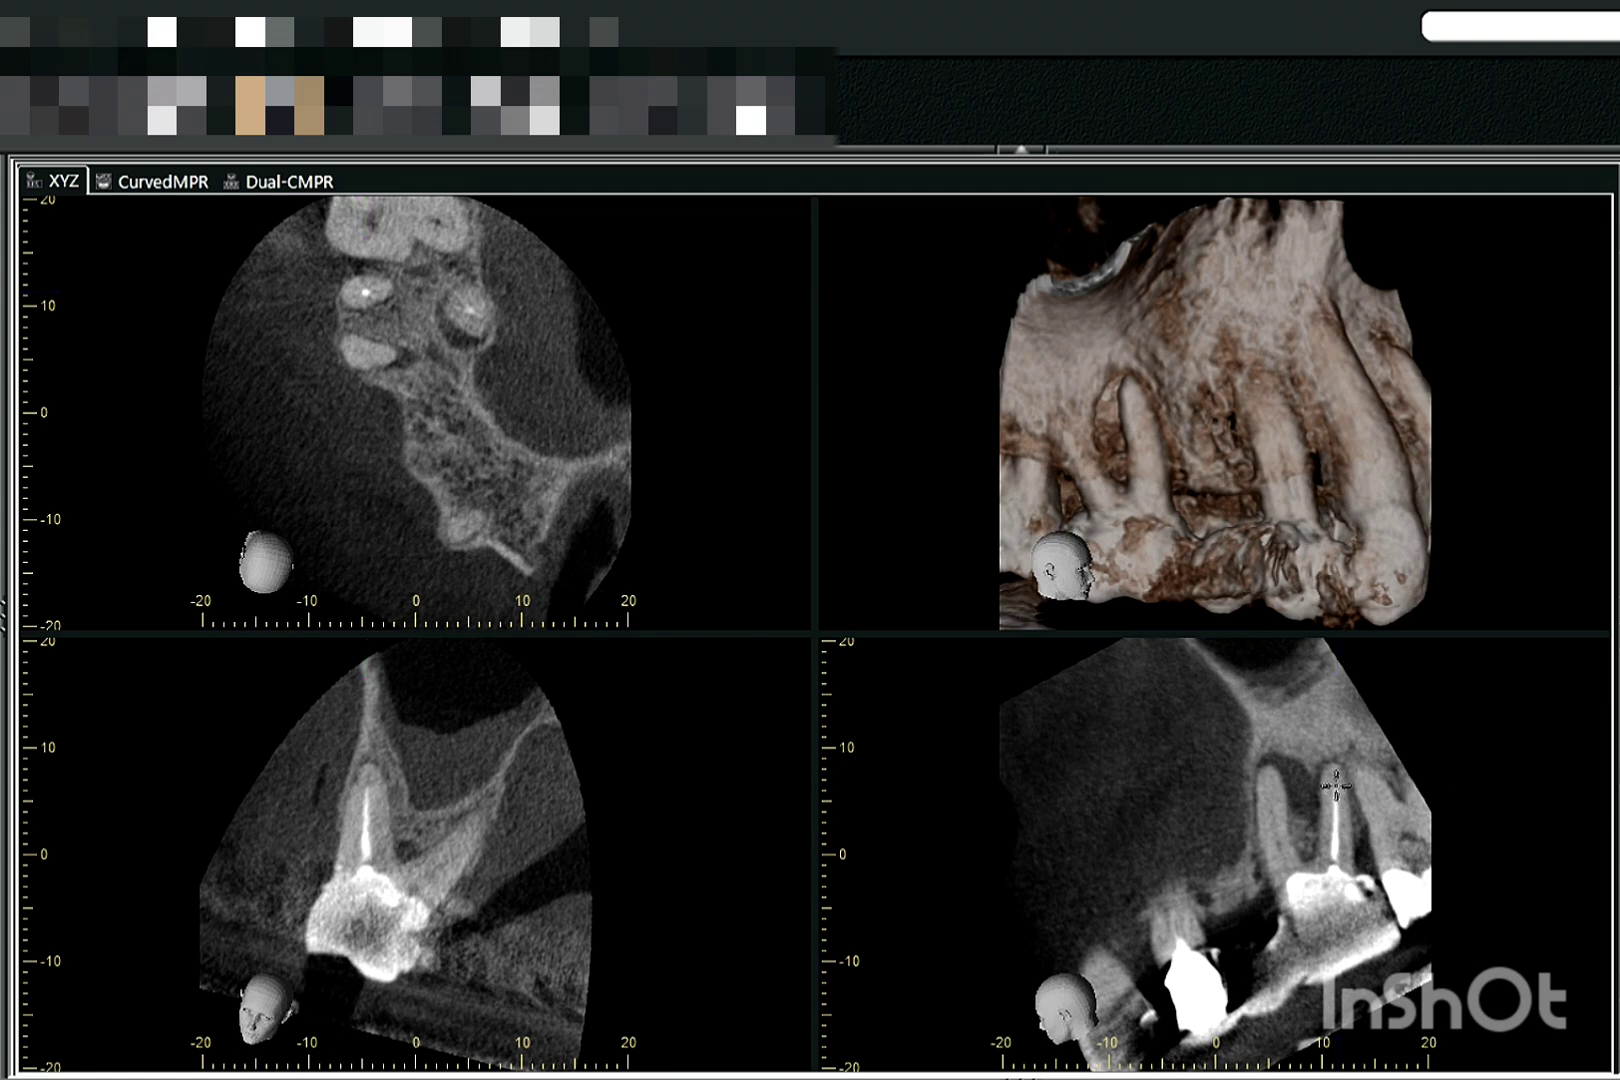
# Measure a 1.62 mm distance at the root apex in the sagittal view
pyautogui.moveTo(1336, 766)
pyautogui.mouseDown()
pyautogui.moveTo(1336, 782)
pyautogui.moveTo(1375, 725)
pyautogui.moveTo(1357, 704)
pyautogui.mouseUp()
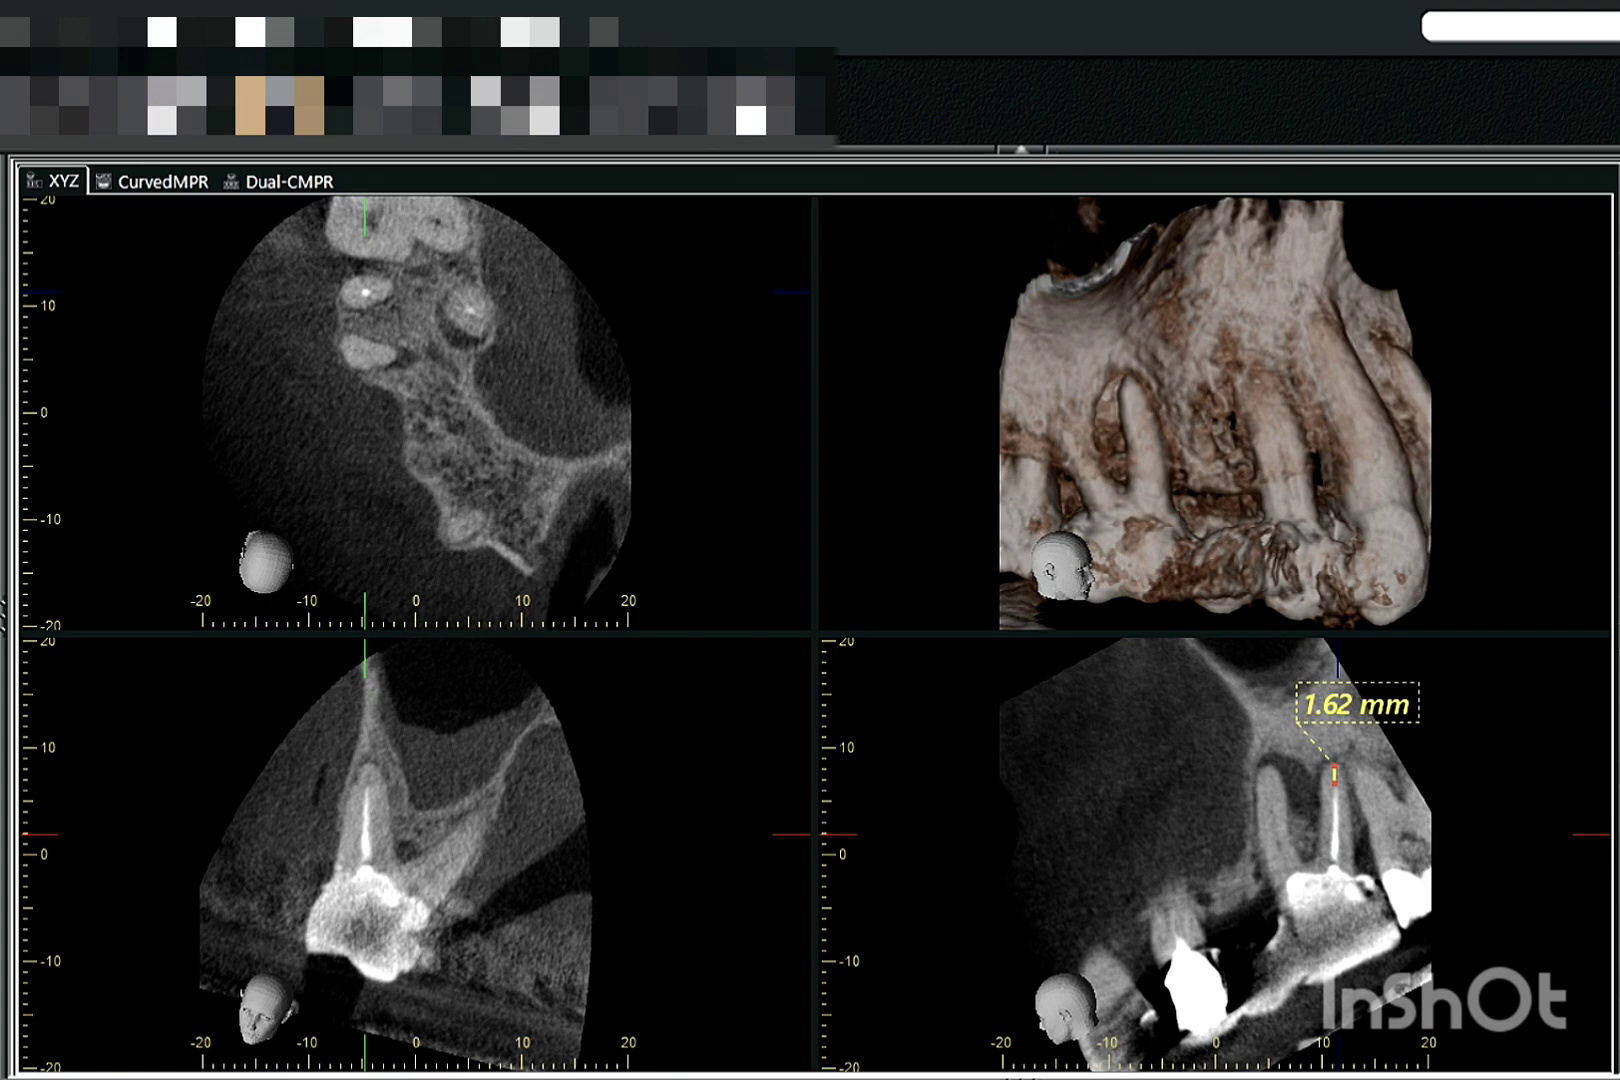
# Move the axial crosshair centre onto the neighbouring tooth
pyautogui.moveTo(354, 286); pyautogui.dragTo(470, 313)
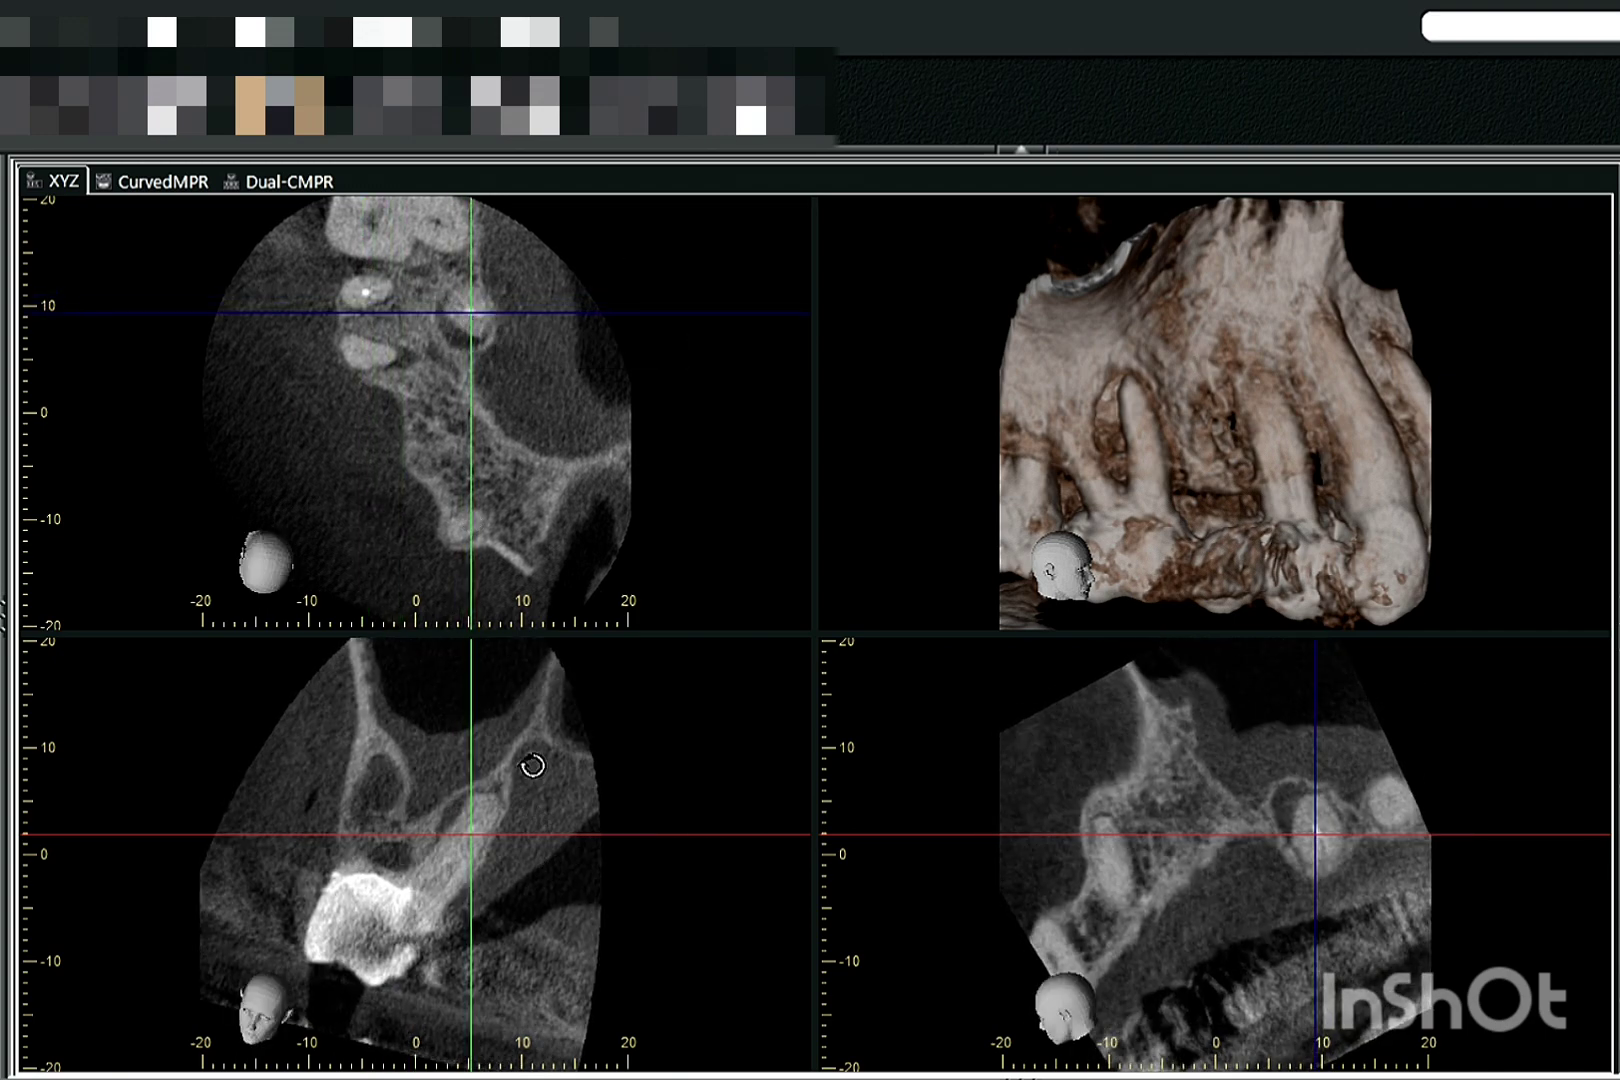
# Tilt the coronal and sagittal slice axes to follow the neighbouring tooth and scroll the sagittal slices
pyautogui.moveTo(532, 766); pyautogui.dragTo(461, 697)
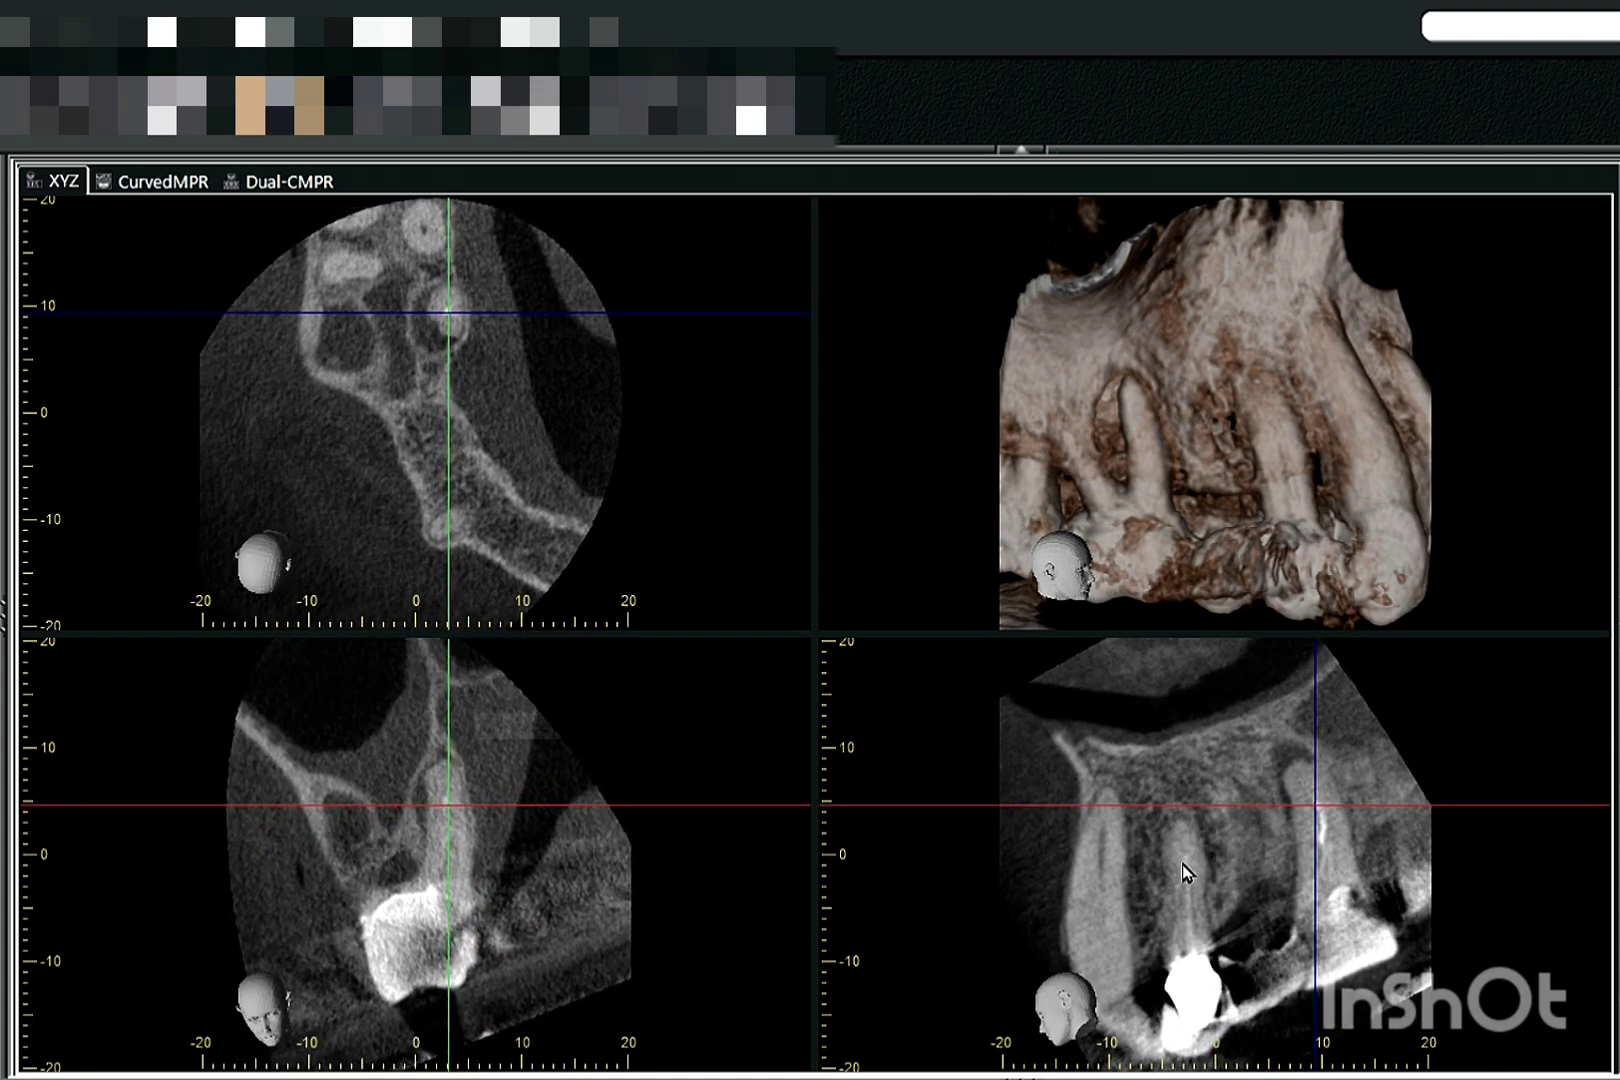
pyautogui.moveTo(1363, 929); pyautogui.dragTo(1321, 955)
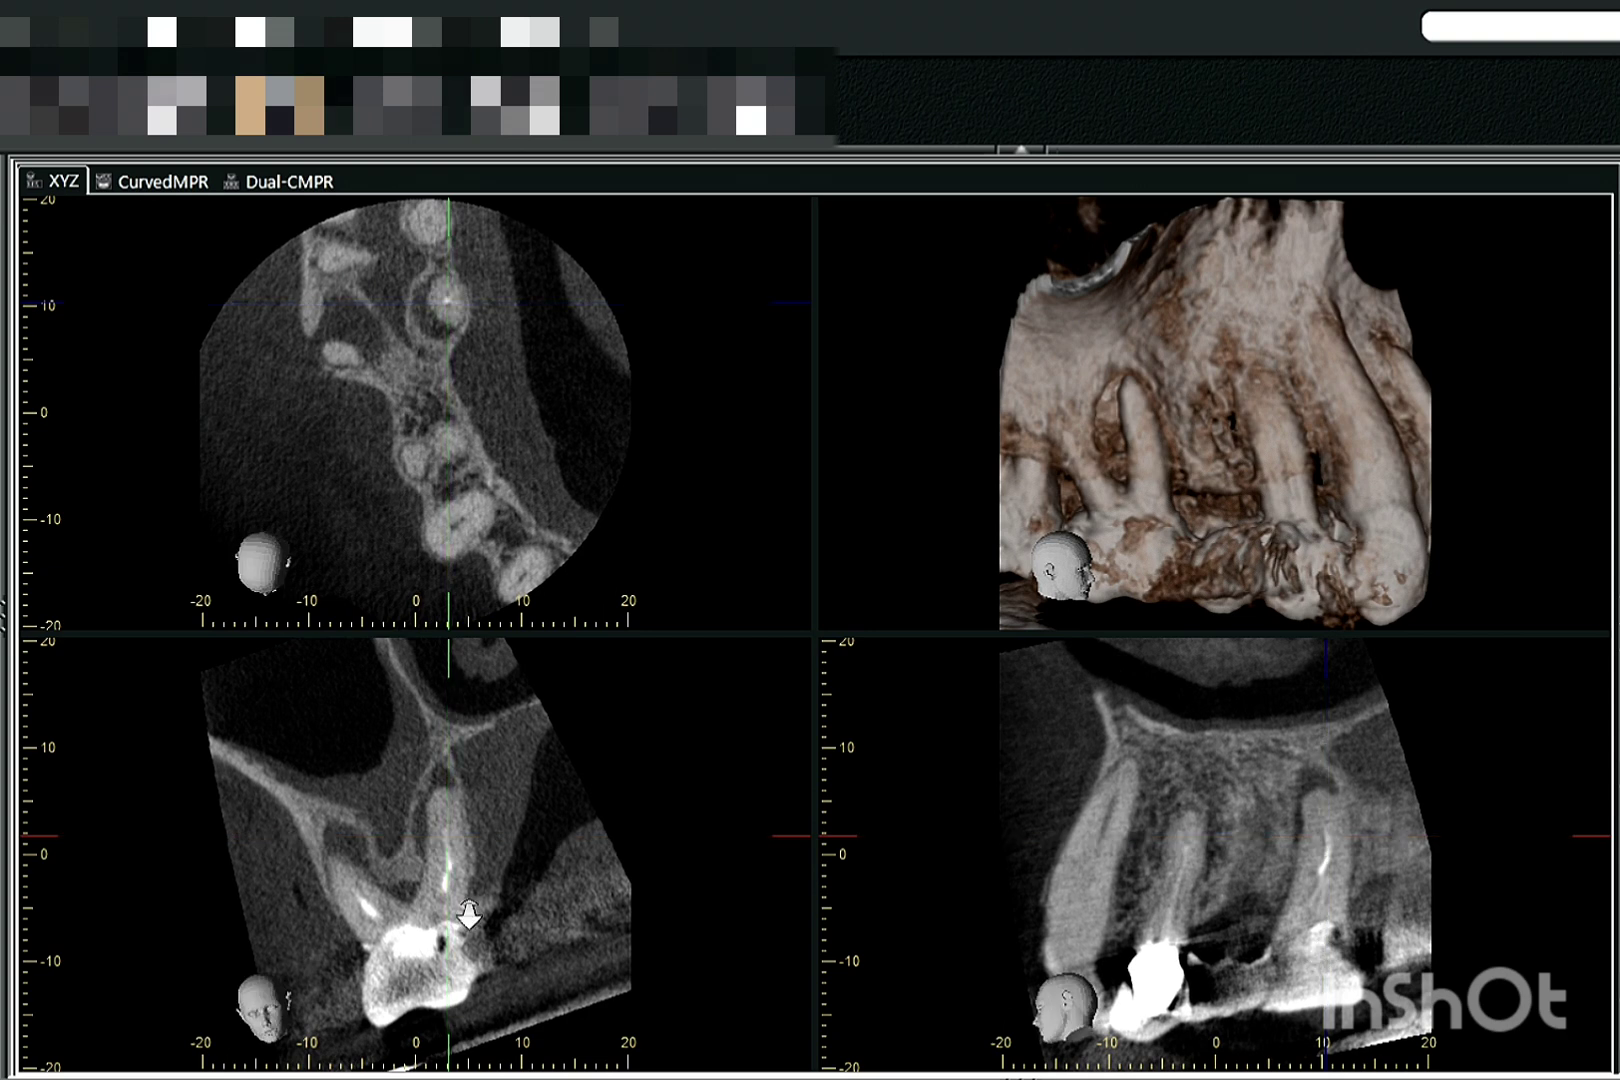
pyautogui.scroll(-2, 468, 913)
pyautogui.scroll(-2, 474, 912)
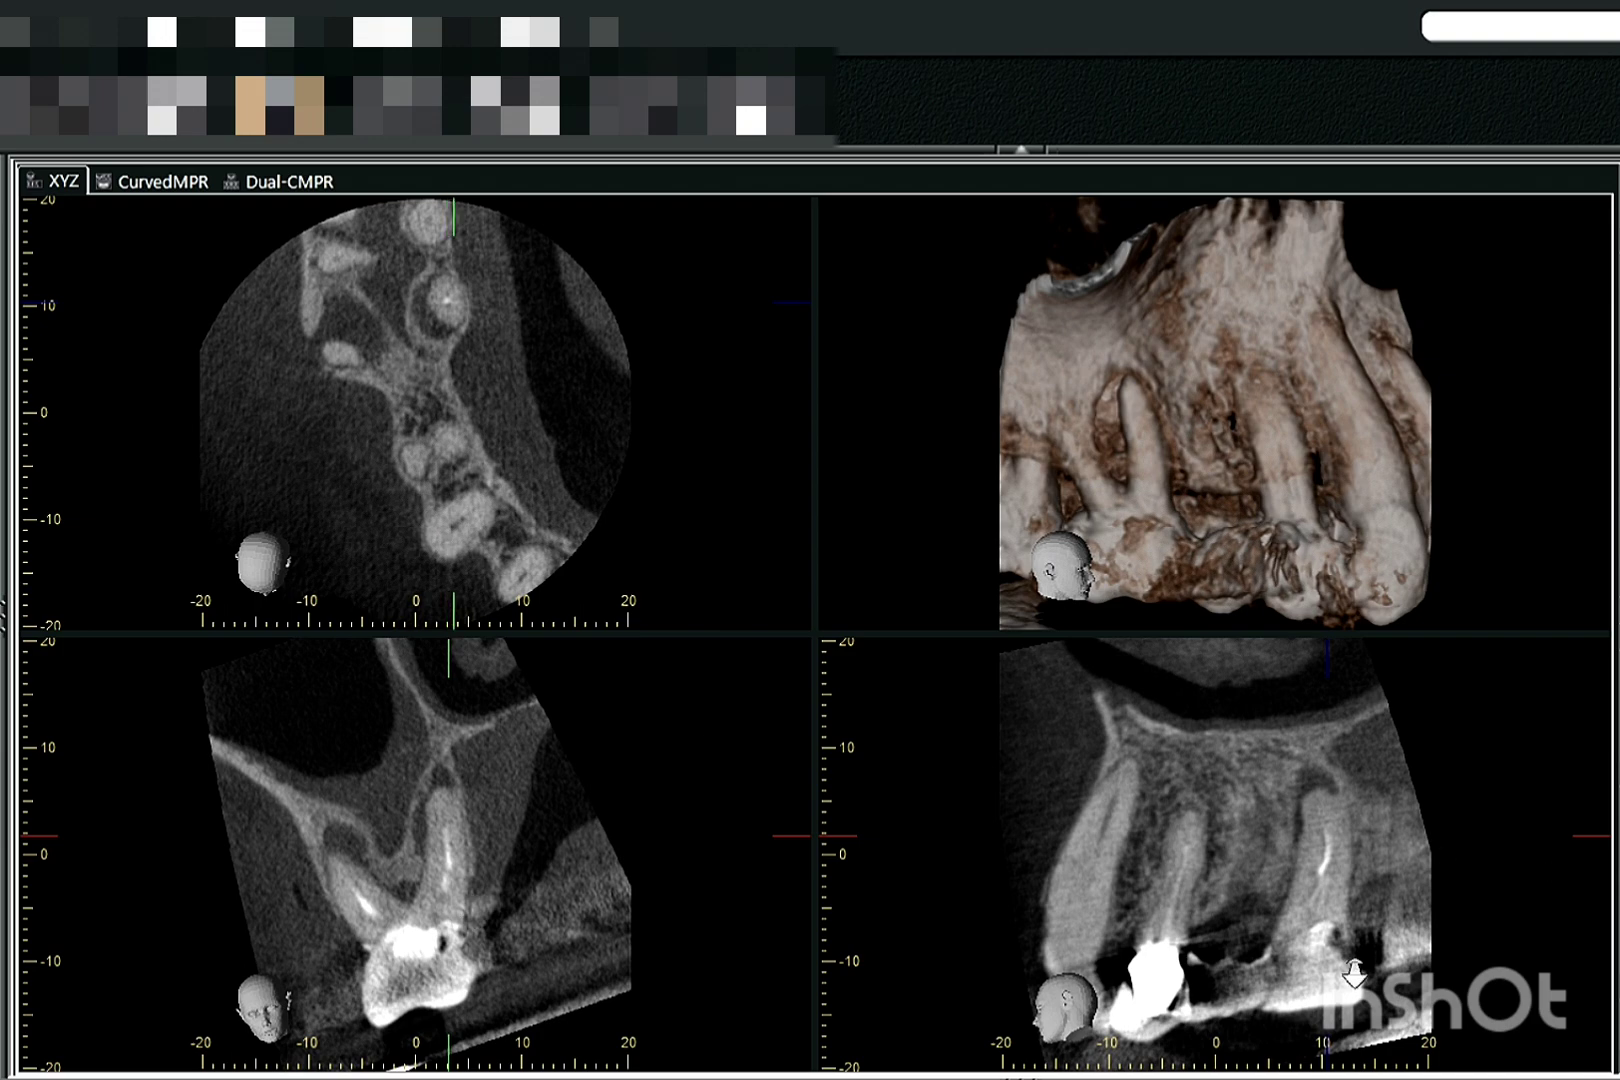
pyautogui.scroll(-2, 1355, 972)
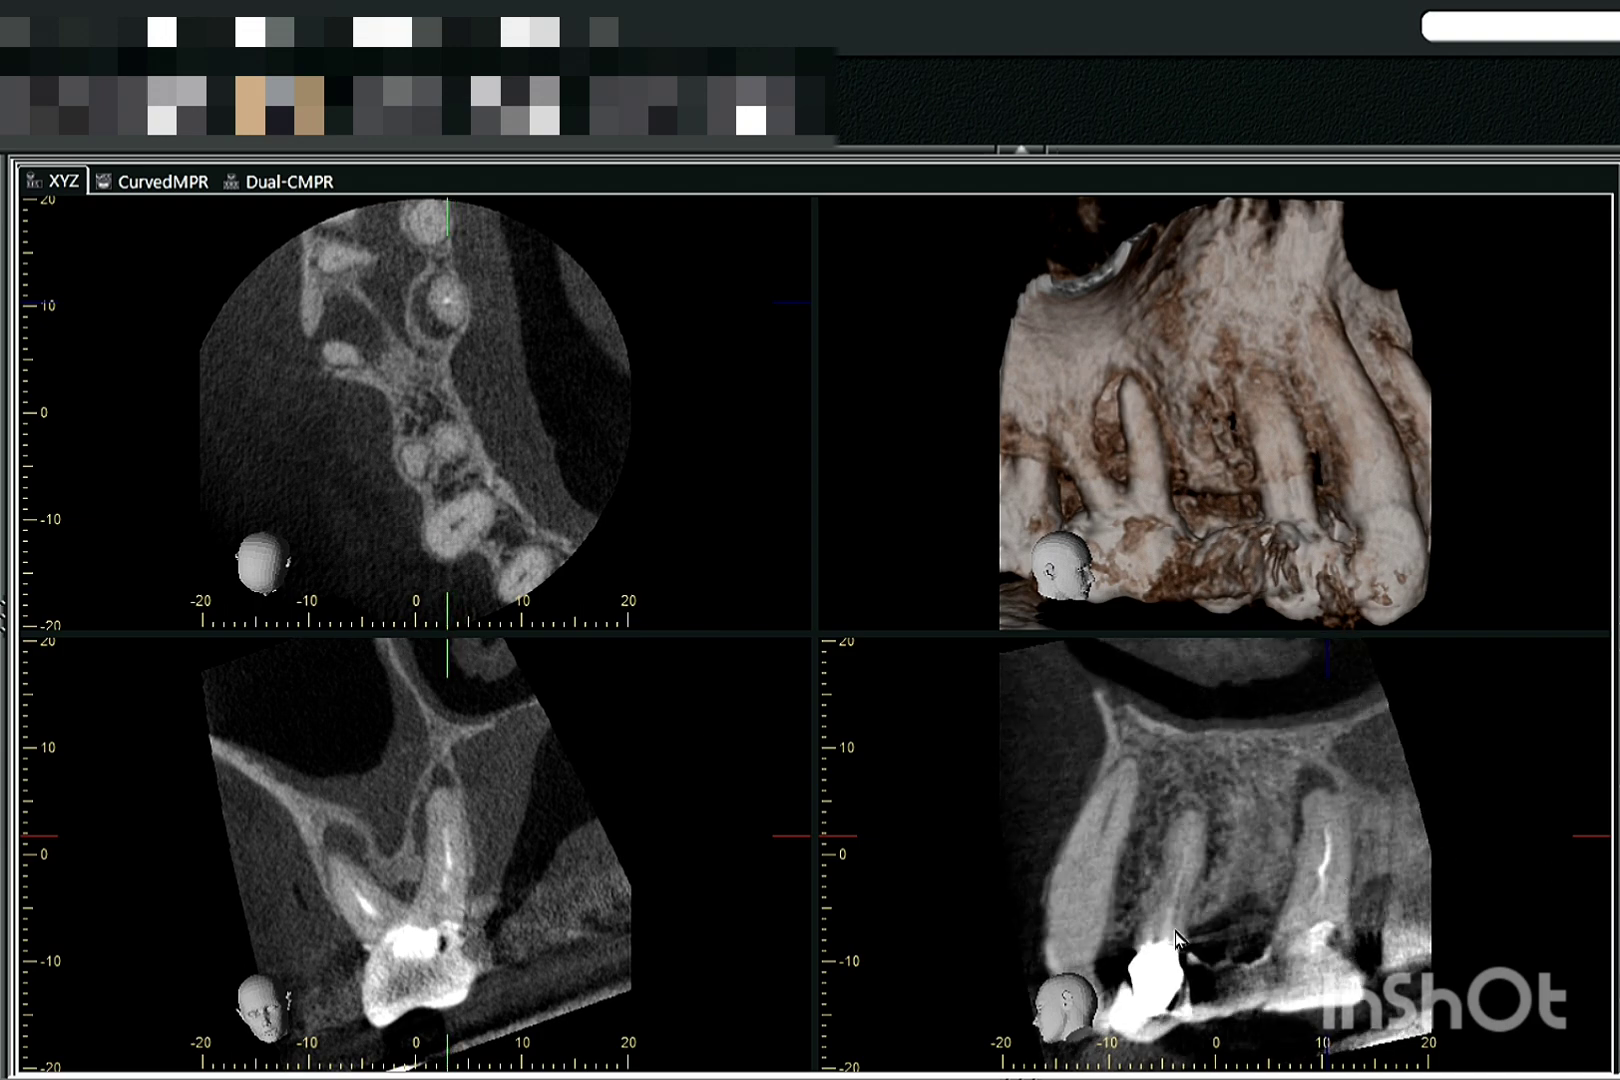
# Lower the axial slice level, re-angle the coronal plane, and step through to the root-filled tooth
pyautogui.moveTo(778, 830); pyautogui.dragTo(776, 869)
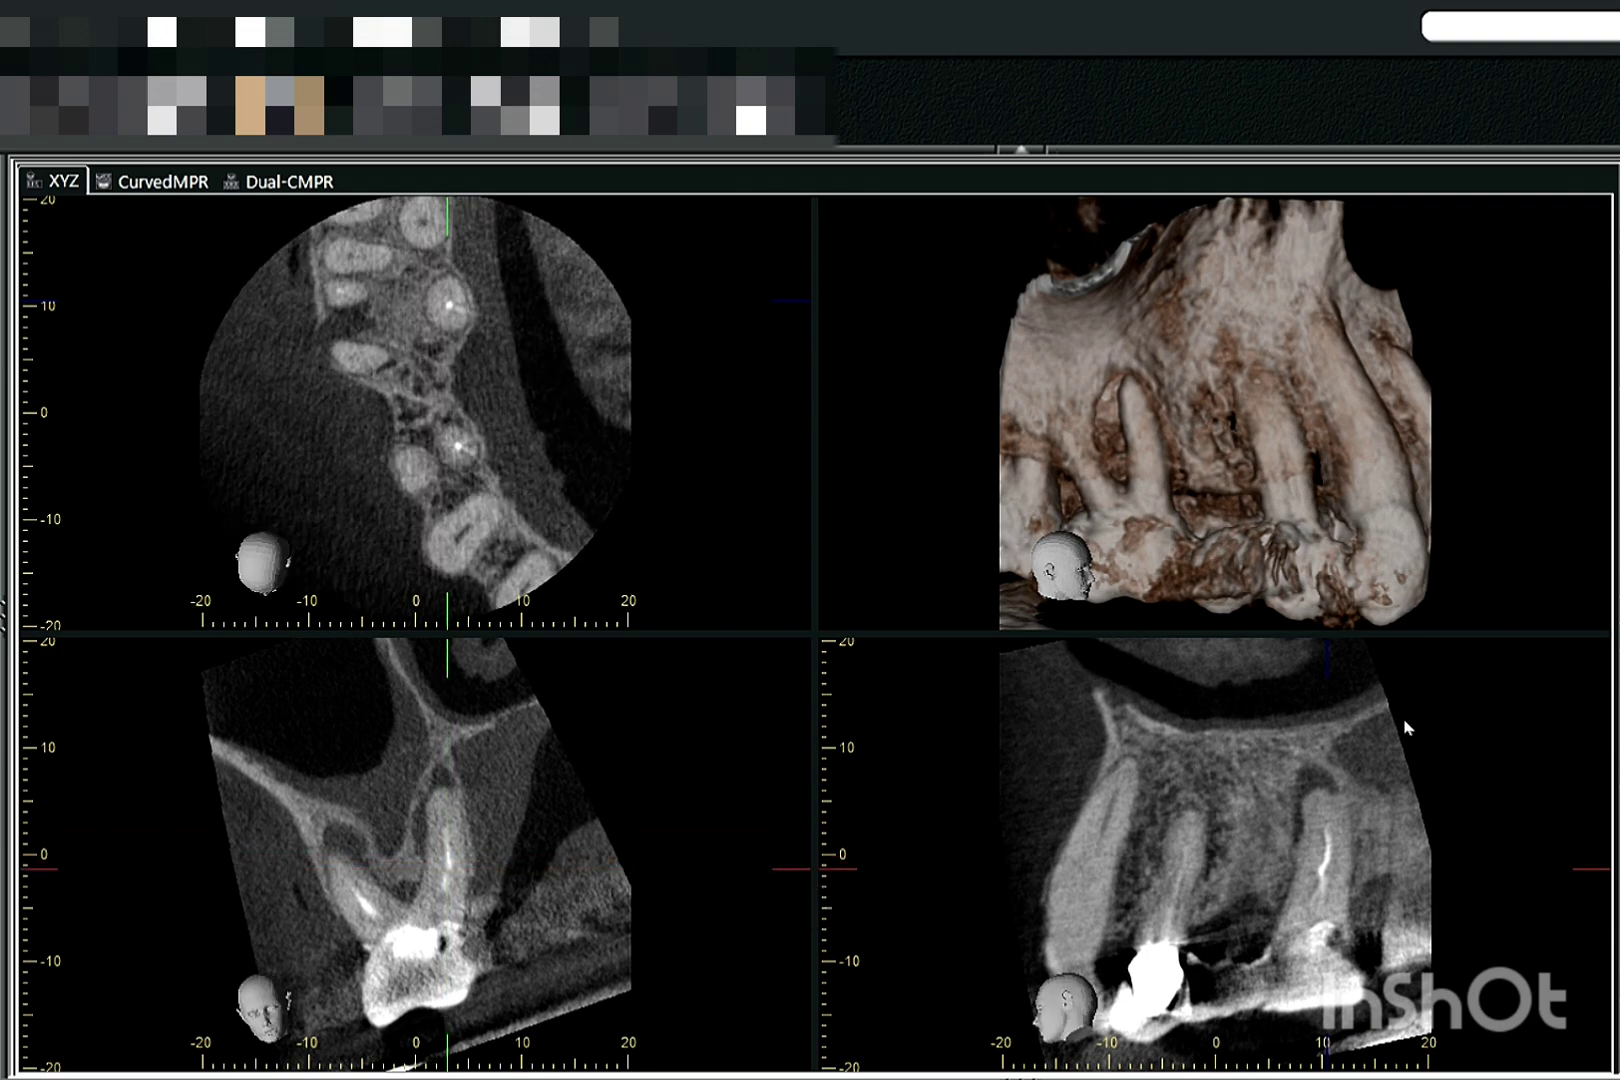
pyautogui.moveTo(1367, 687); pyautogui.dragTo(1363, 689)
pyautogui.moveTo(636, 785); pyautogui.dragTo(438, 856)
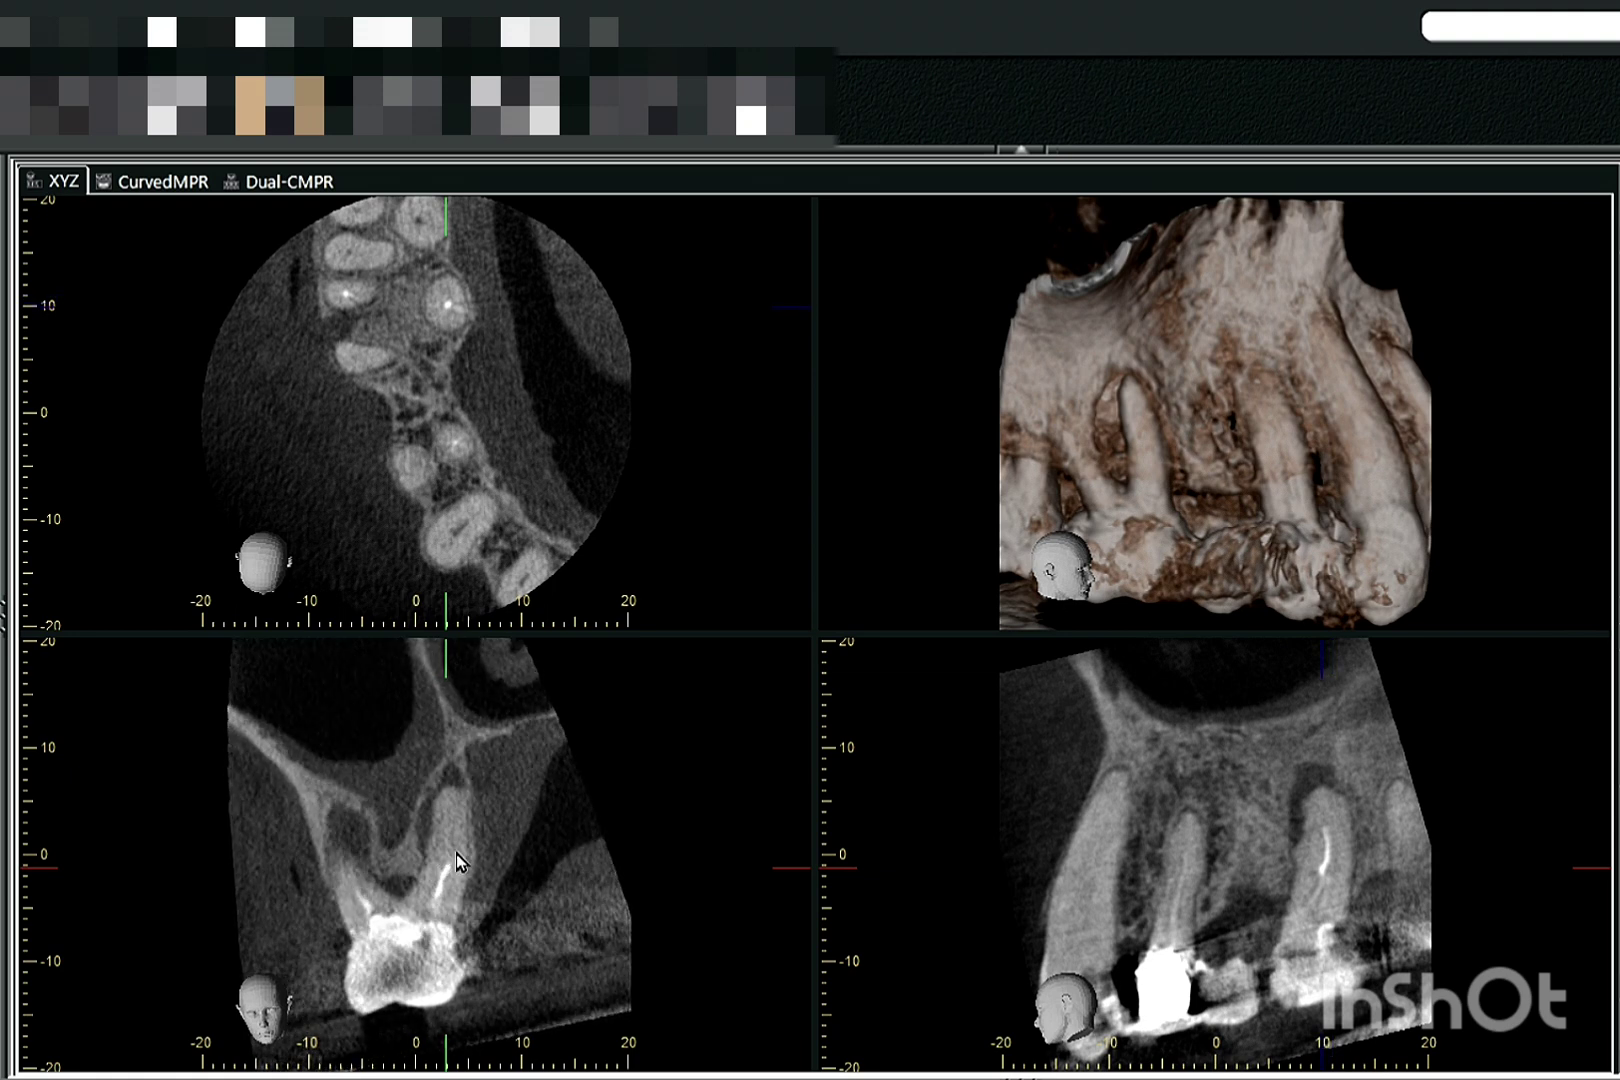
pyautogui.moveTo(460, 852); pyautogui.dragTo(458, 857)
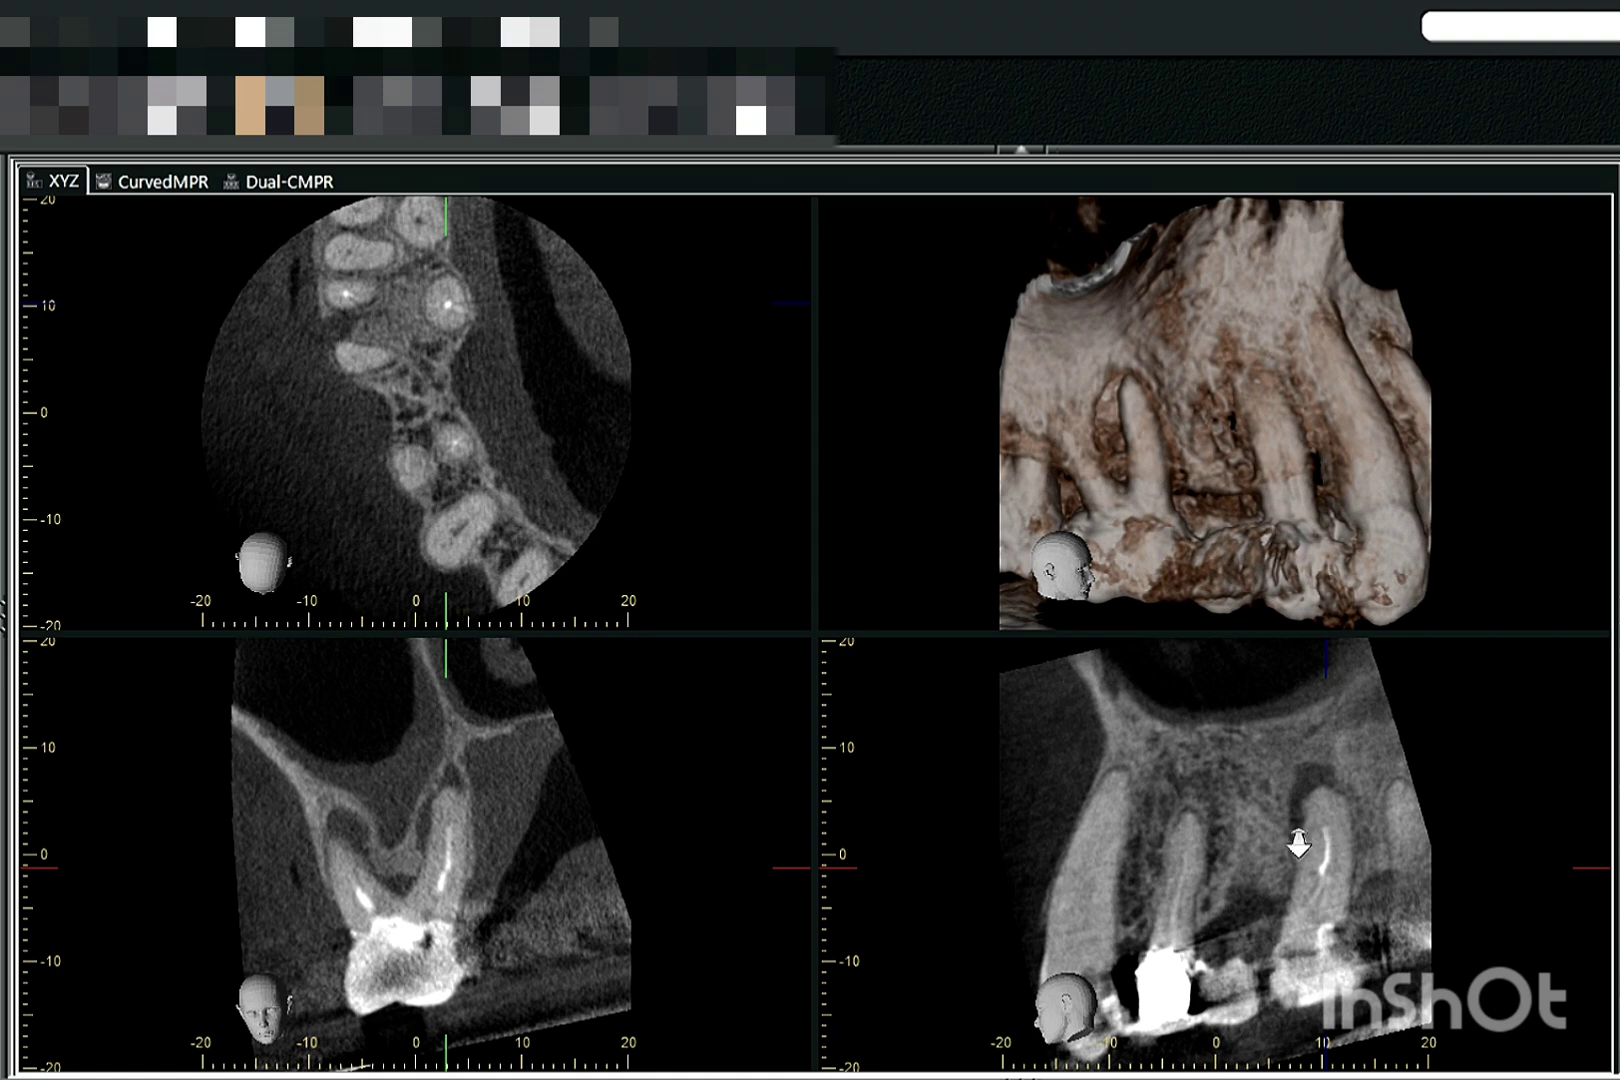
pyautogui.scroll(-3, 1300, 845)
pyautogui.scroll(4, 1350, 858)
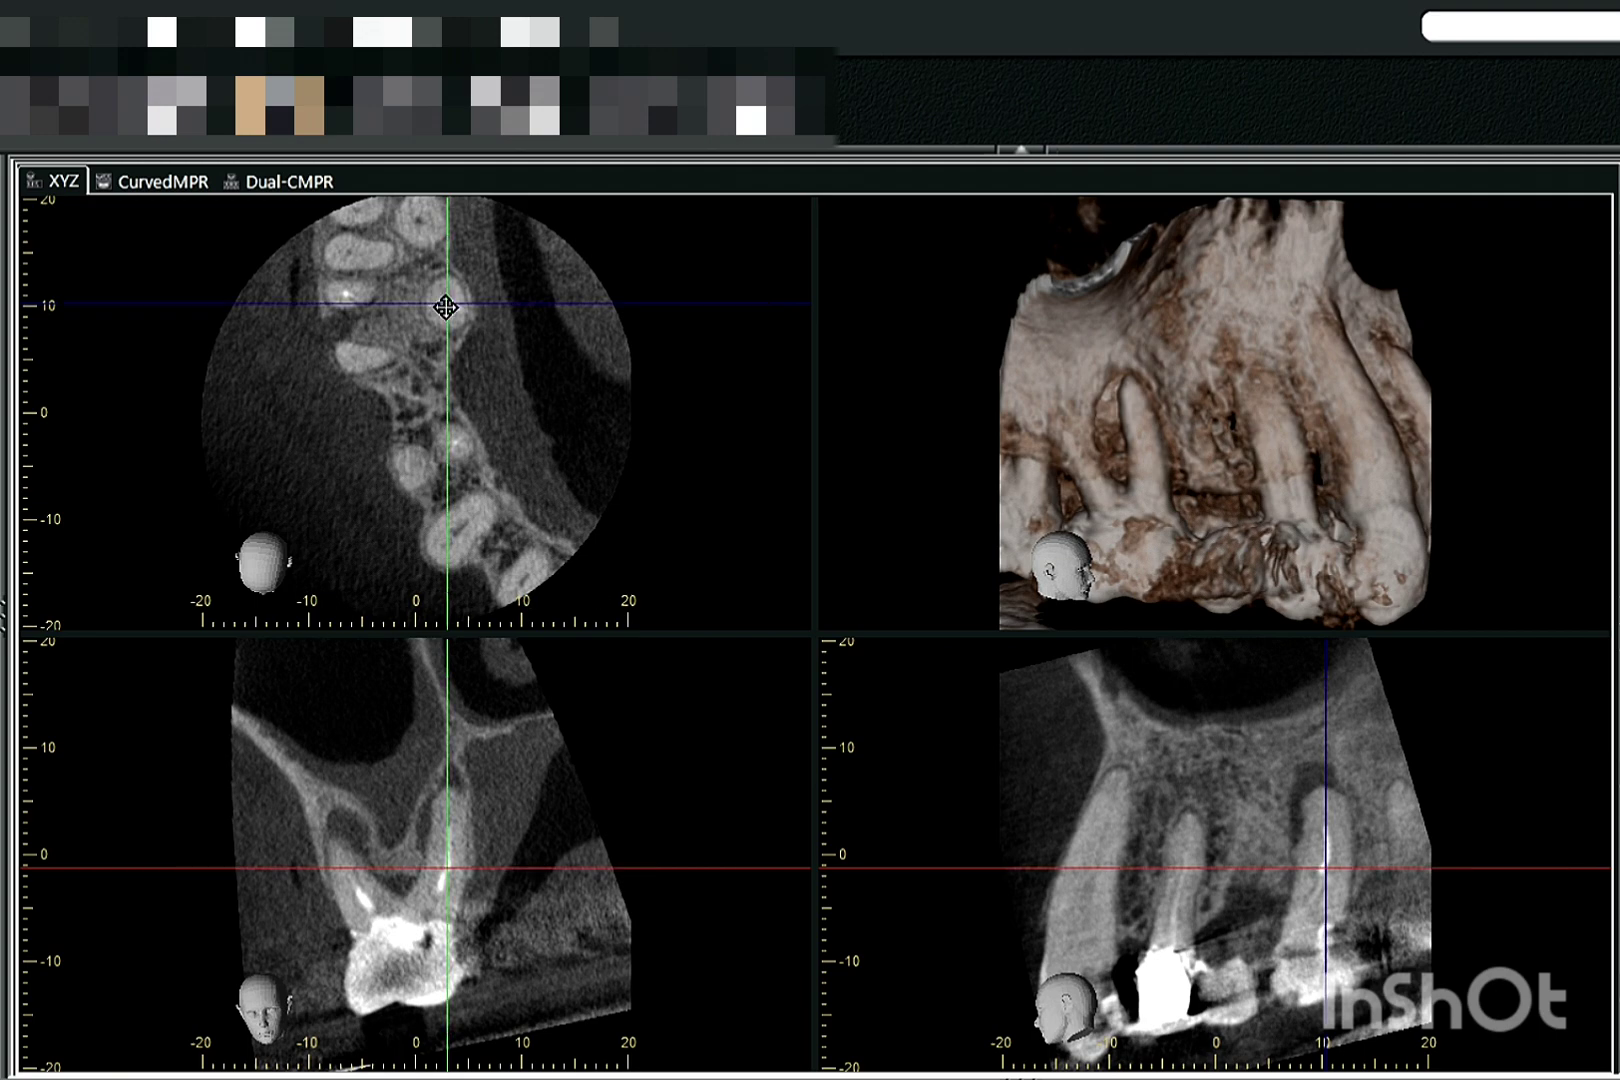
# Move the crosshair up-left to another tooth and re-tilt the axial, coronal and sagittal planes
pyautogui.moveTo(445, 307); pyautogui.dragTo(348, 290)
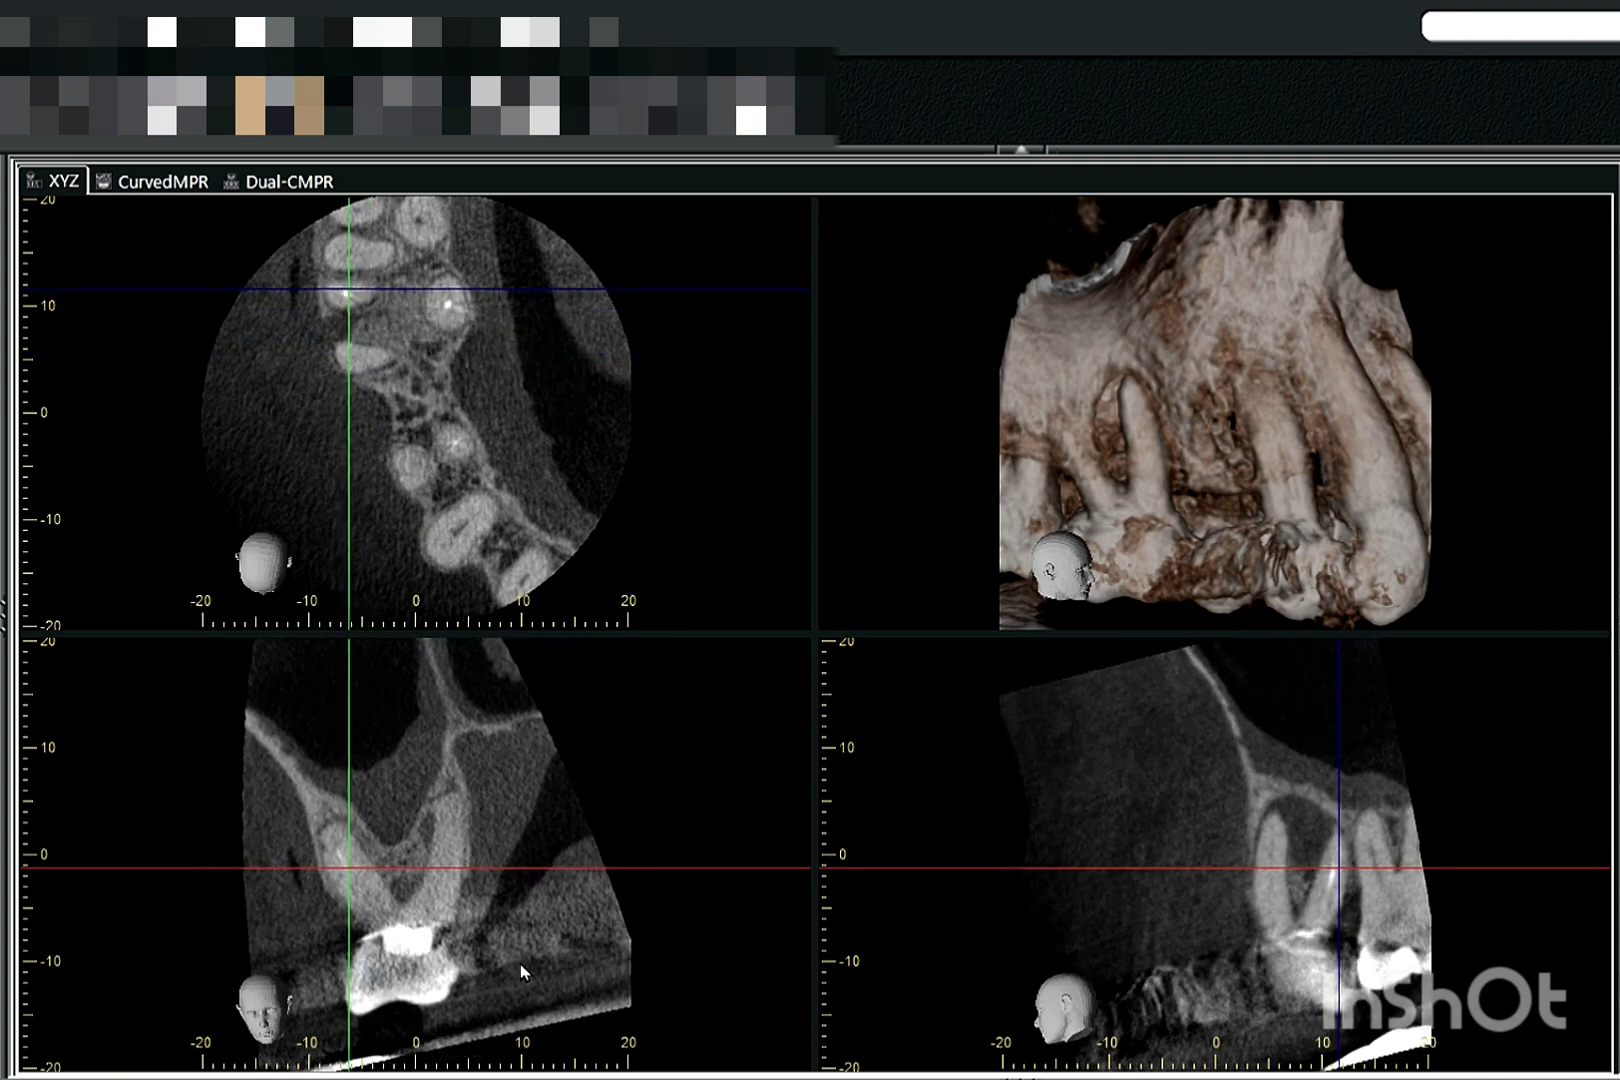
pyautogui.moveTo(495, 970); pyautogui.dragTo(446, 962)
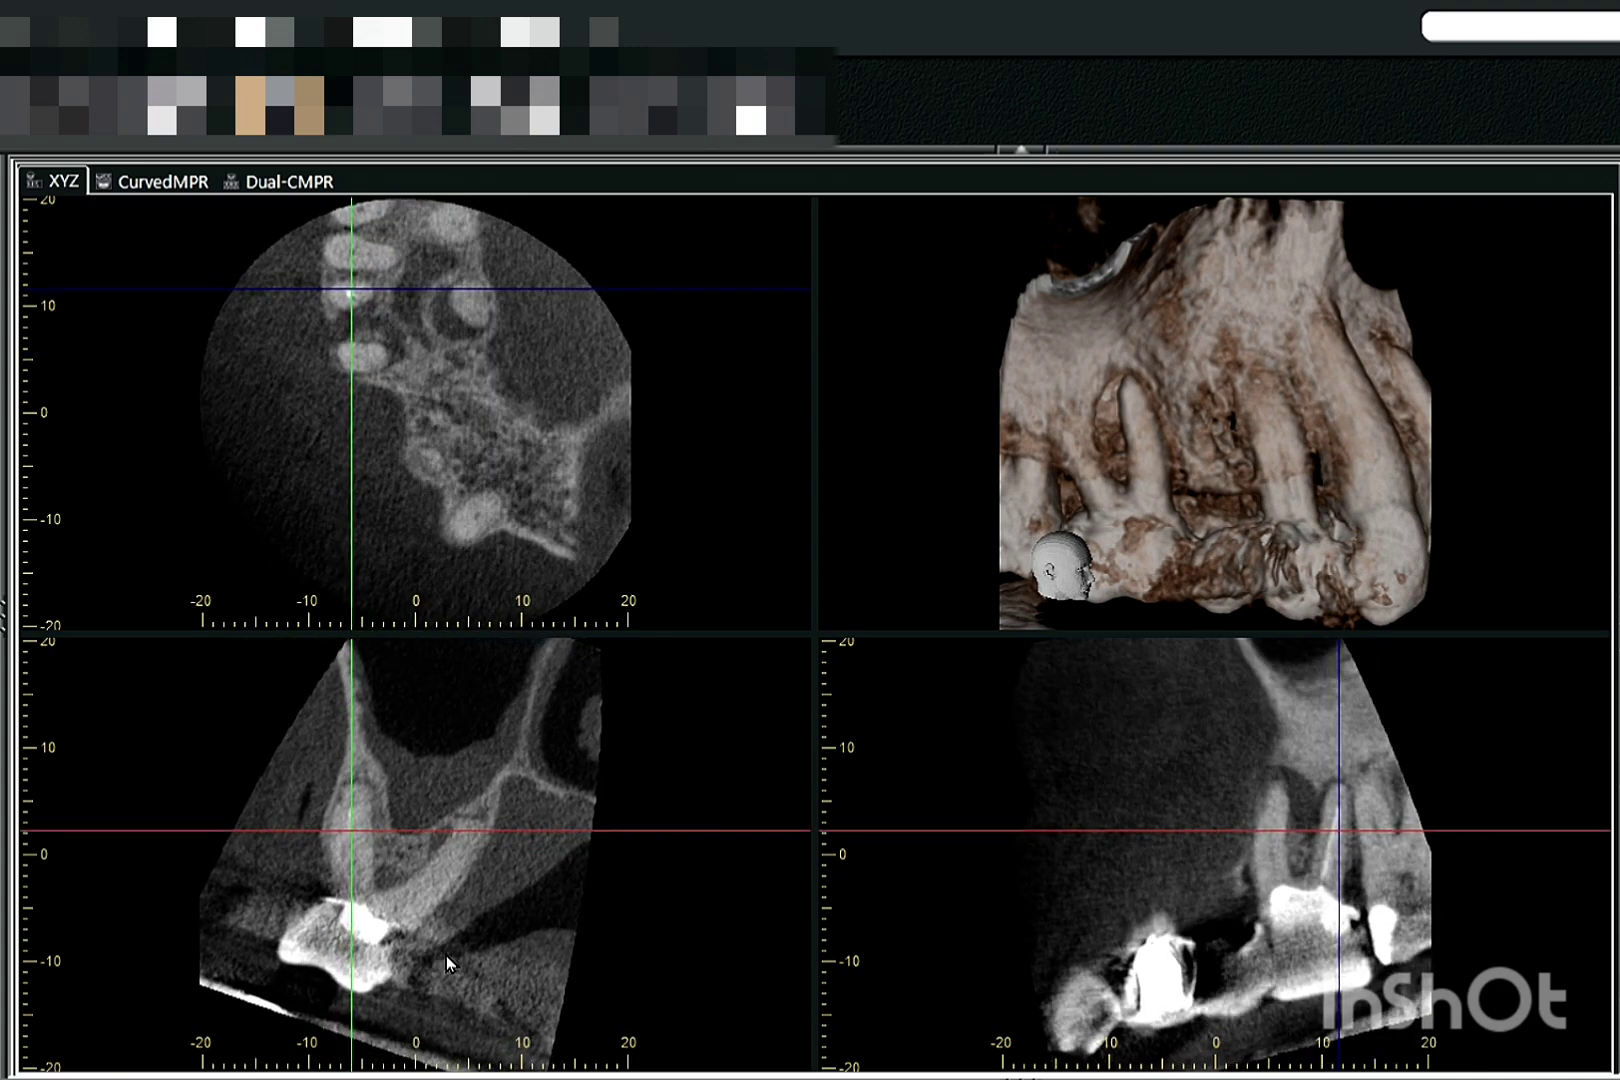
pyautogui.moveTo(1349, 733); pyautogui.dragTo(1269, 843)
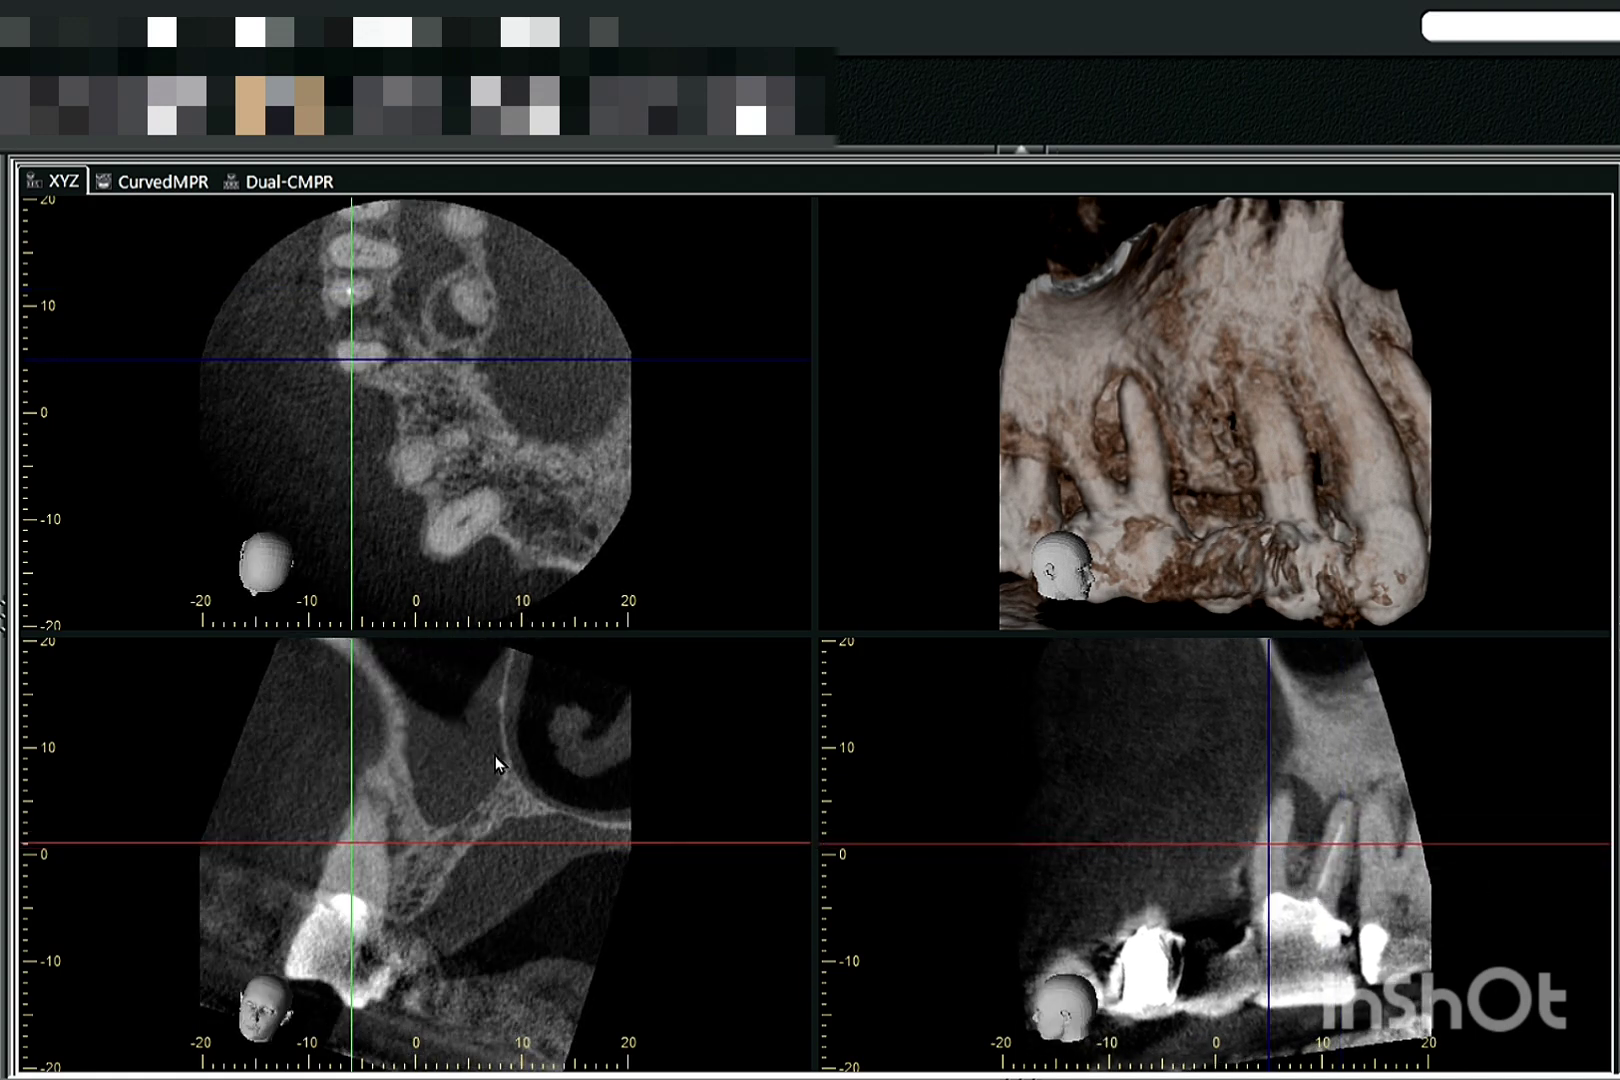
pyautogui.moveTo(495, 765); pyautogui.dragTo(463, 738)
pyautogui.moveTo(452, 528); pyautogui.dragTo(427, 535)
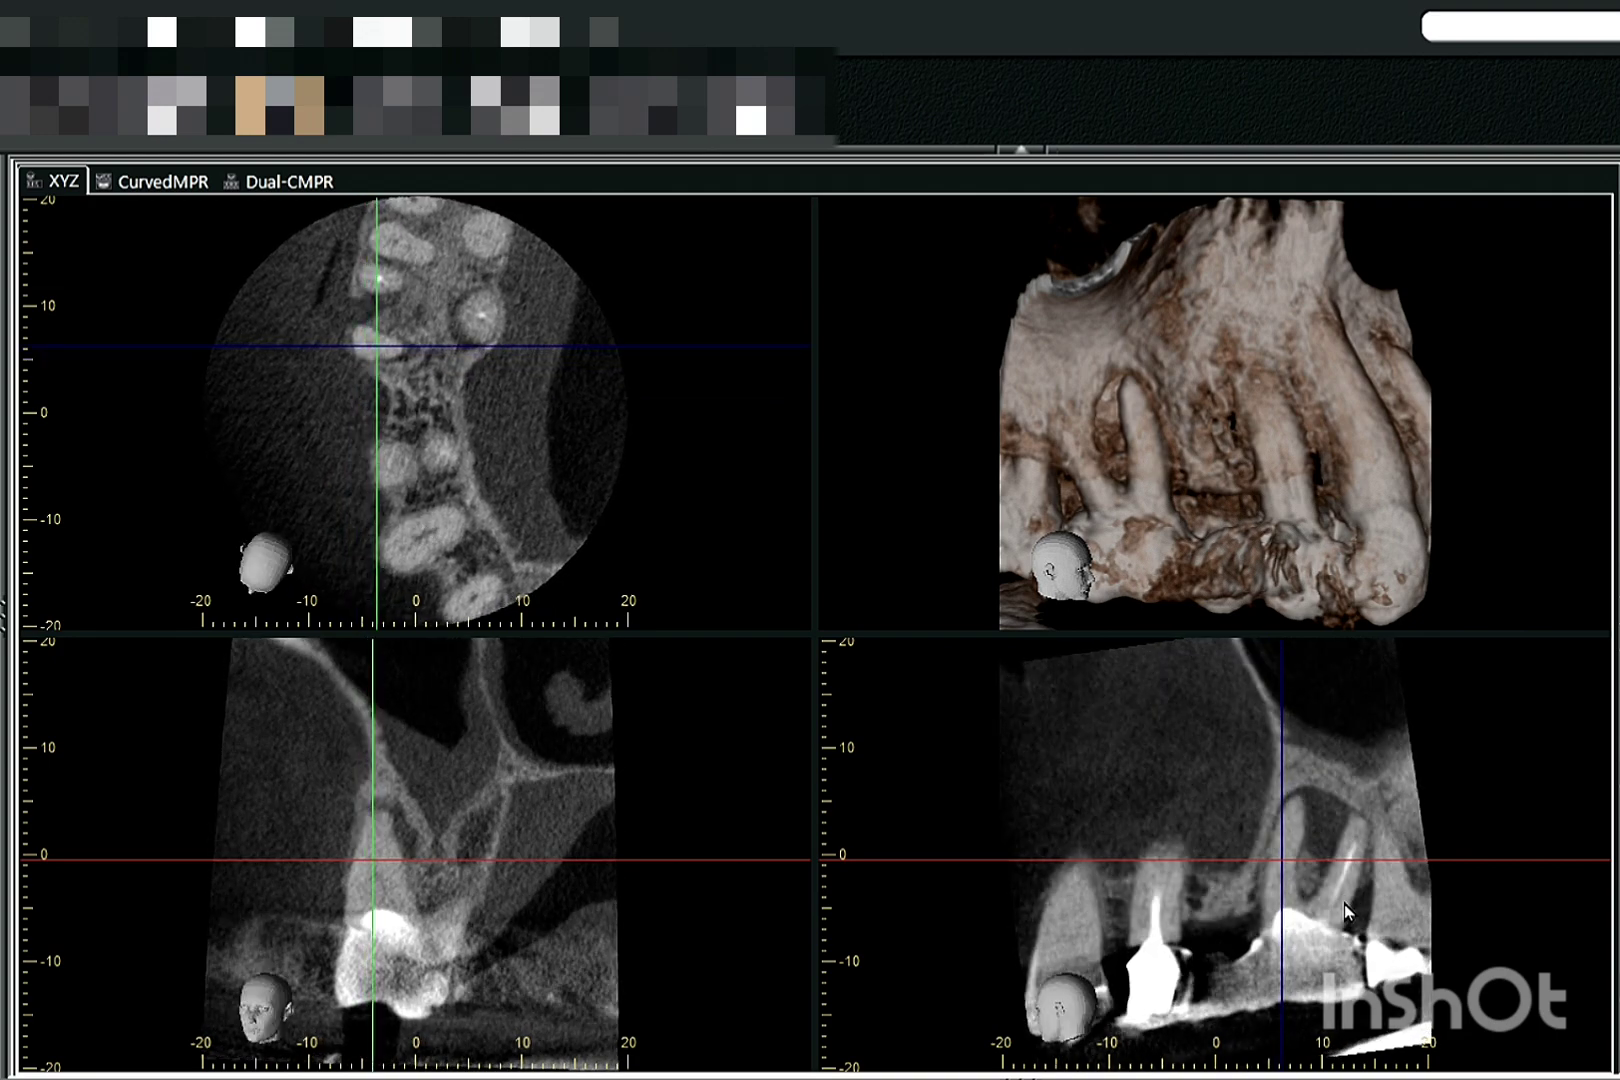
pyautogui.scroll(-1, 1344, 902)
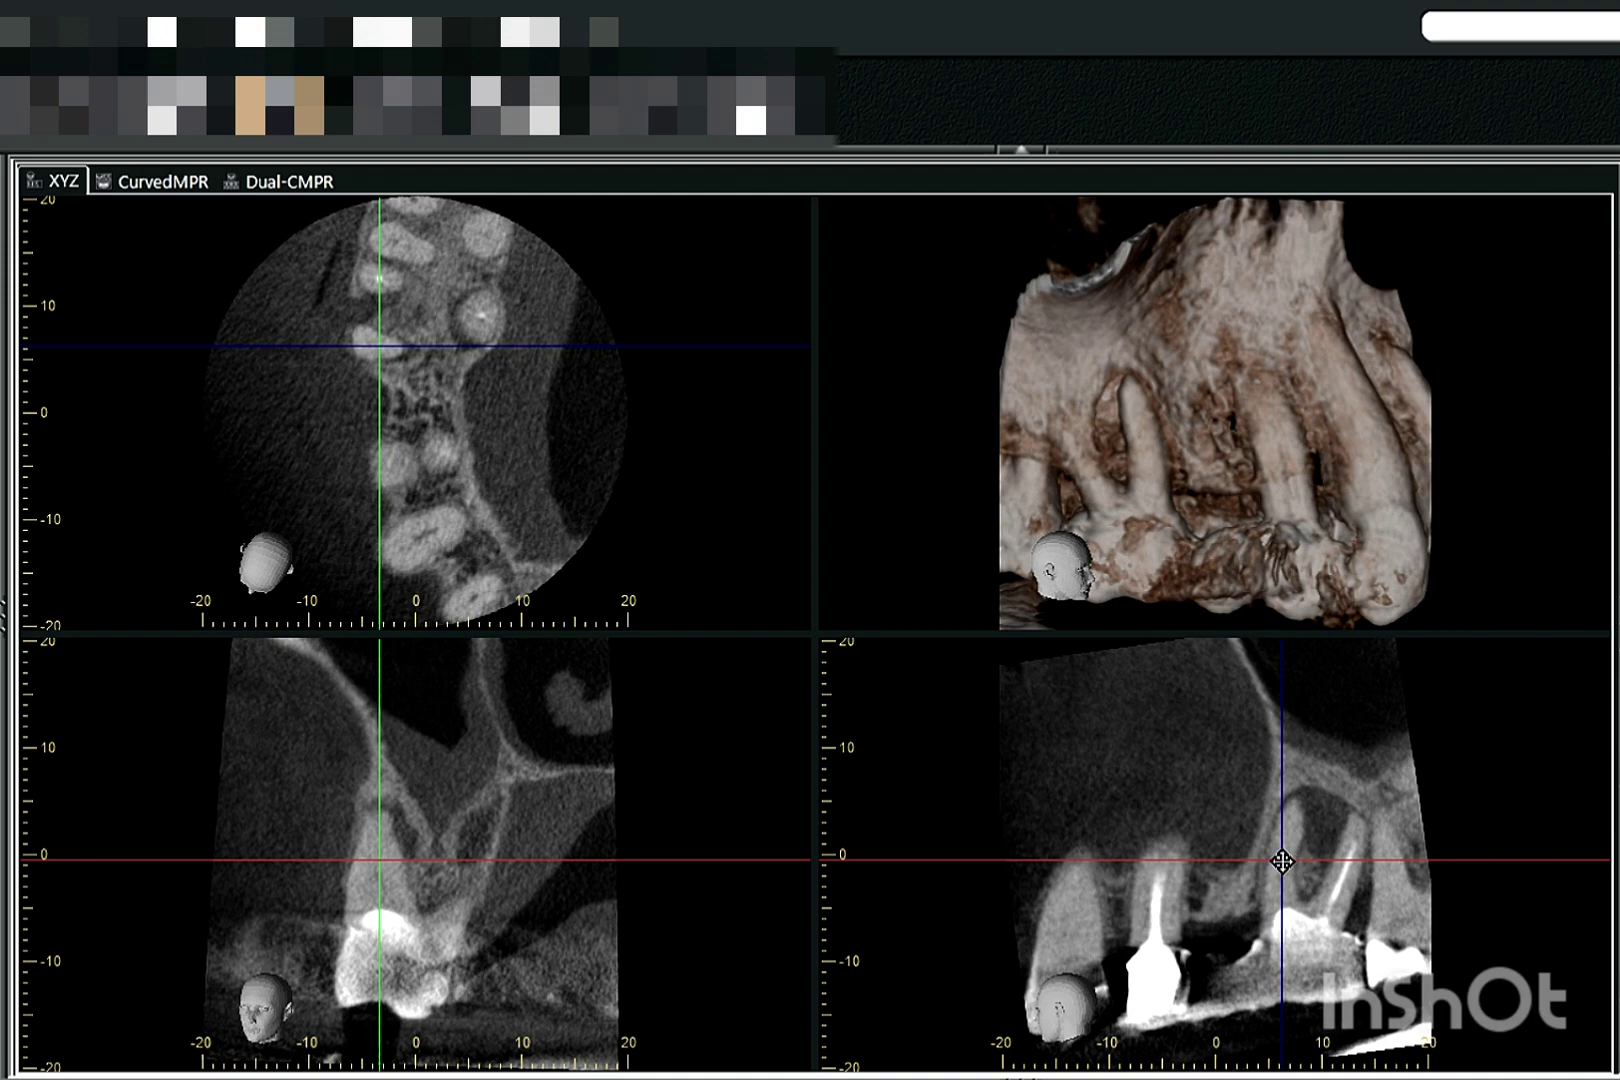
# Reposition the crosshair and drop the axial slice to crown level across the filled teeth
pyautogui.moveTo(1282, 859); pyautogui.dragTo(1334, 840)
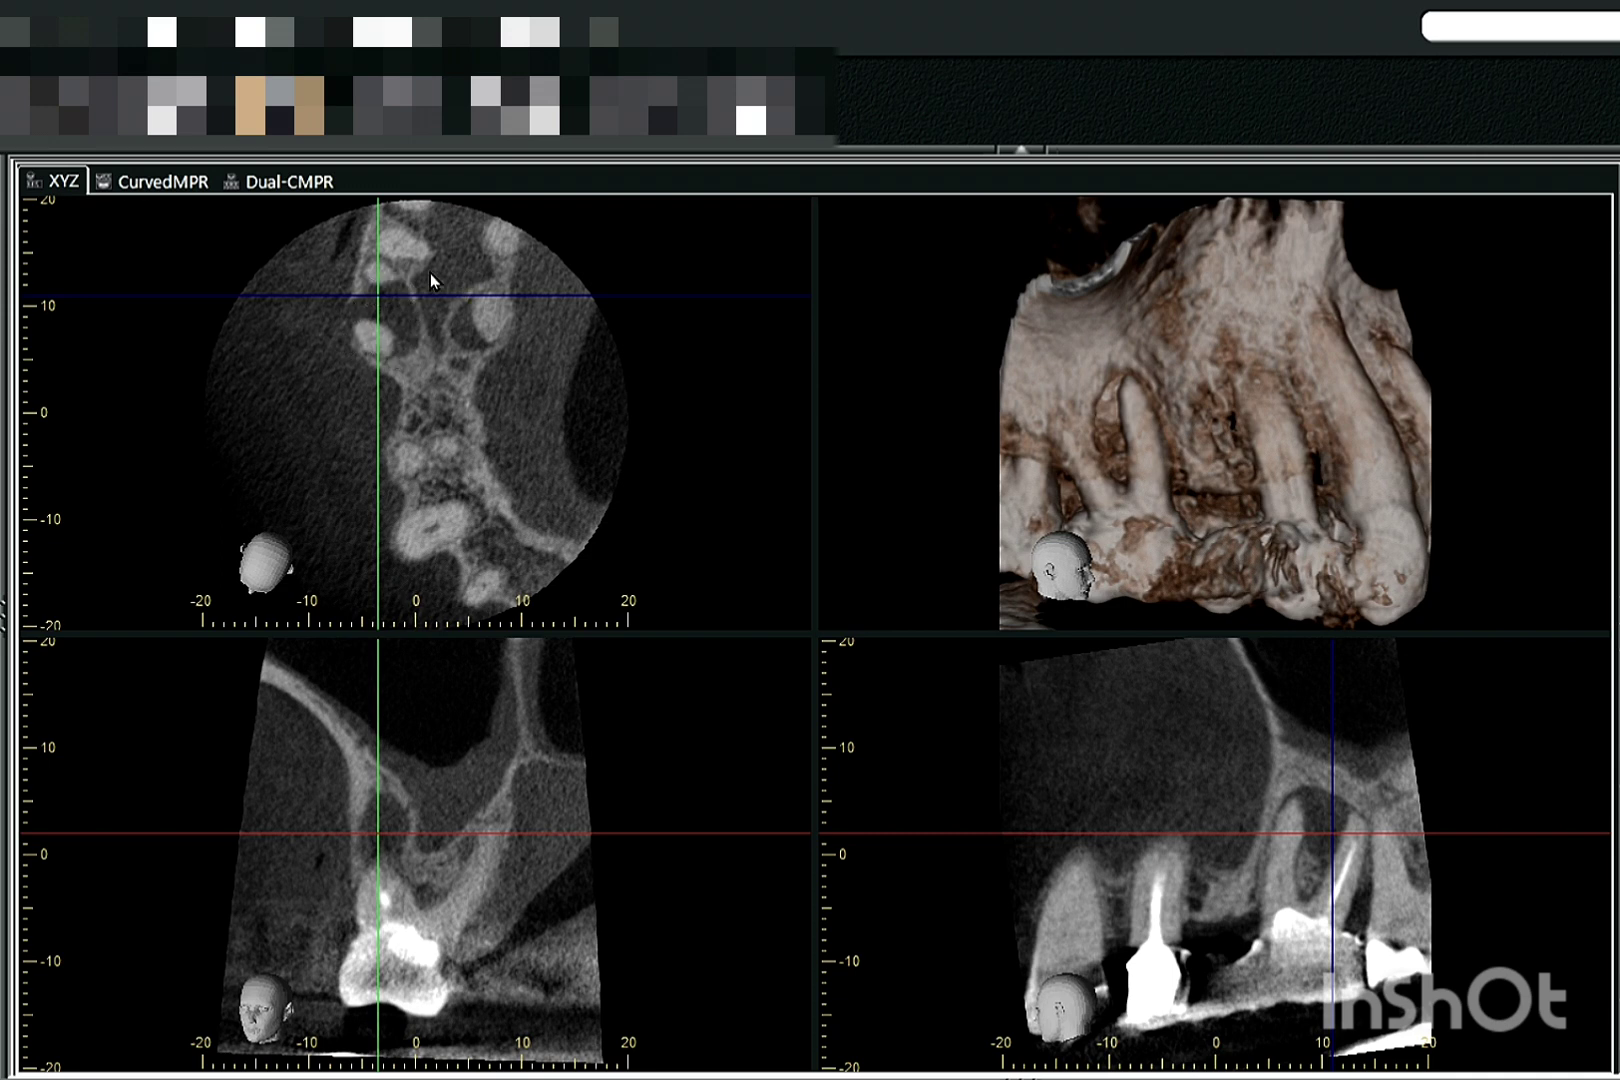
pyautogui.moveTo(374, 297); pyautogui.dragTo(432, 273)
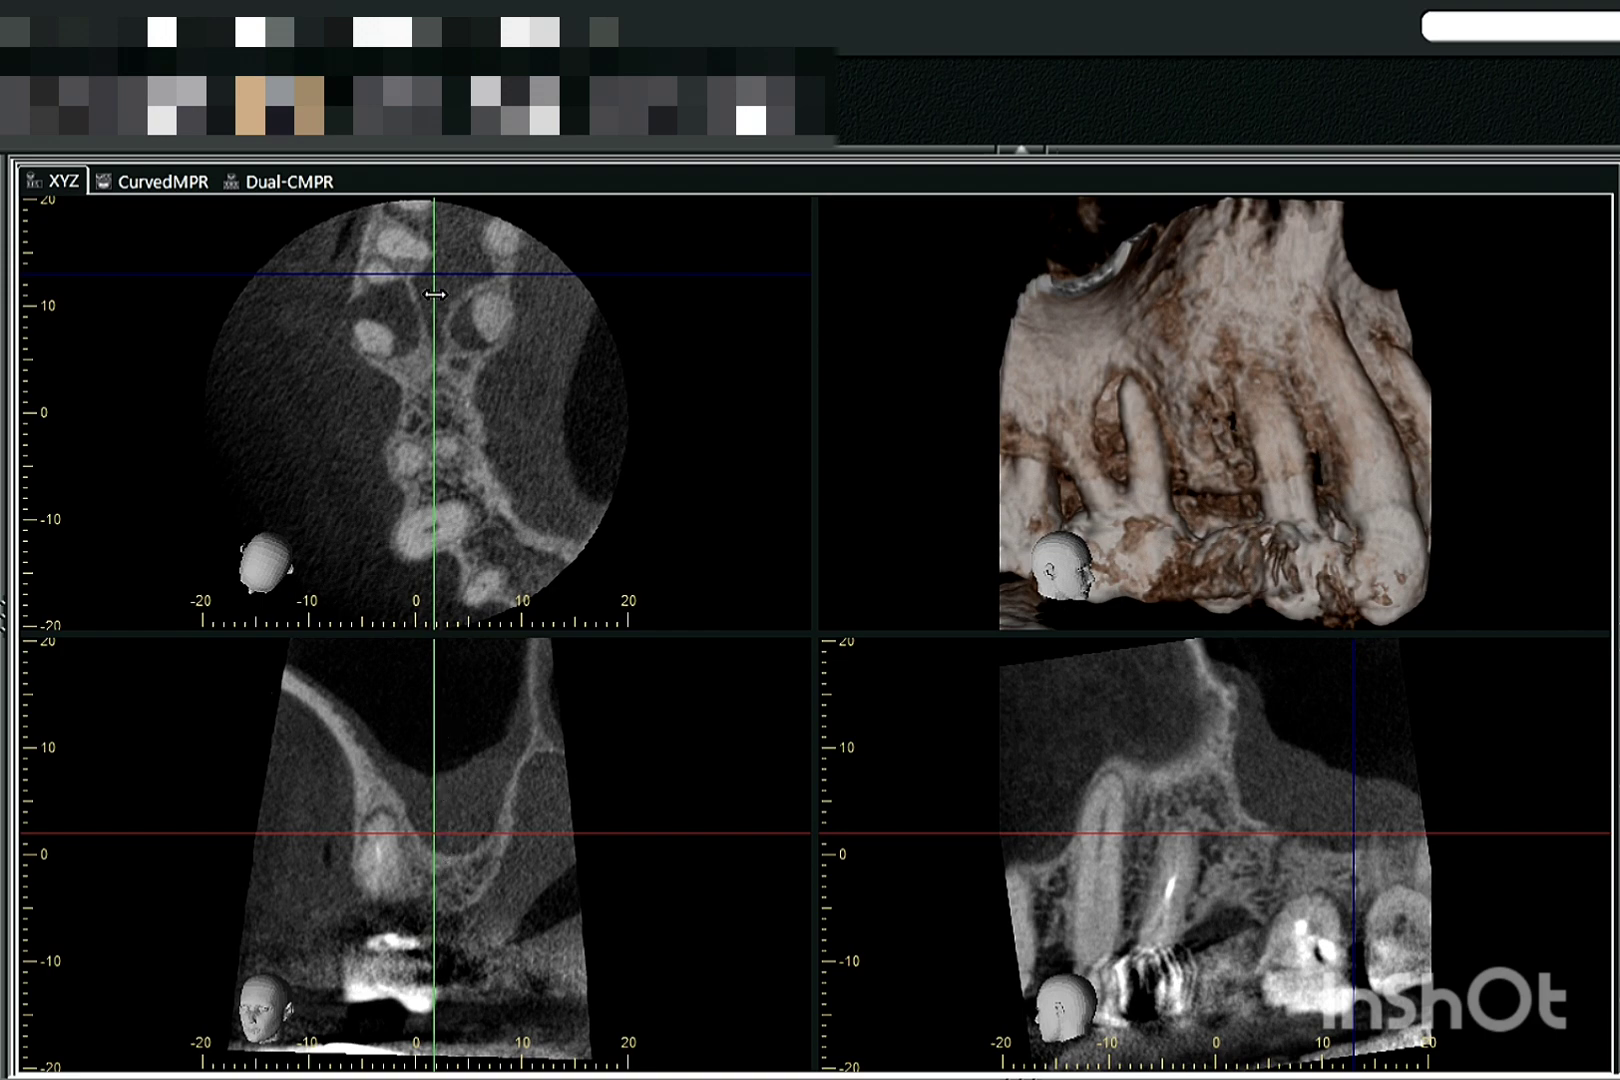
pyautogui.moveTo(438, 272); pyautogui.dragTo(385, 314)
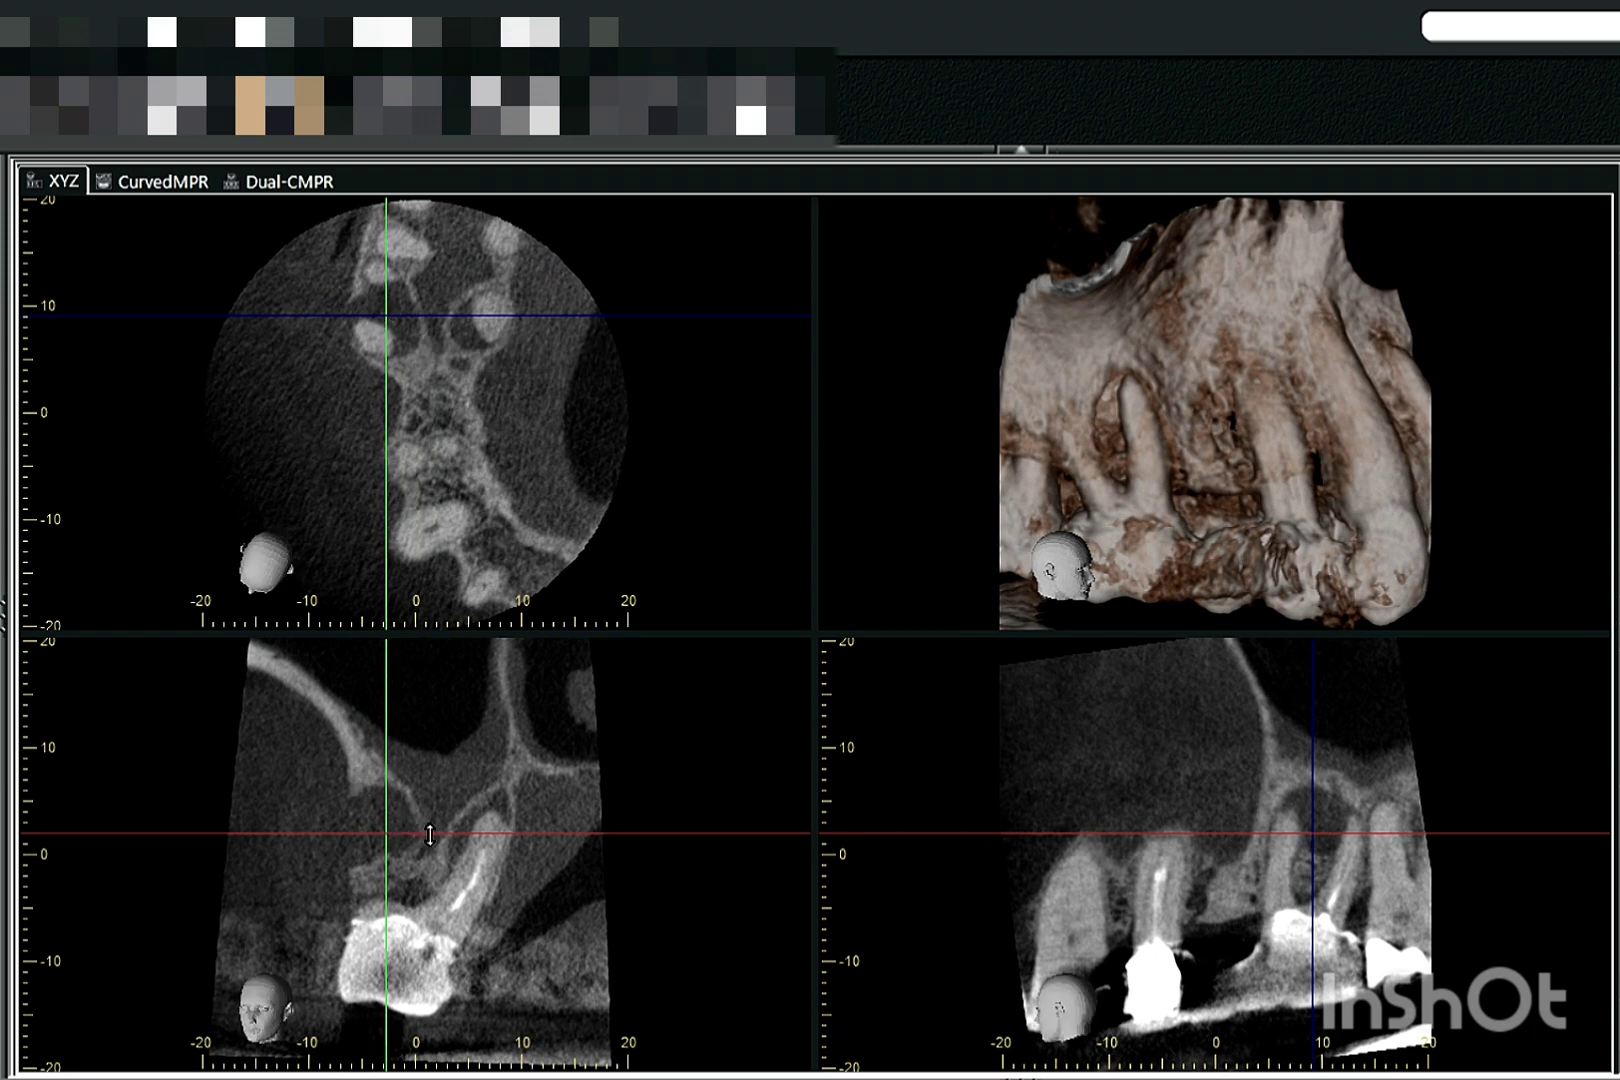
pyautogui.scroll(2, 437, 839)
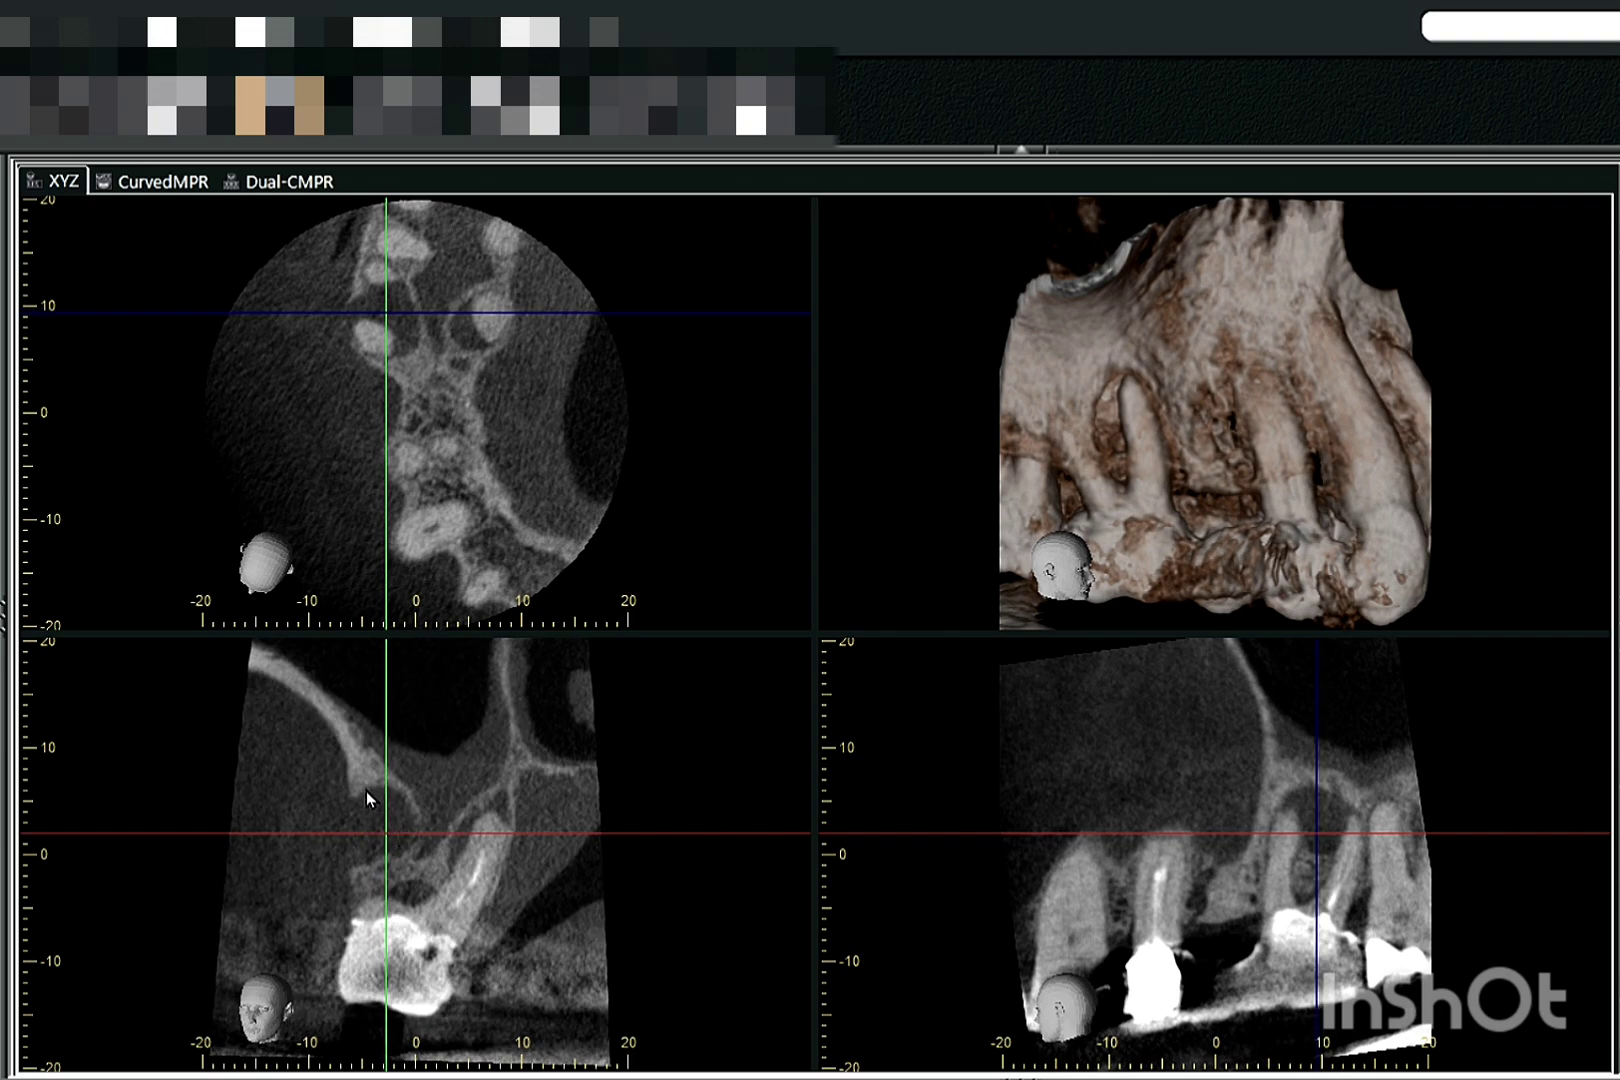
pyautogui.moveTo(379, 835); pyautogui.dragTo(441, 789)
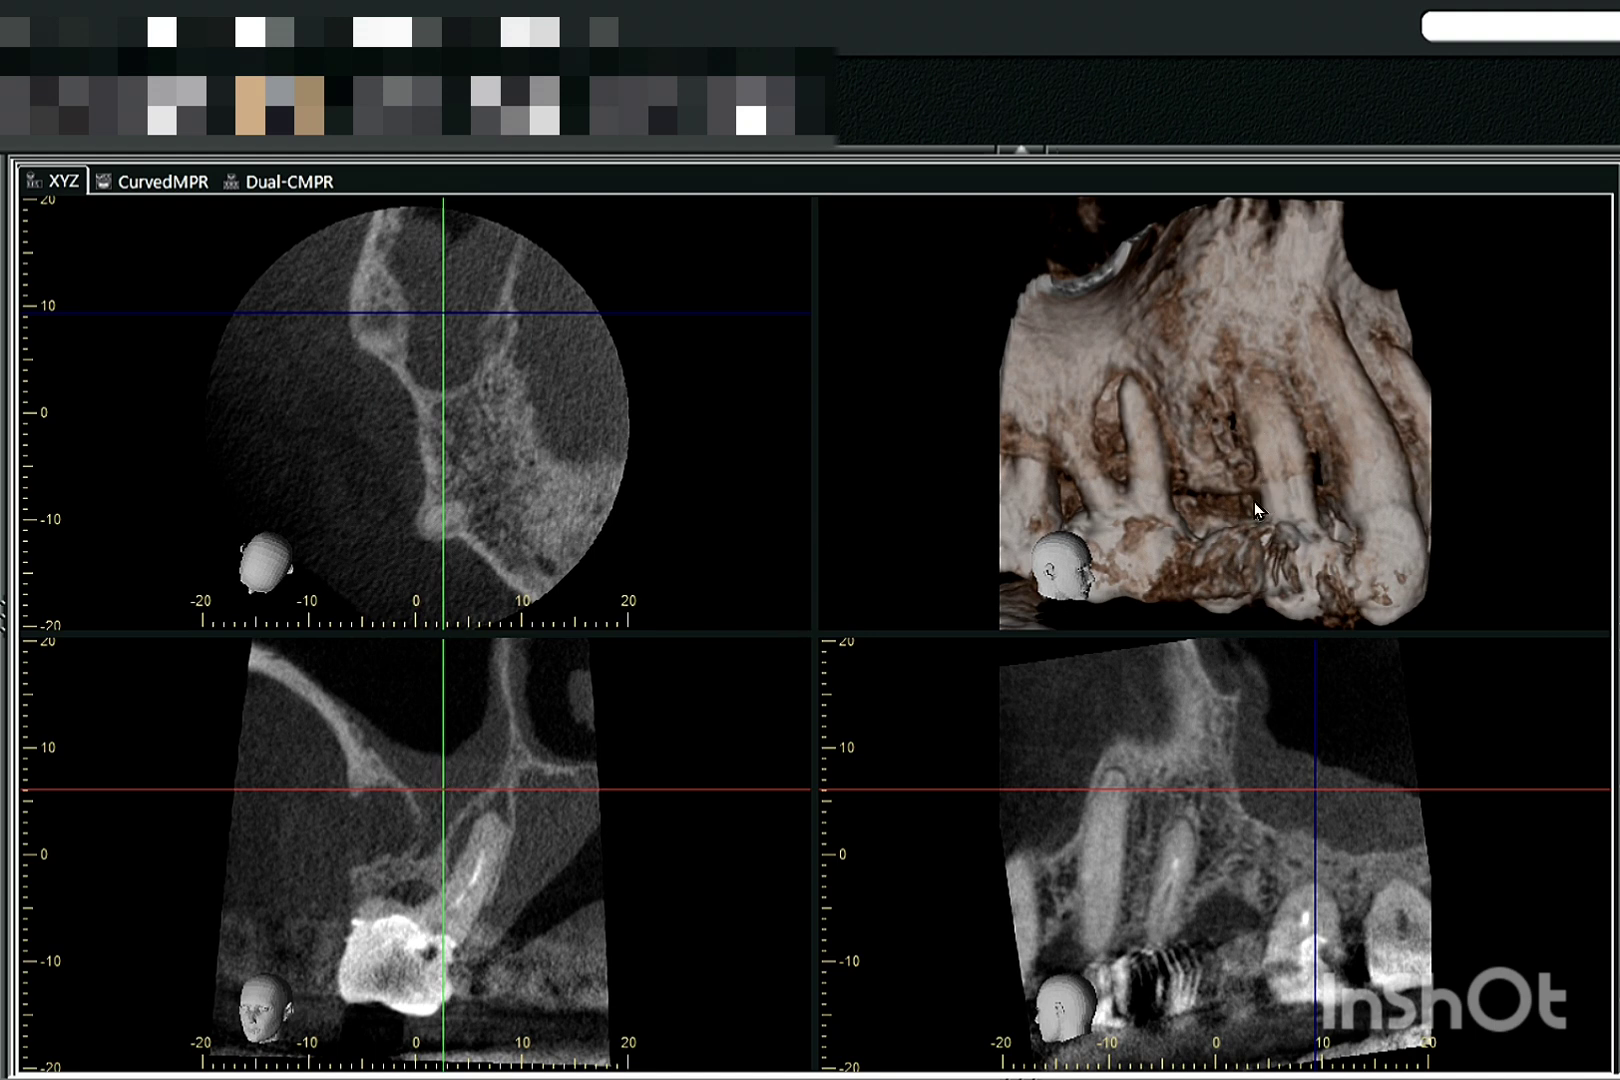
pyautogui.moveTo(1258, 506); pyautogui.dragTo(1248, 517)
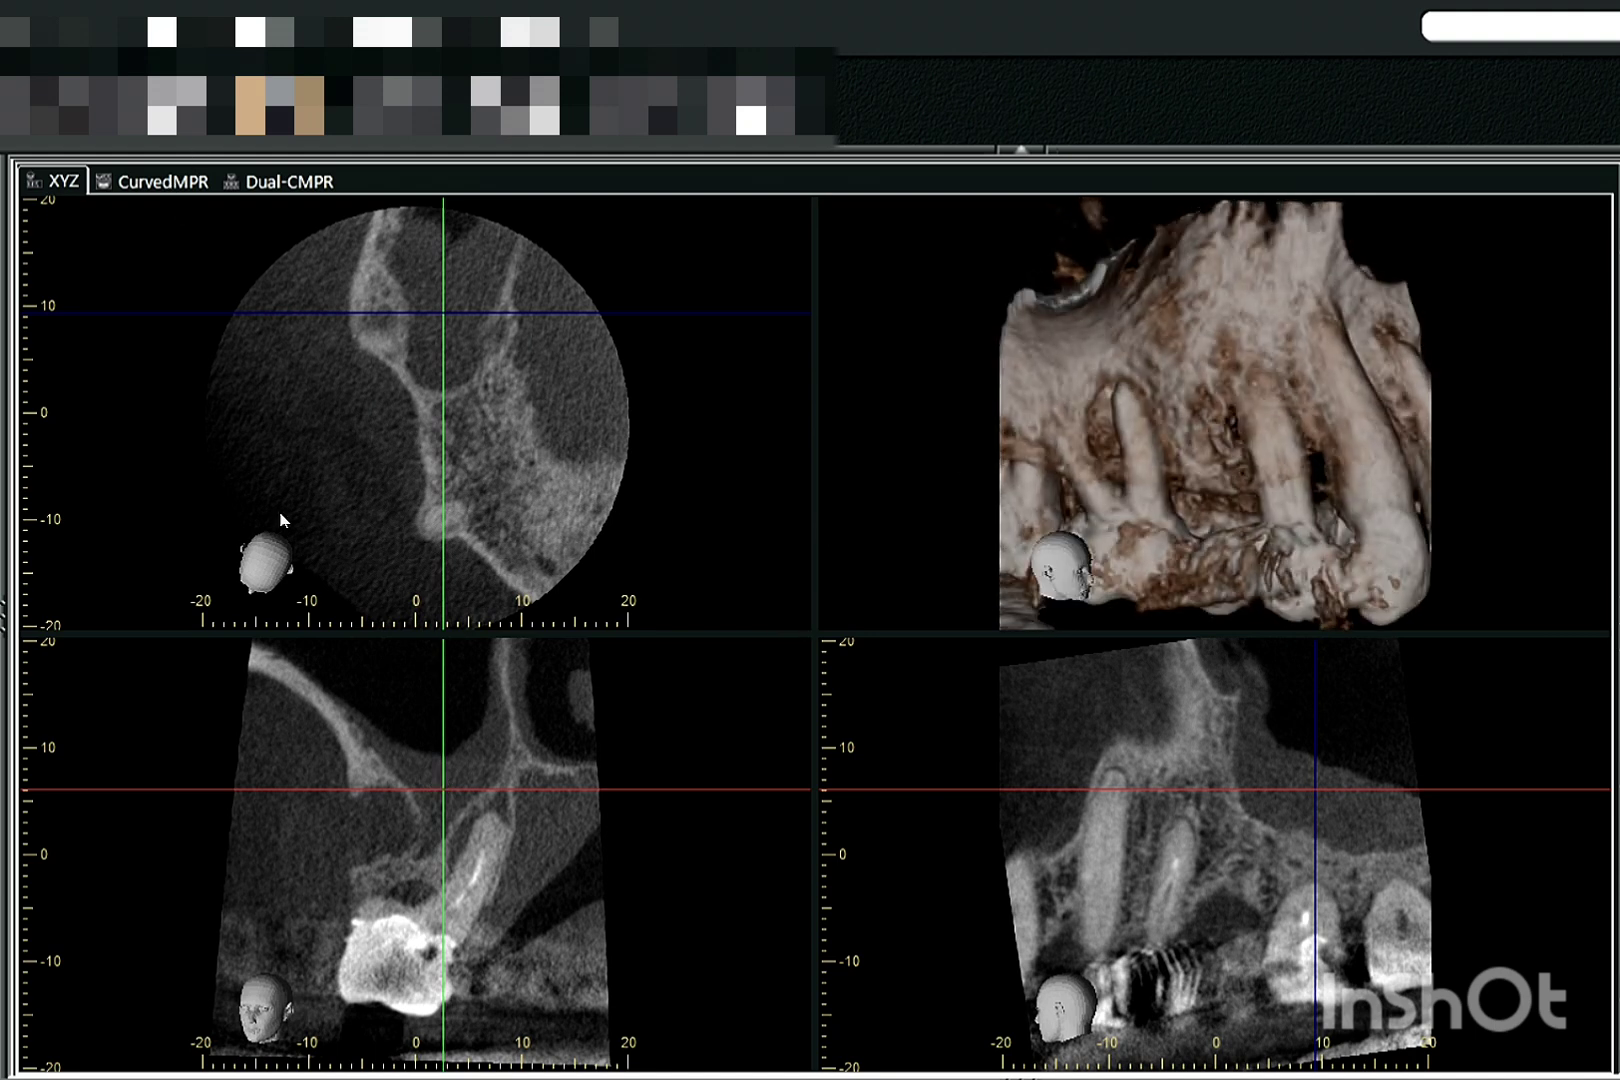
pyautogui.moveTo(442, 791); pyautogui.dragTo(410, 895)
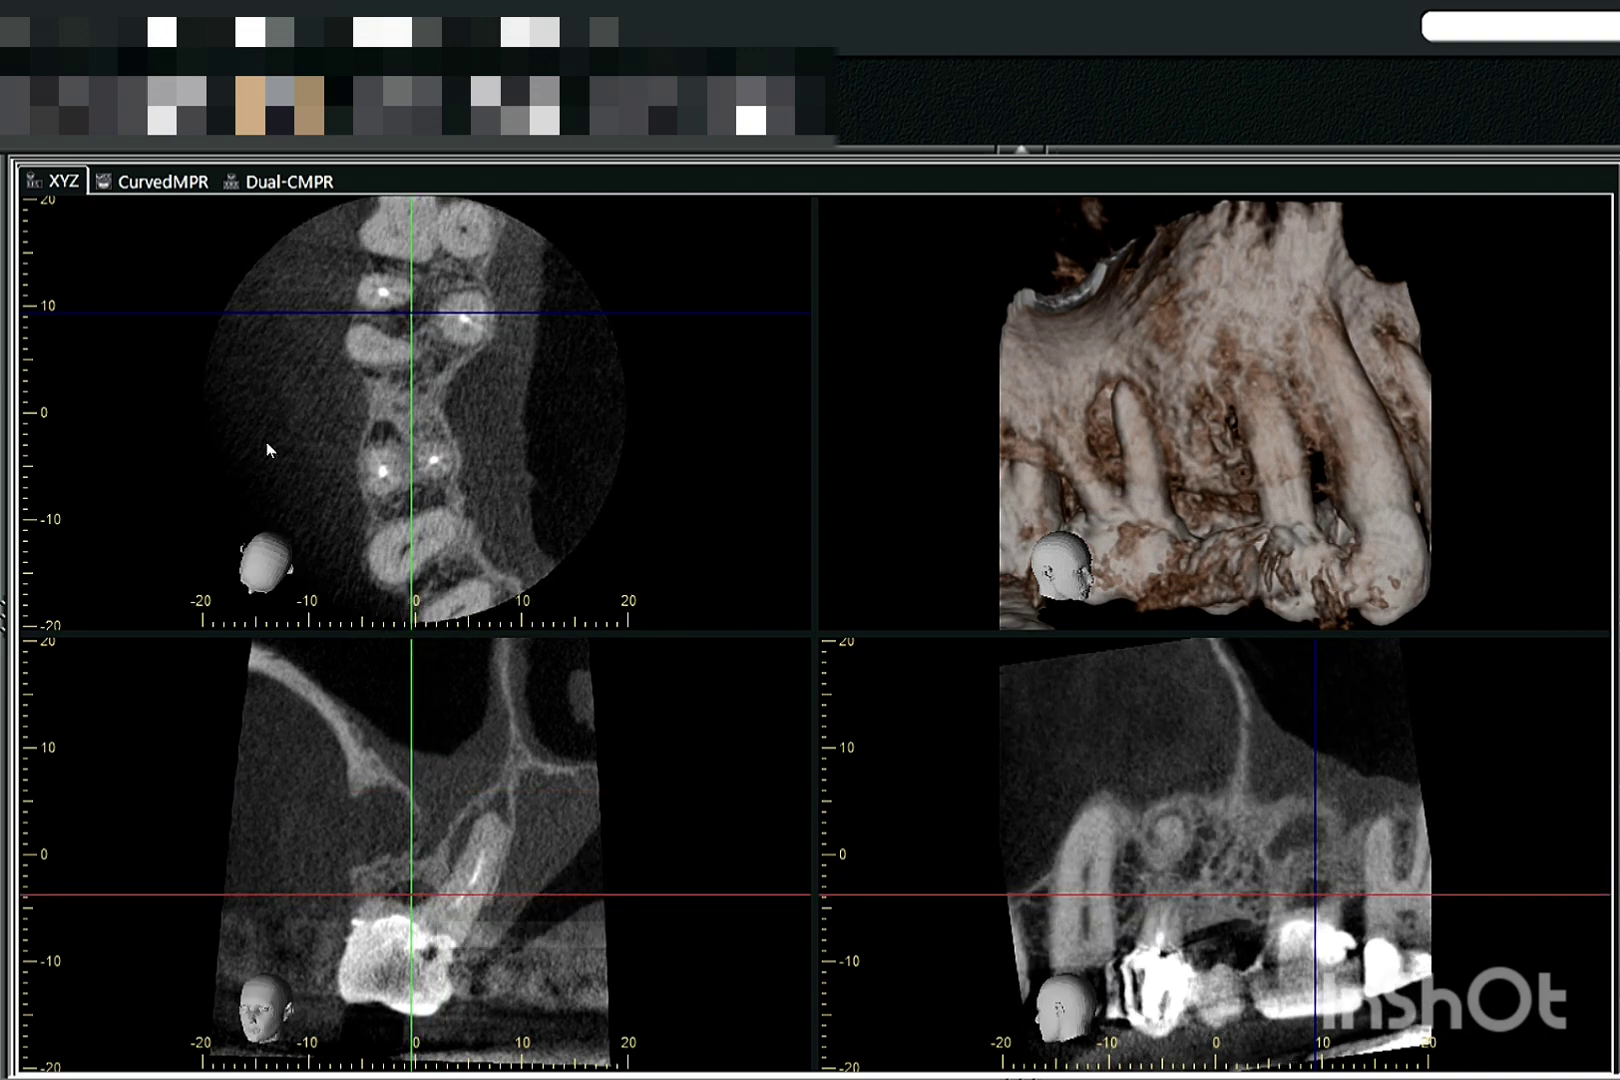
# Switch to CurvedMPR and move the cross-section position further along the arch
pyautogui.click(143, 184)
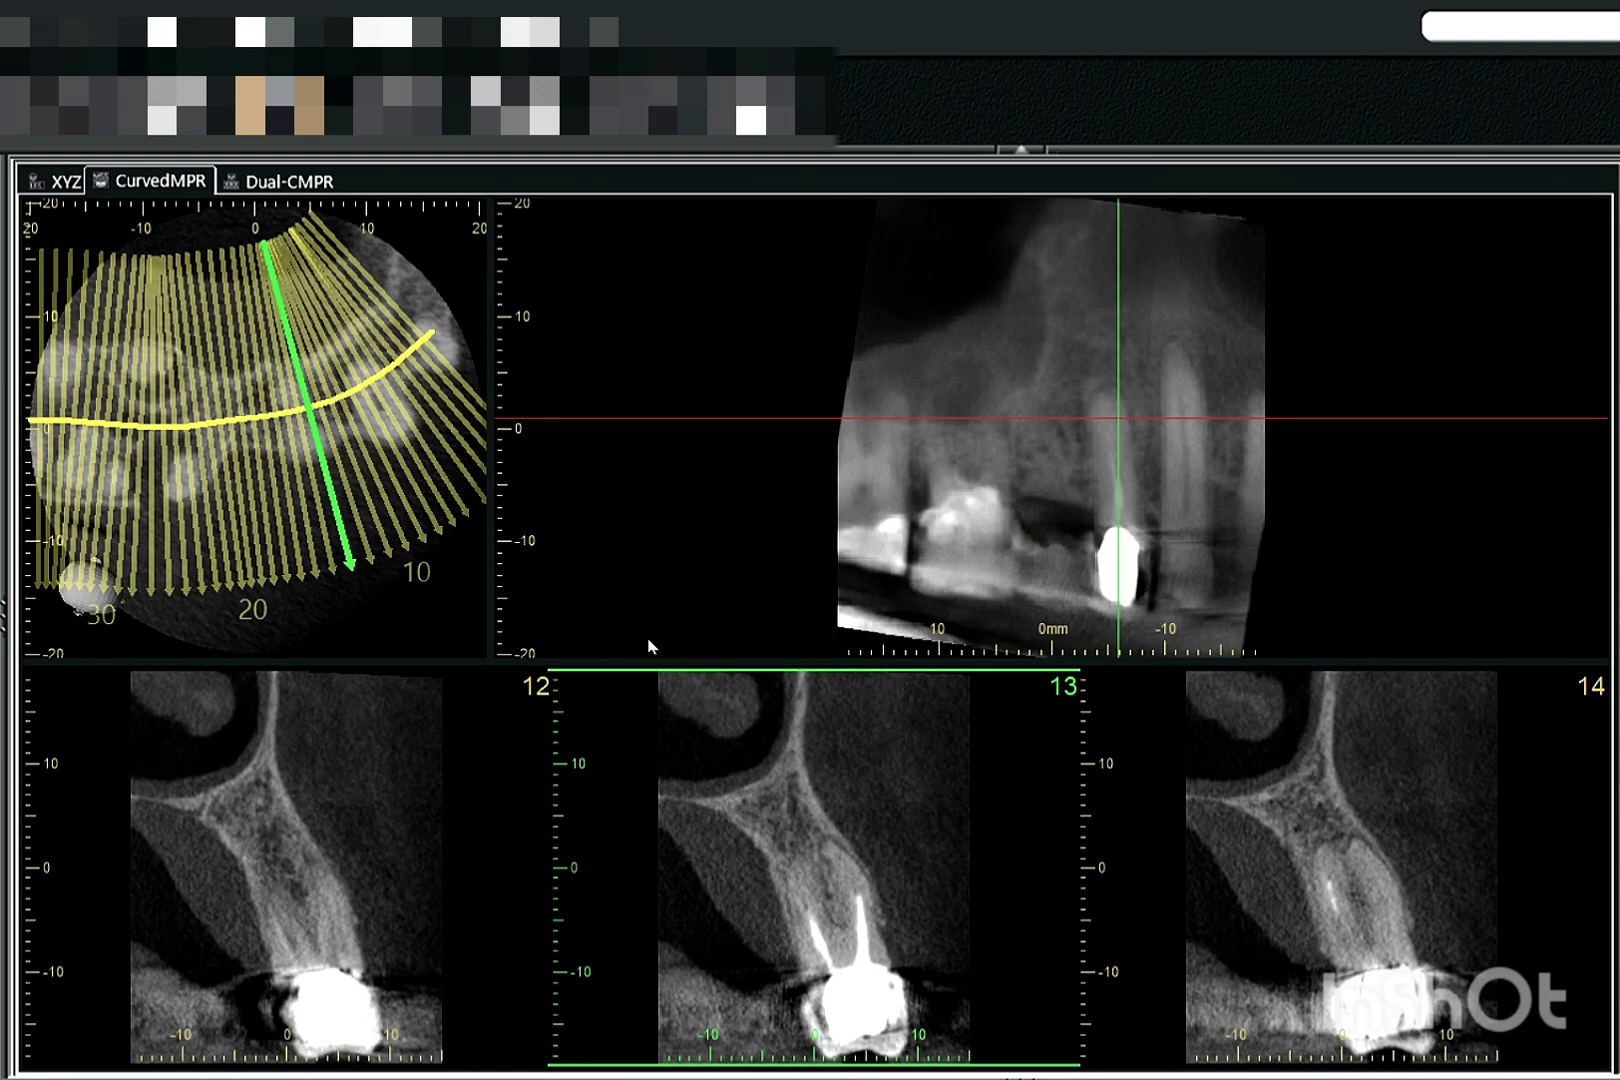
pyautogui.scroll(-1, 937, 942)
pyautogui.moveTo(1110, 545); pyautogui.dragTo(994, 545)
pyautogui.scroll(-5, 833, 926)
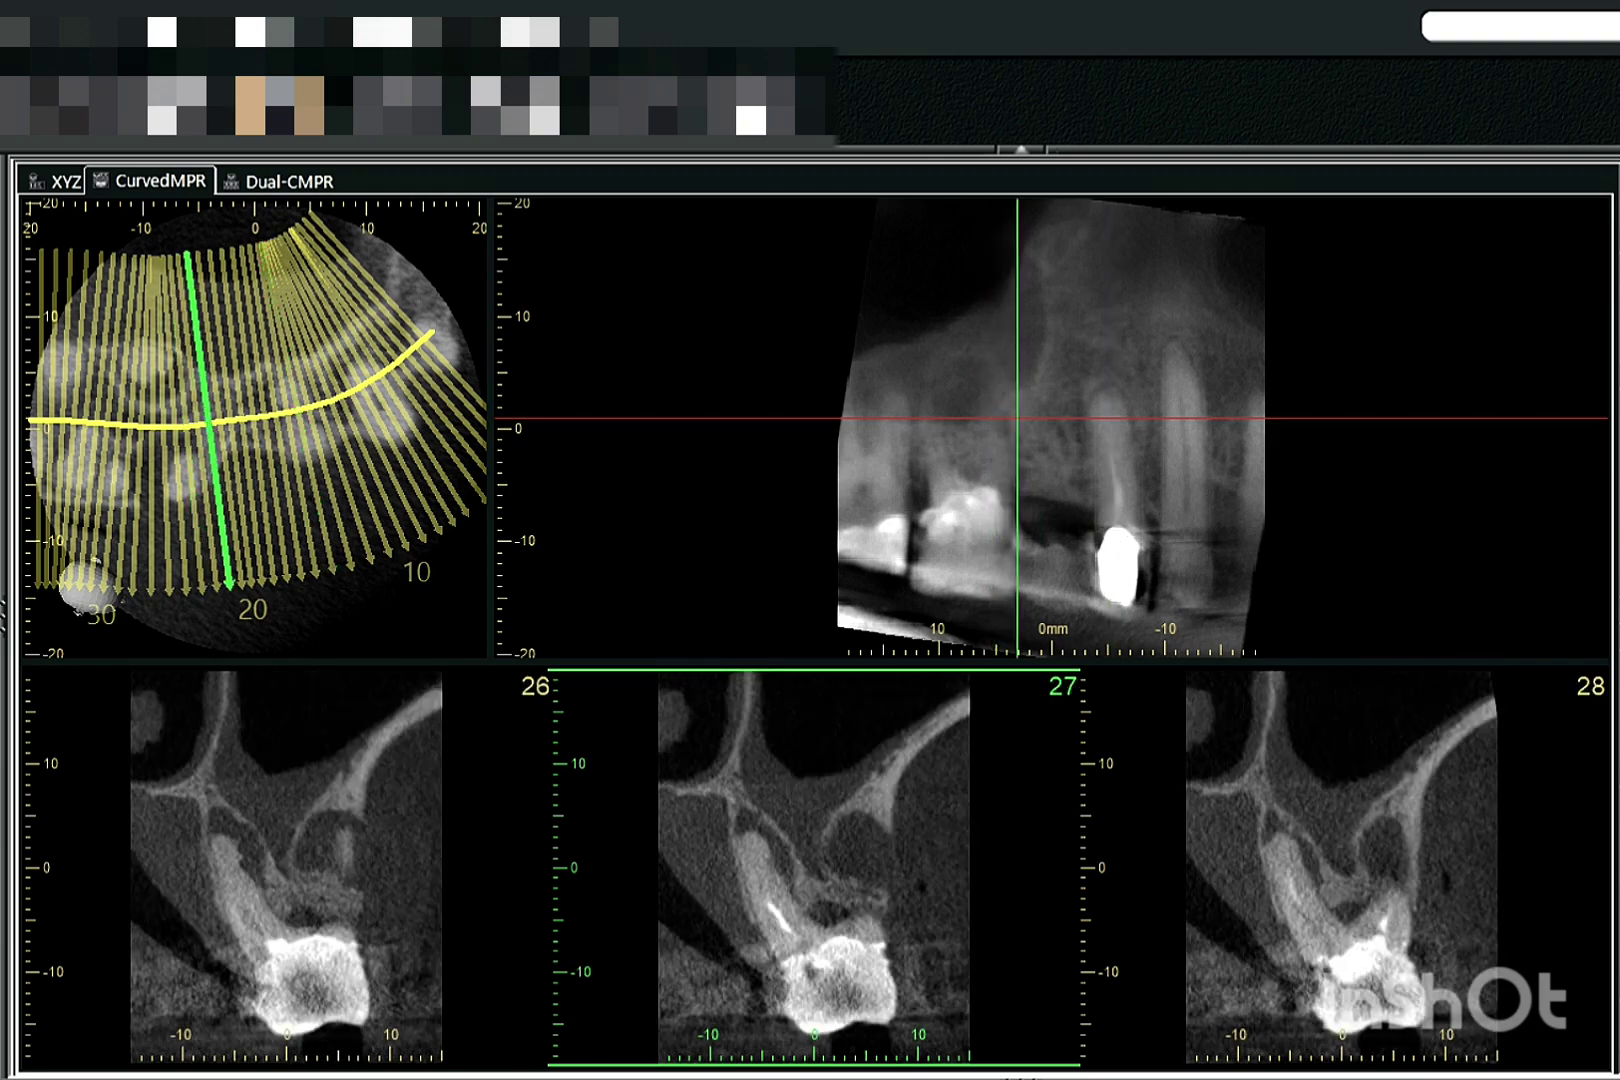
# In Dual-CMPR, widen the three cross-section views, scroll to sections 13–15, and zoom the middle one
pyautogui.click(275, 181)
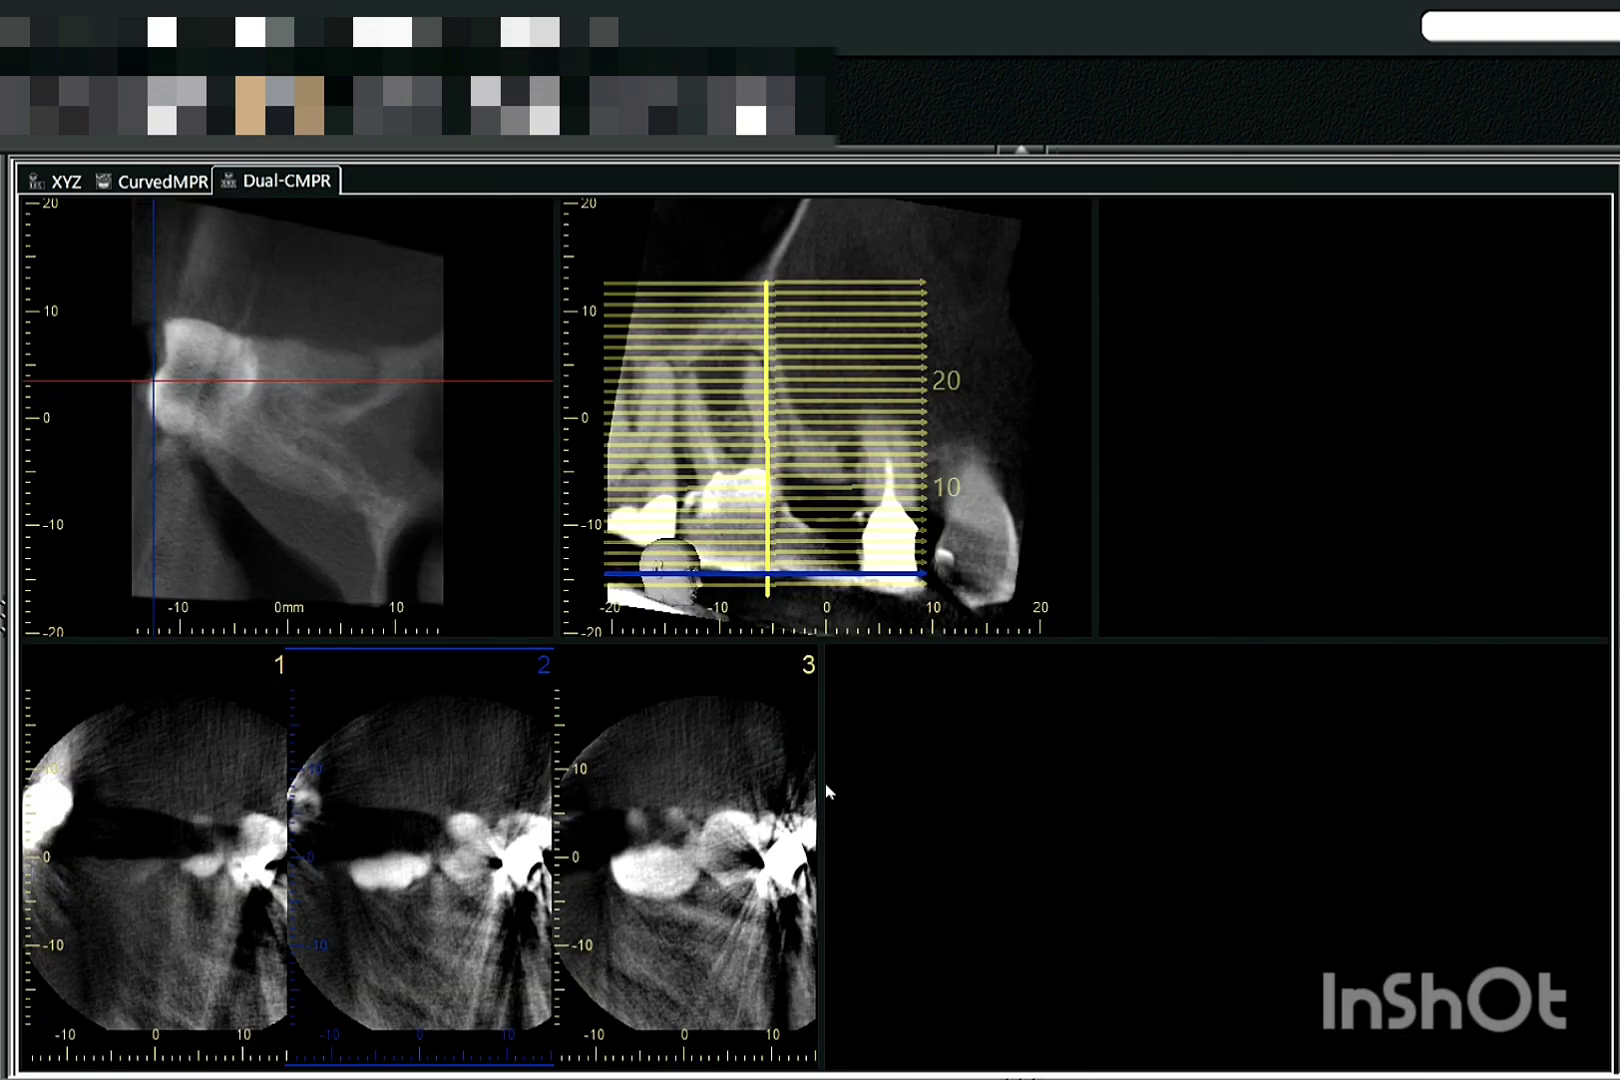
pyautogui.scroll(-2, 829, 792)
pyautogui.moveTo(821, 762); pyautogui.dragTo(1523, 837)
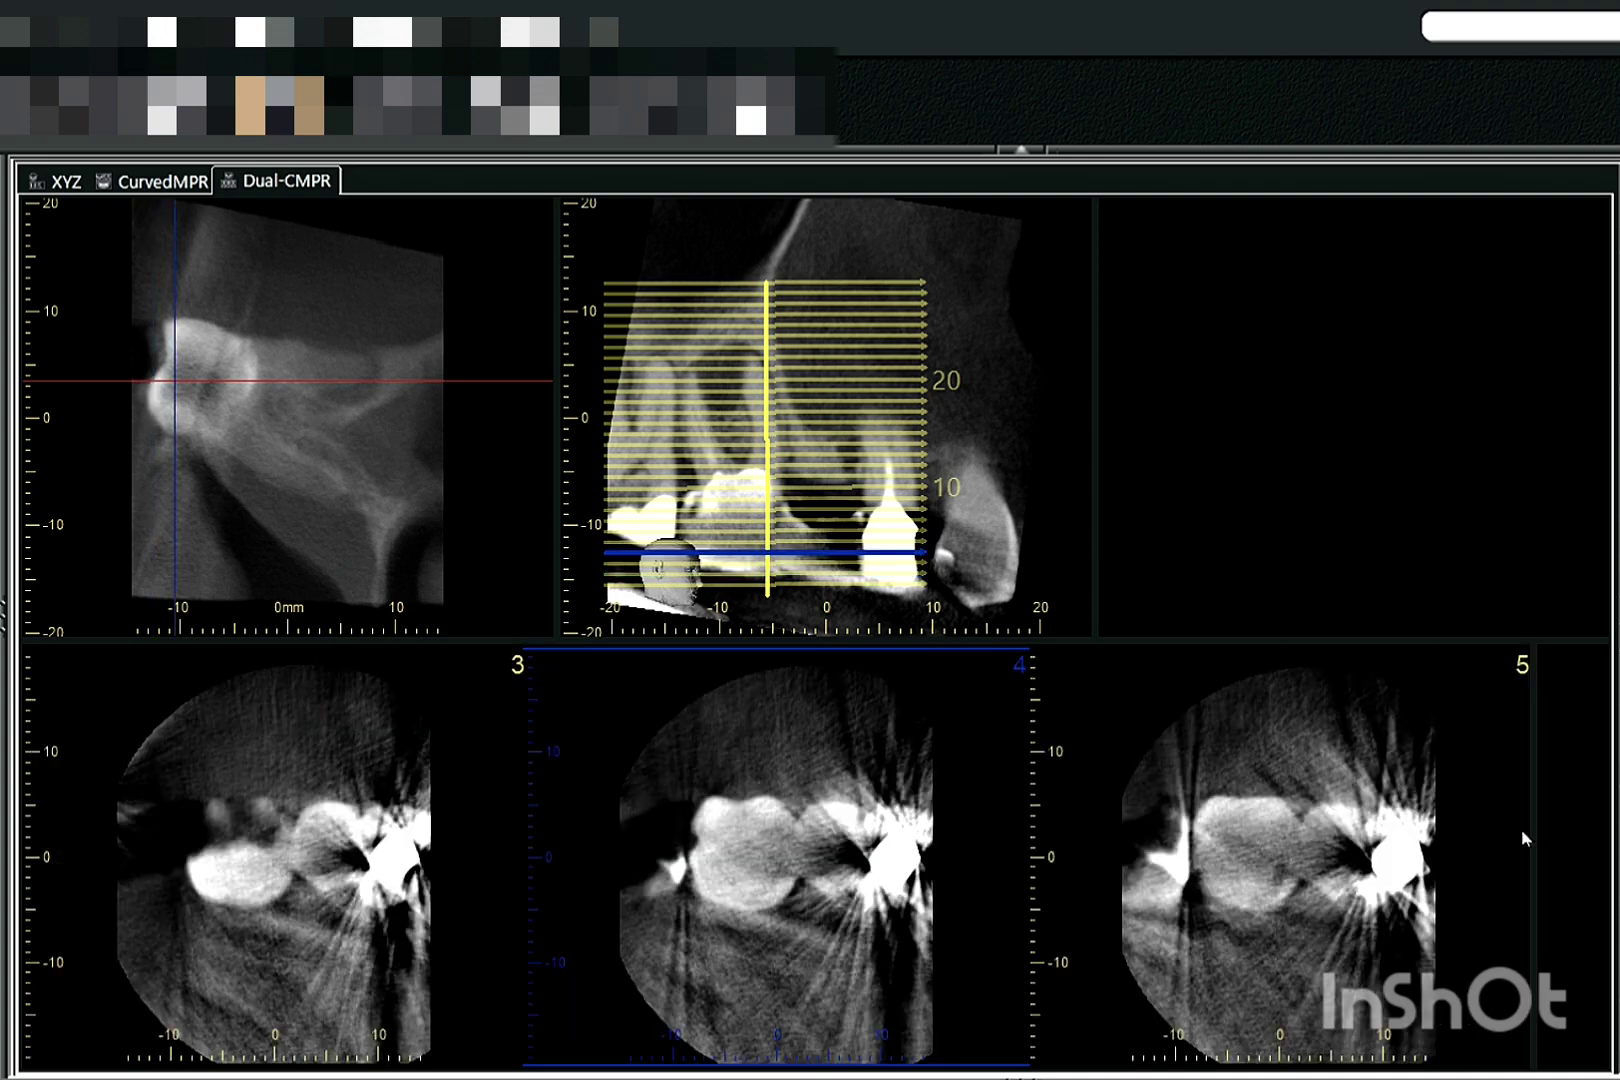
pyautogui.scroll(-9, 1345, 885)
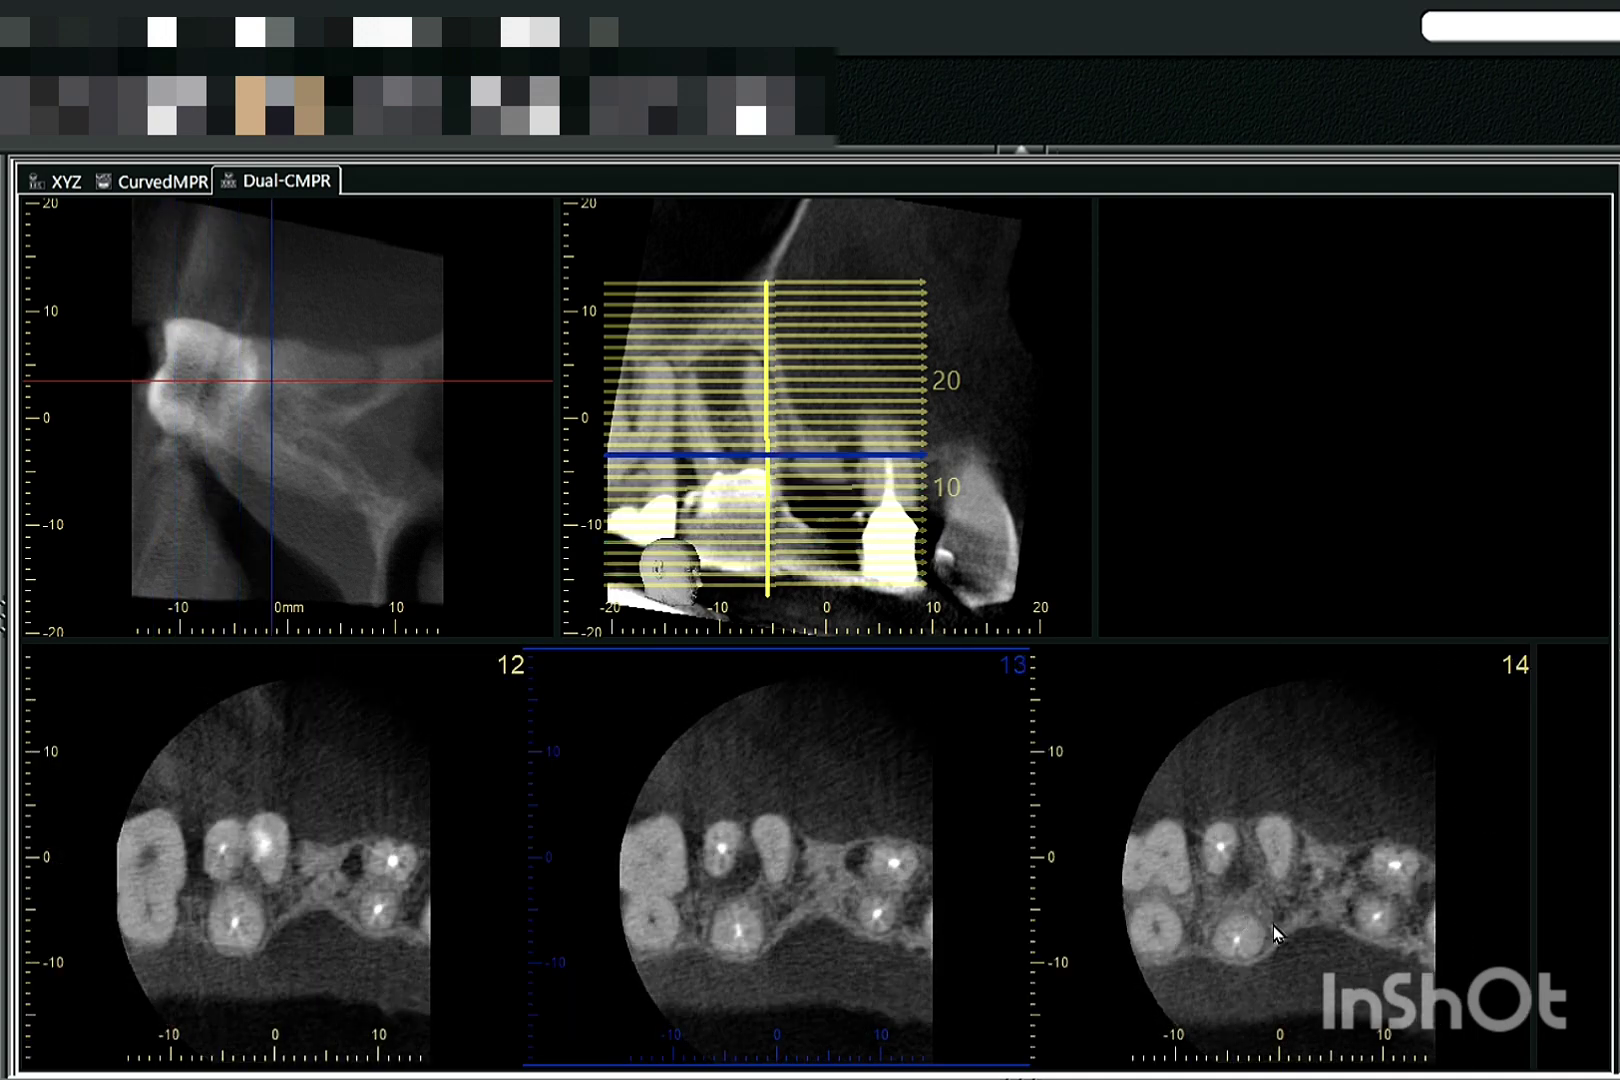
pyautogui.scroll(-3, 986, 965)
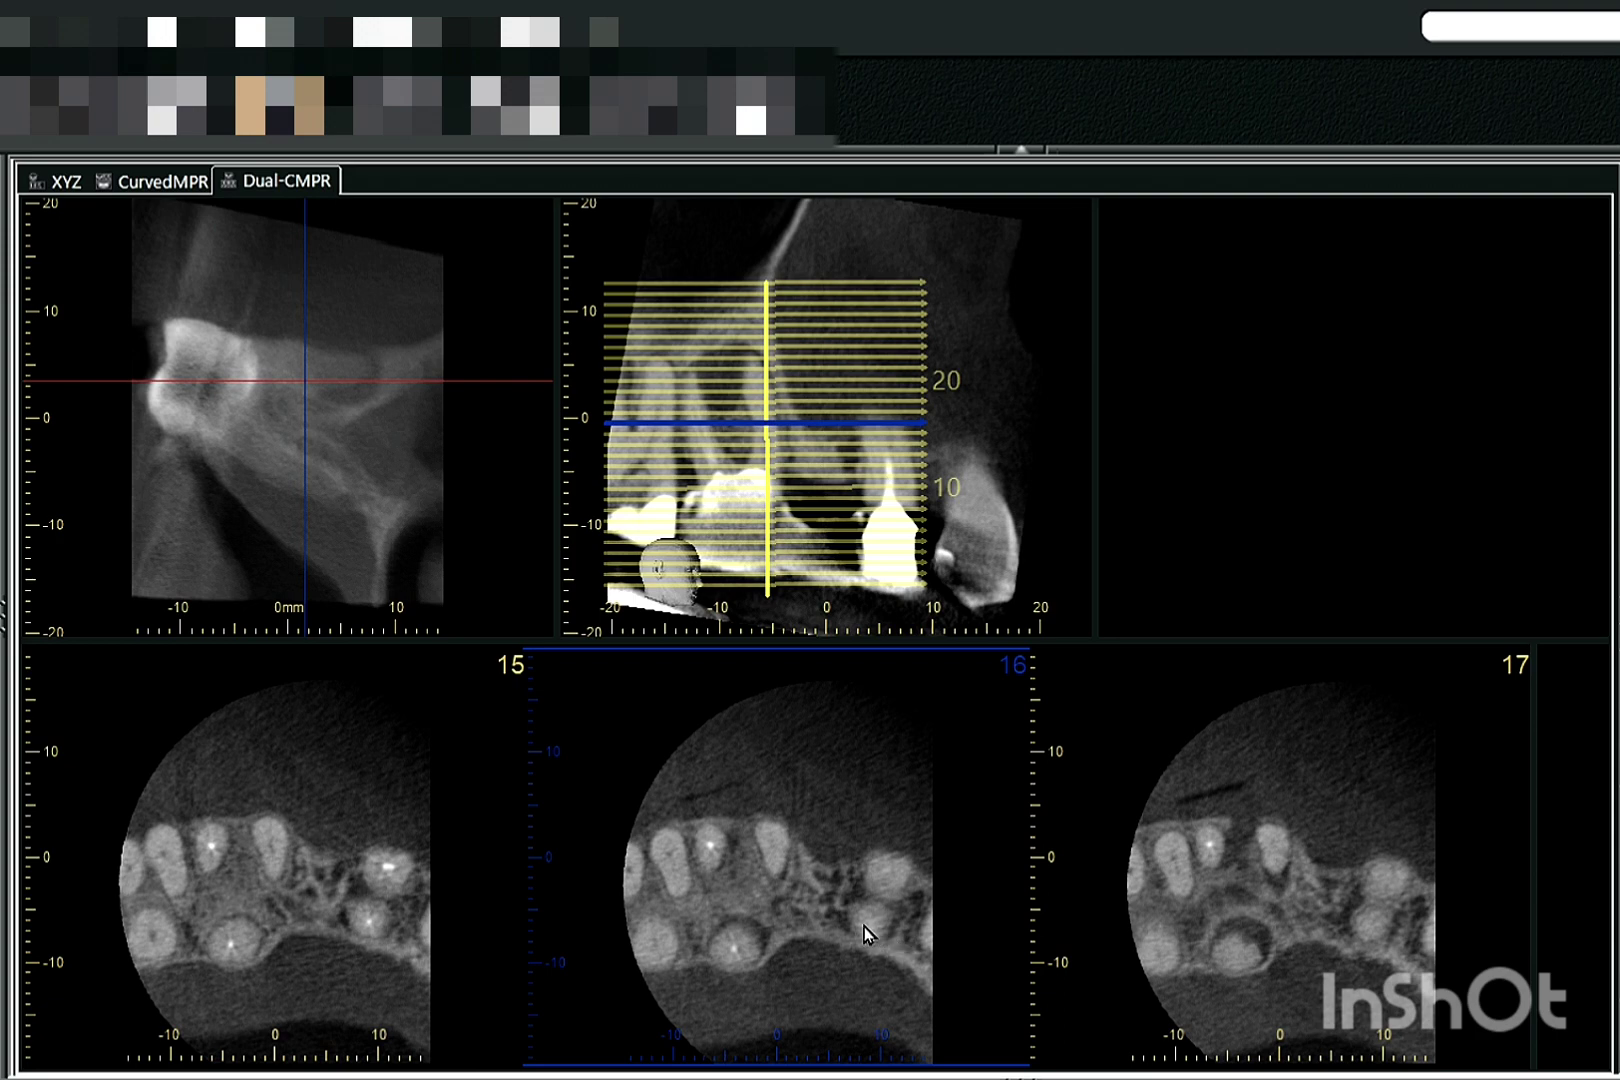
pyautogui.scroll(-1, 785, 921)
pyautogui.scroll(3, 788, 920)
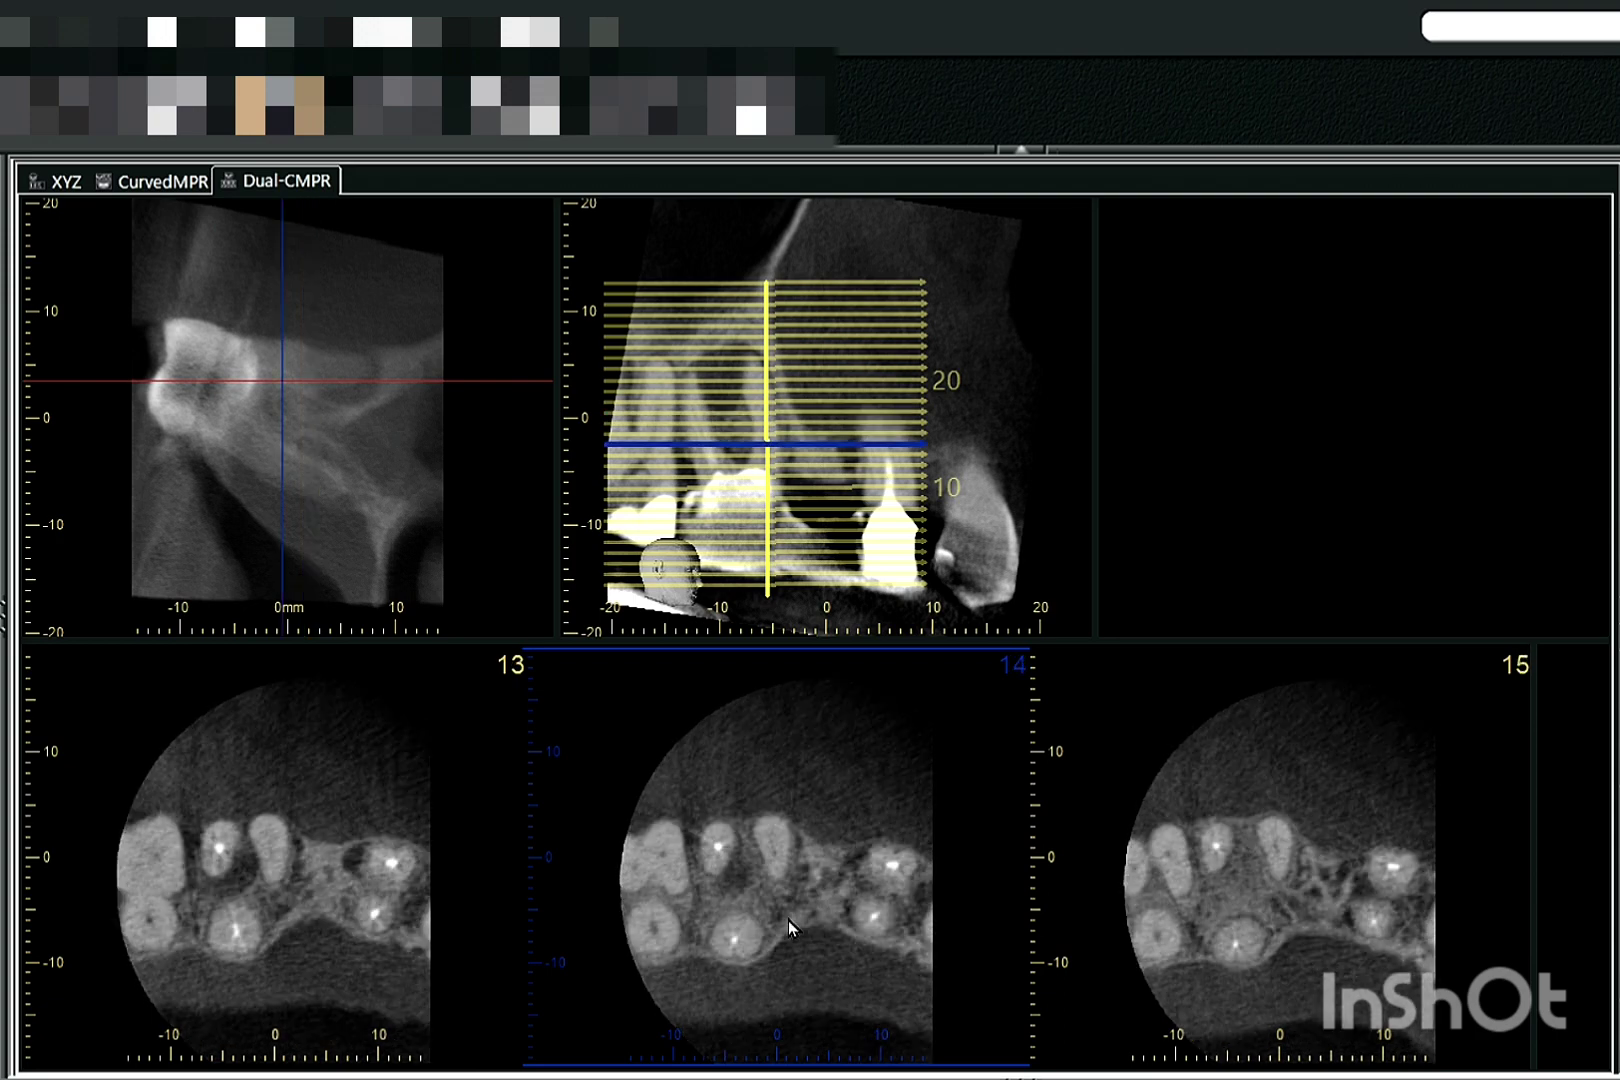
pyautogui.scroll(-2, 788, 920)
pyautogui.scroll(-1, 788, 920)
pyautogui.scroll(-4, 788, 920)
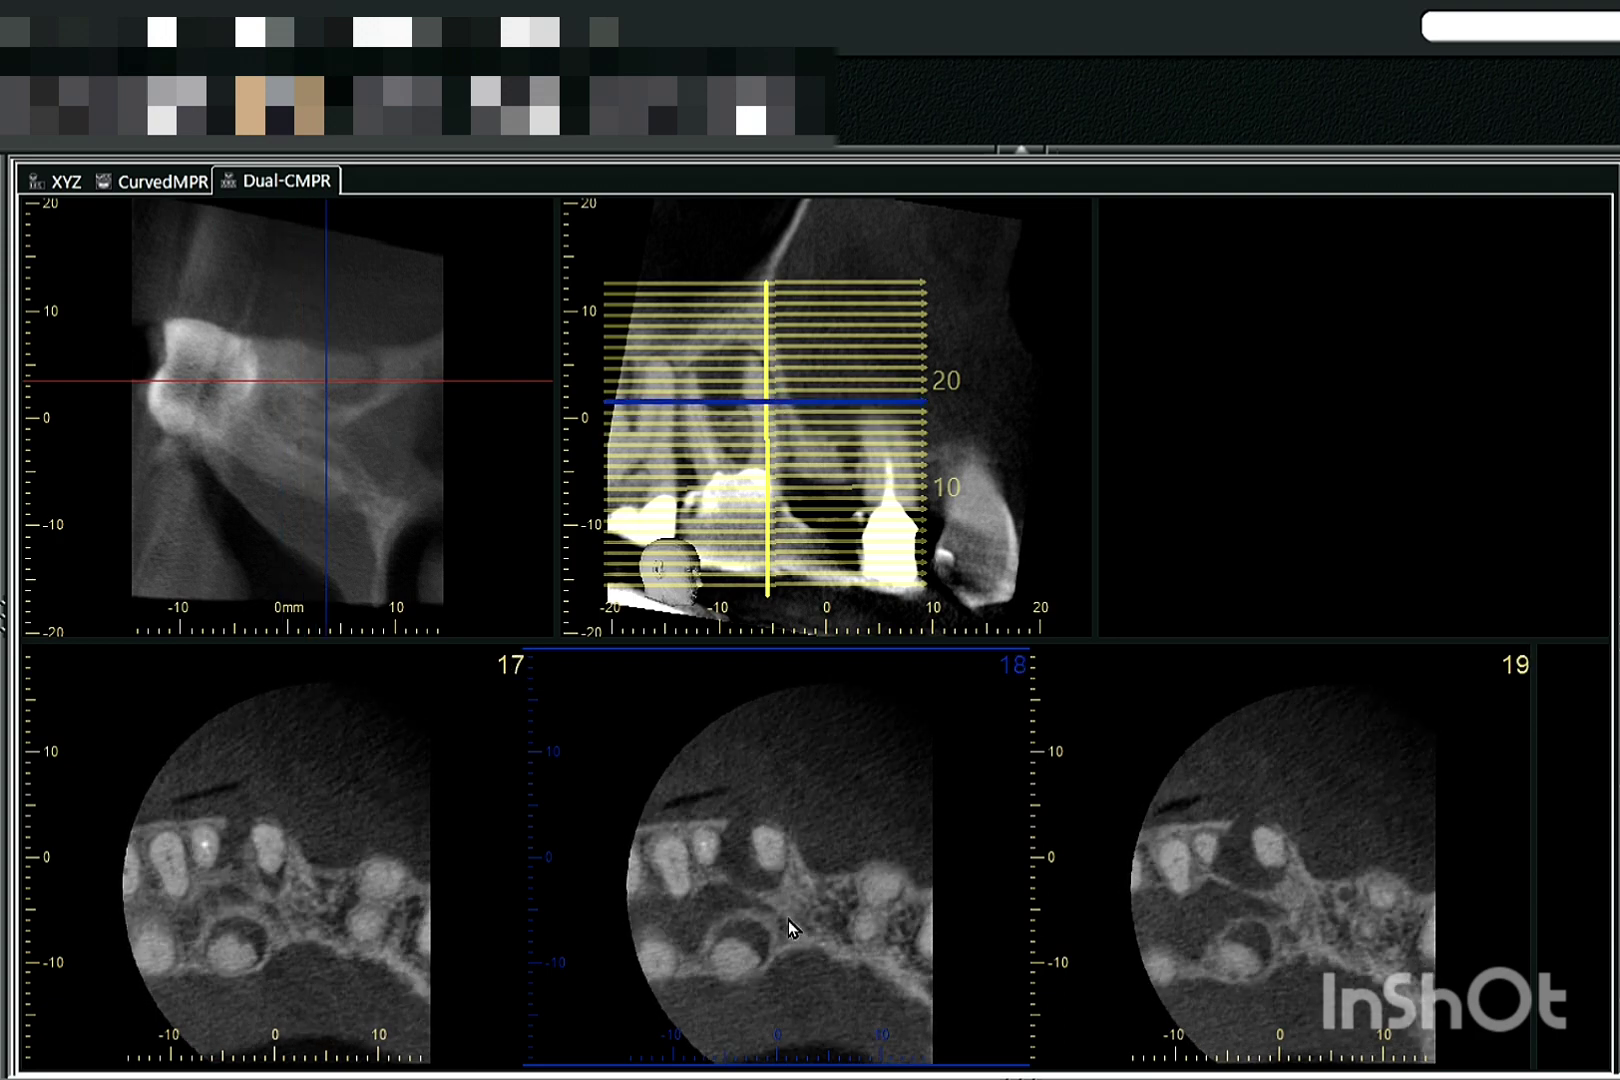
pyautogui.scroll(6, 788, 920)
pyautogui.scroll(2, 783, 916)
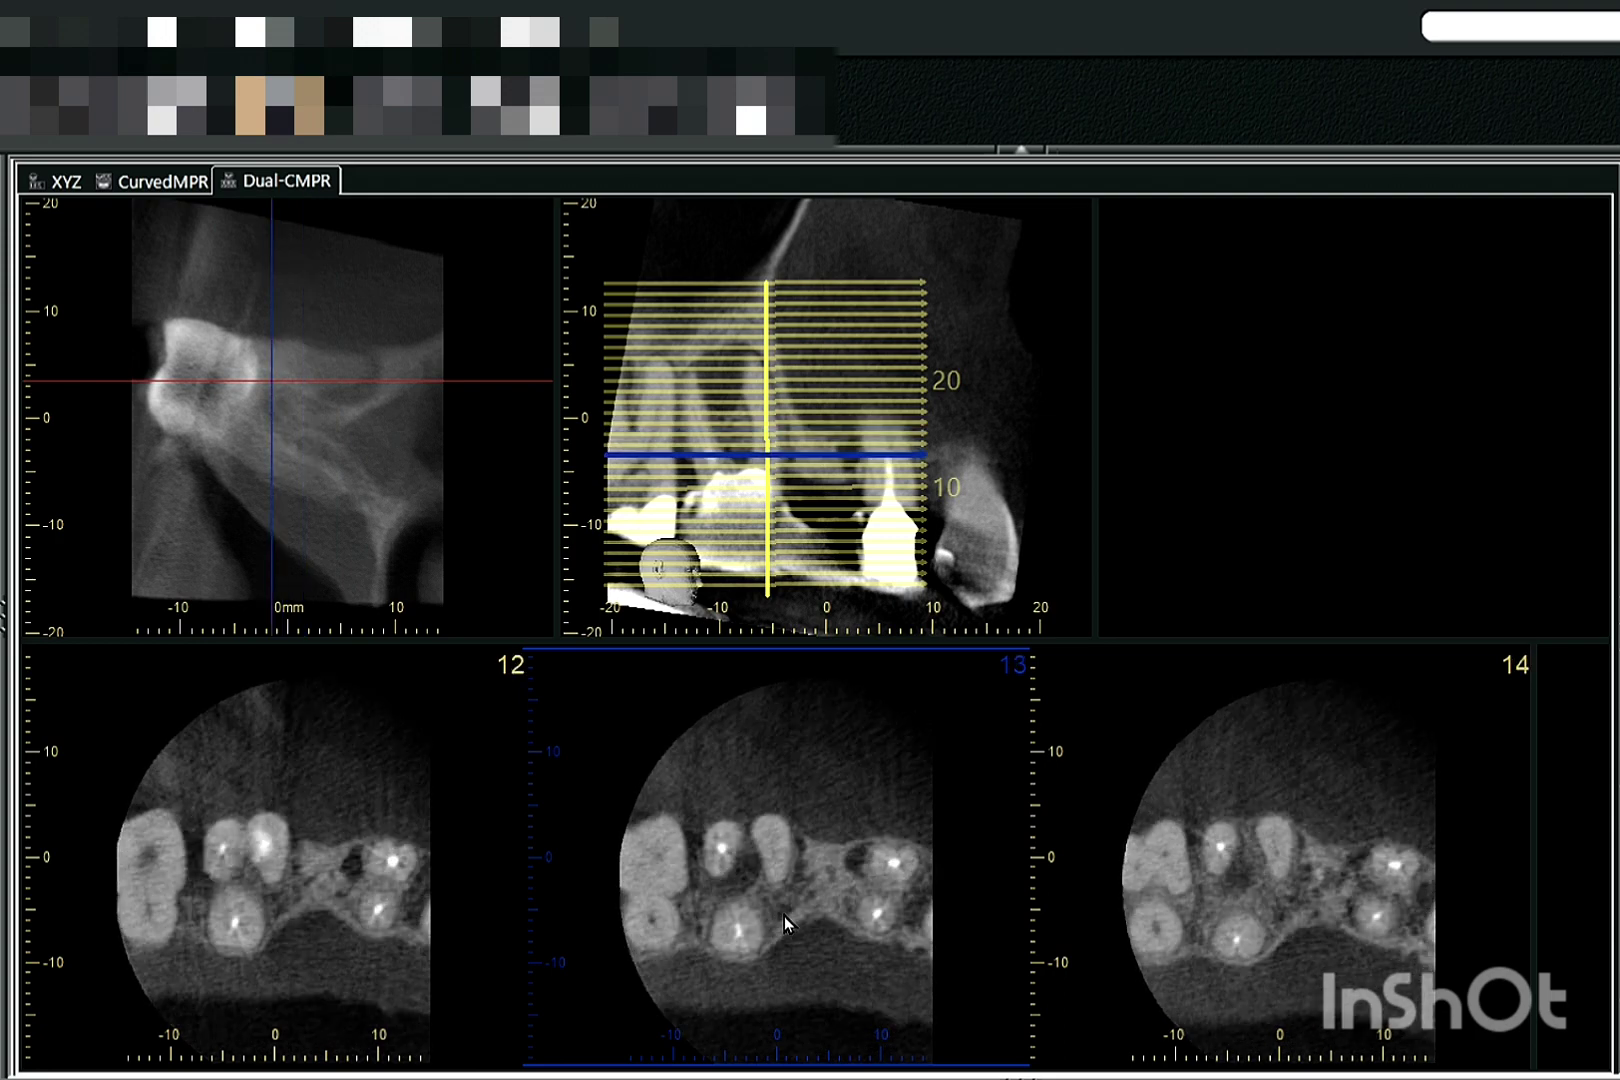
pyautogui.scroll(-1, 783, 916)
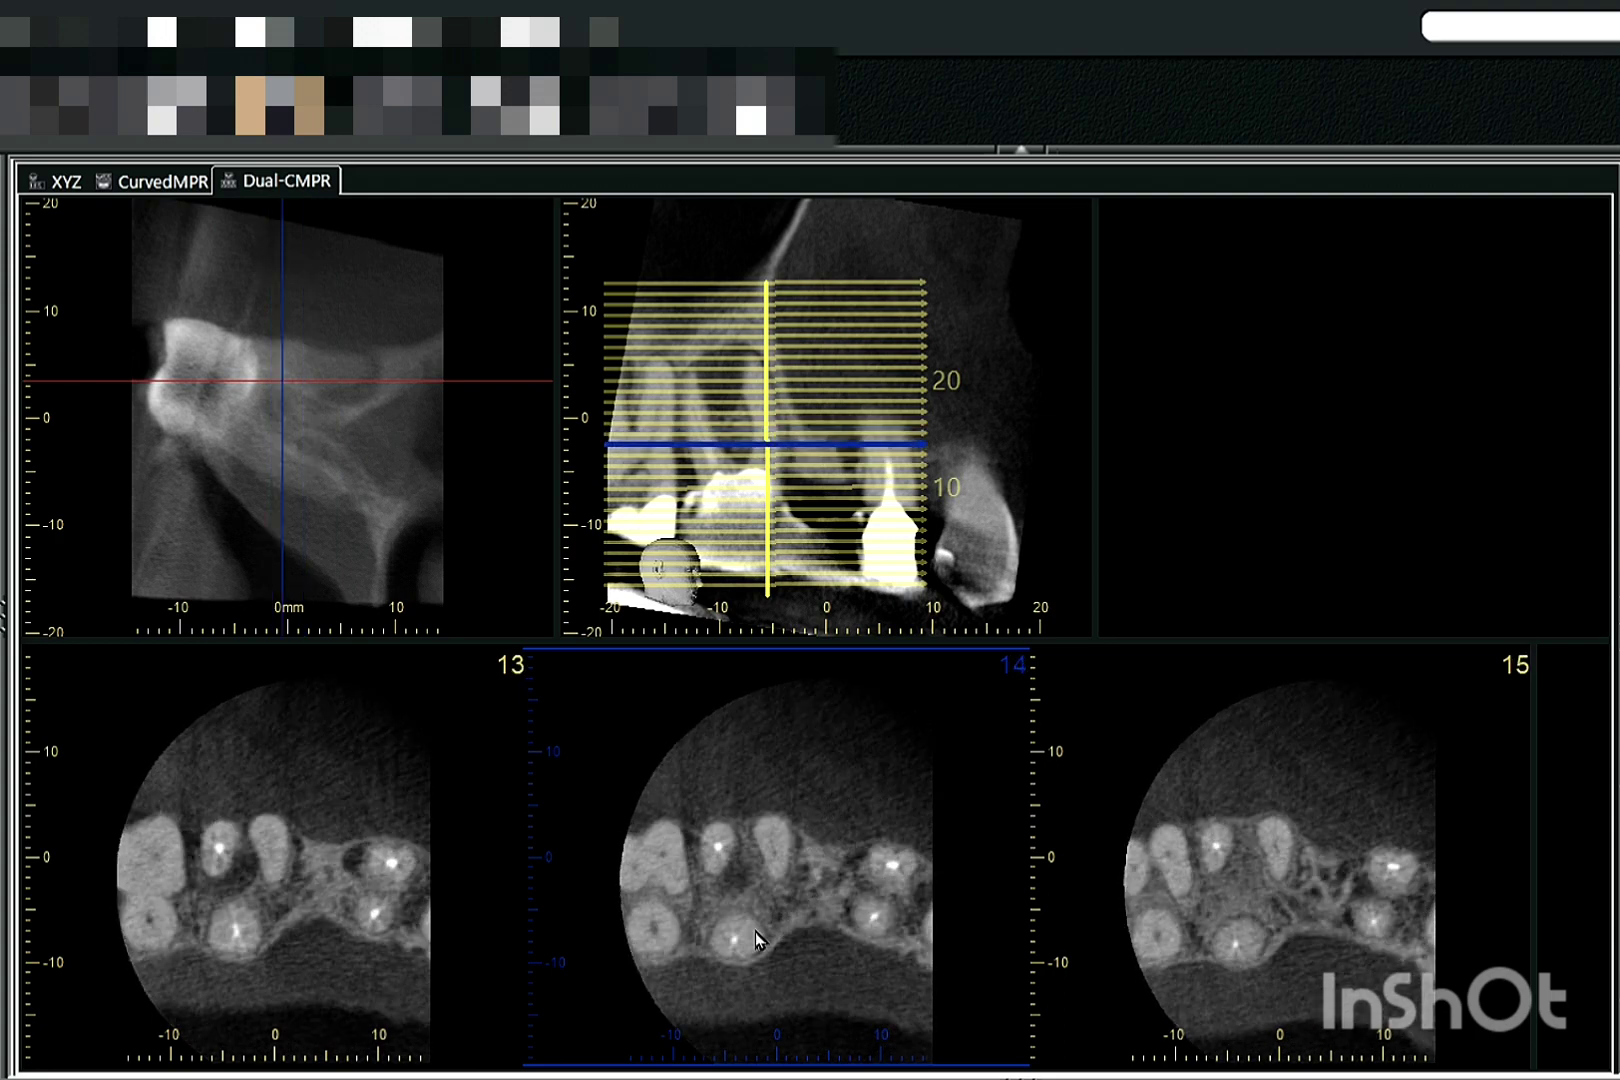
pyautogui.moveTo(839, 829); pyautogui.dragTo(770, 845)
# Mark the root in cross-section 27 with a yellow arrow, then return to the XYZ layout
pyautogui.click(351, 876)
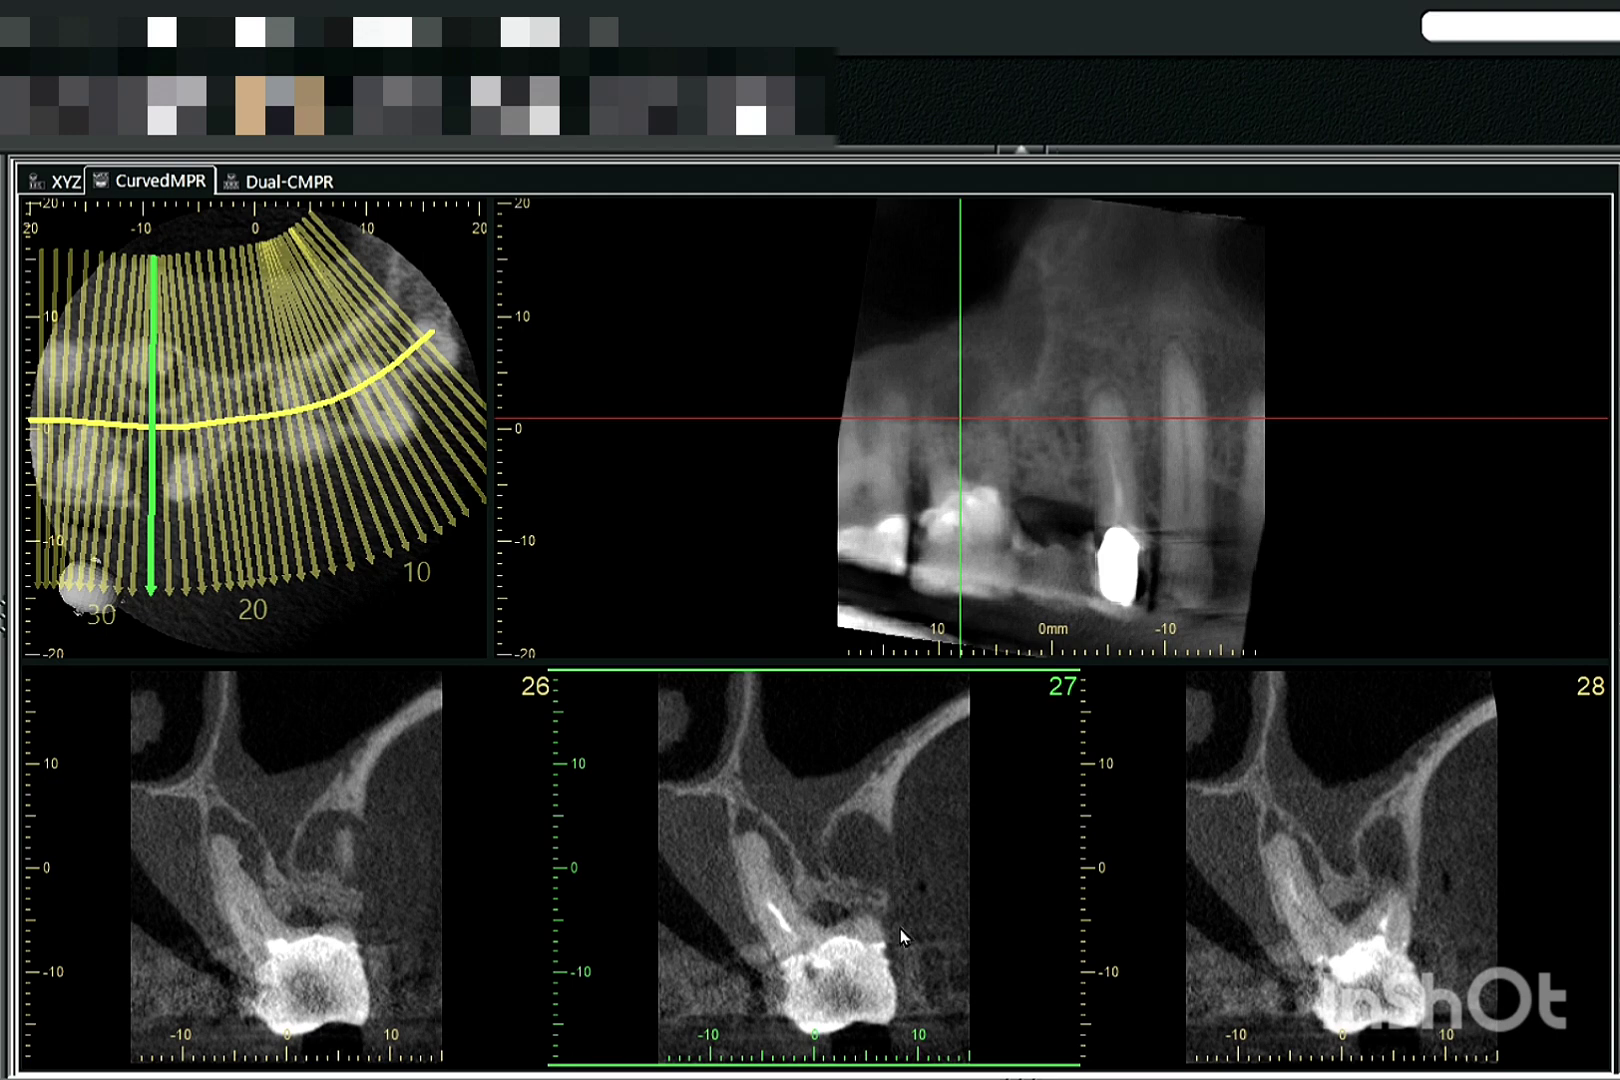
pyautogui.scroll(3, 900, 929)
pyautogui.scroll(-3, 900, 929)
pyautogui.moveTo(744, 963); pyautogui.dragTo(808, 924)
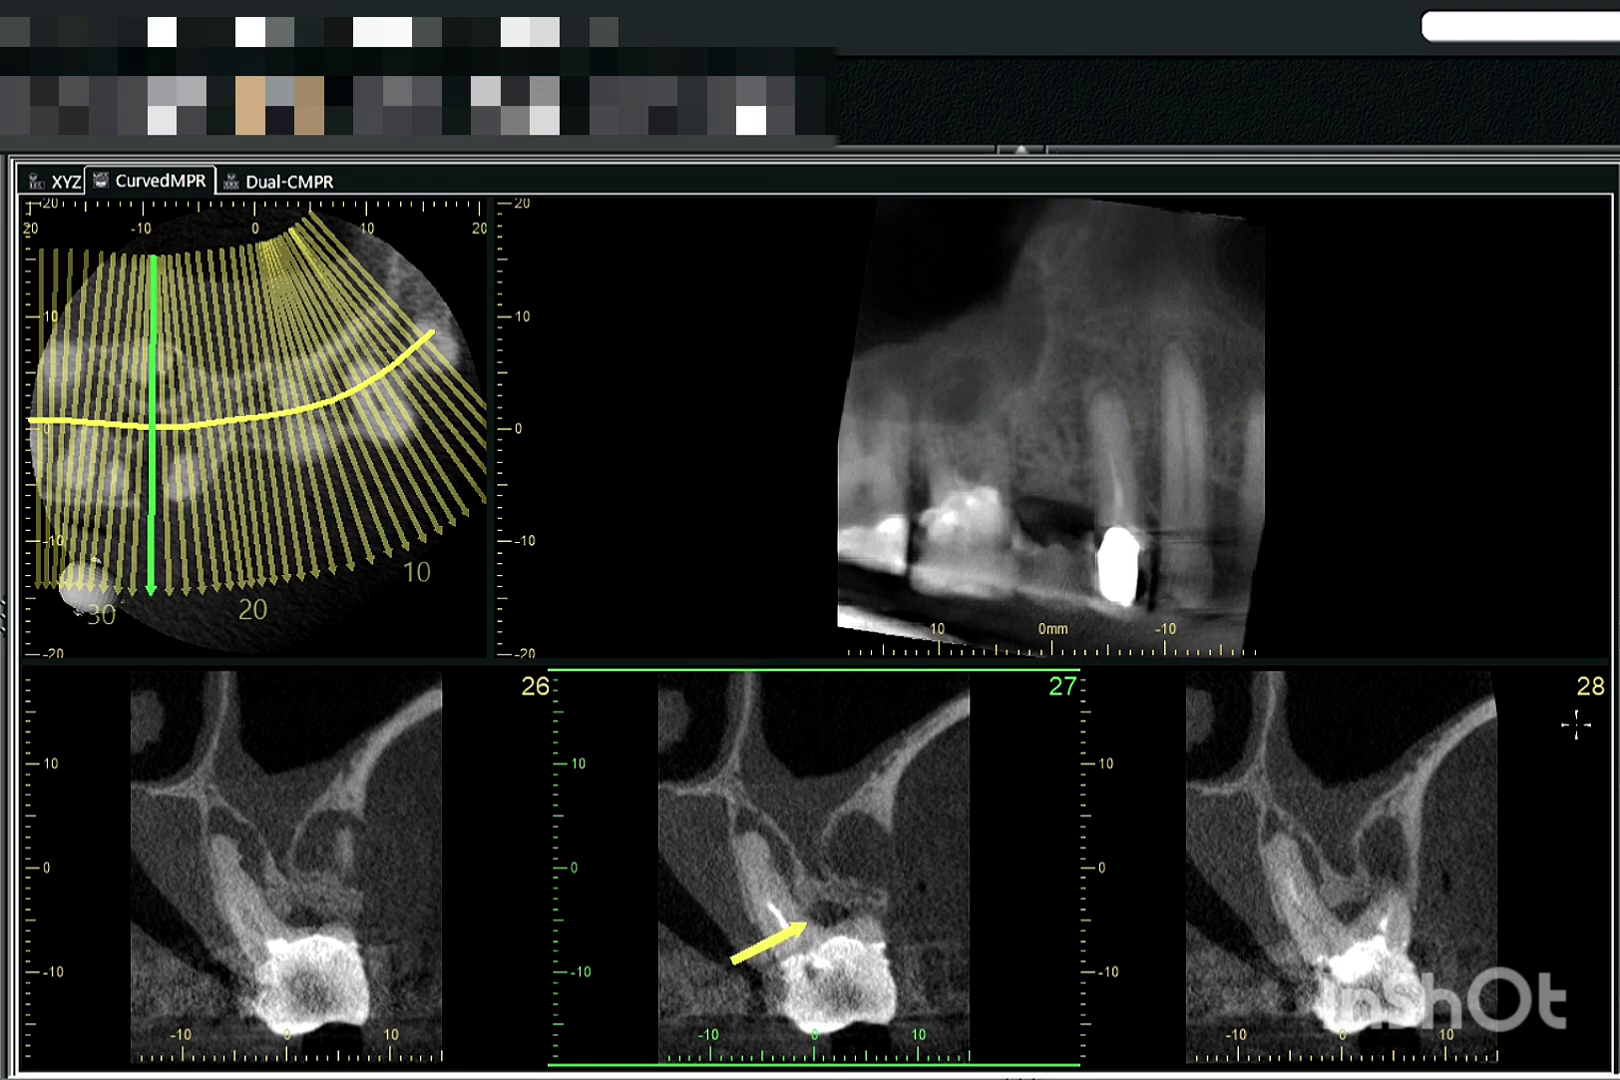
pyautogui.click(58, 181)
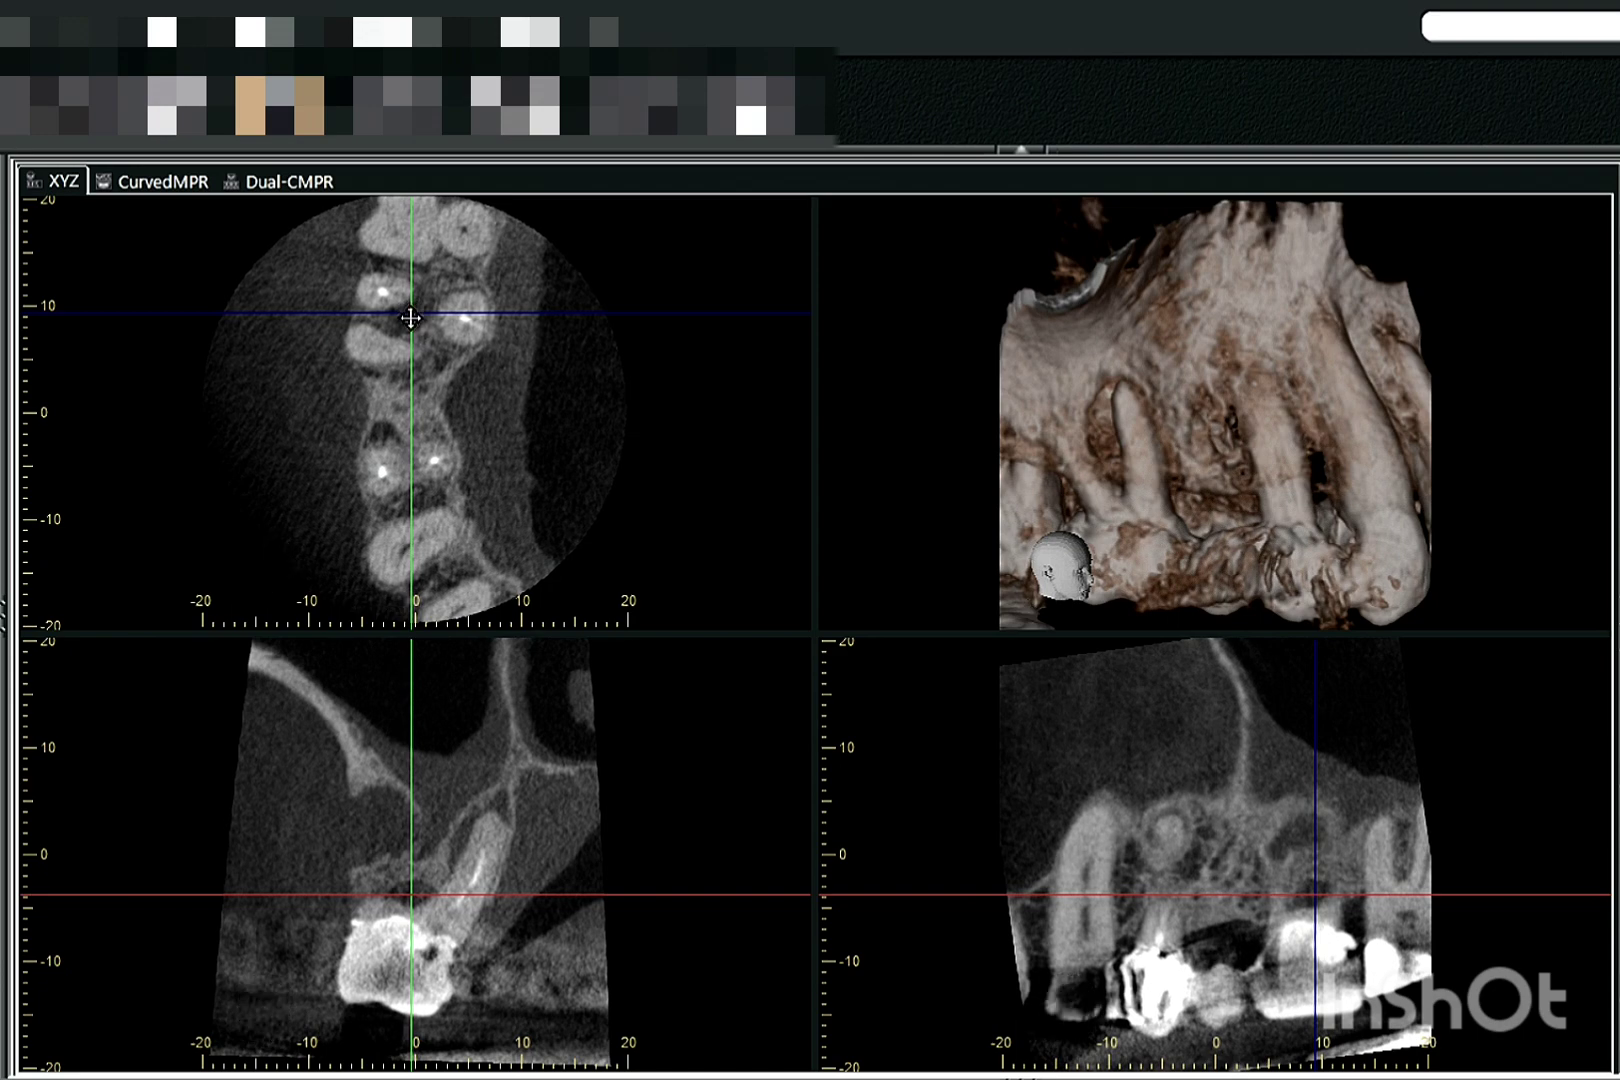
# Recentre the crosshair and tilt axial, coronal and sagittal planes along the upper molar's roots, rotating the 3D view
pyautogui.moveTo(409, 311); pyautogui.dragTo(370, 350)
pyautogui.moveTo(543, 475); pyautogui.dragTo(521, 605)
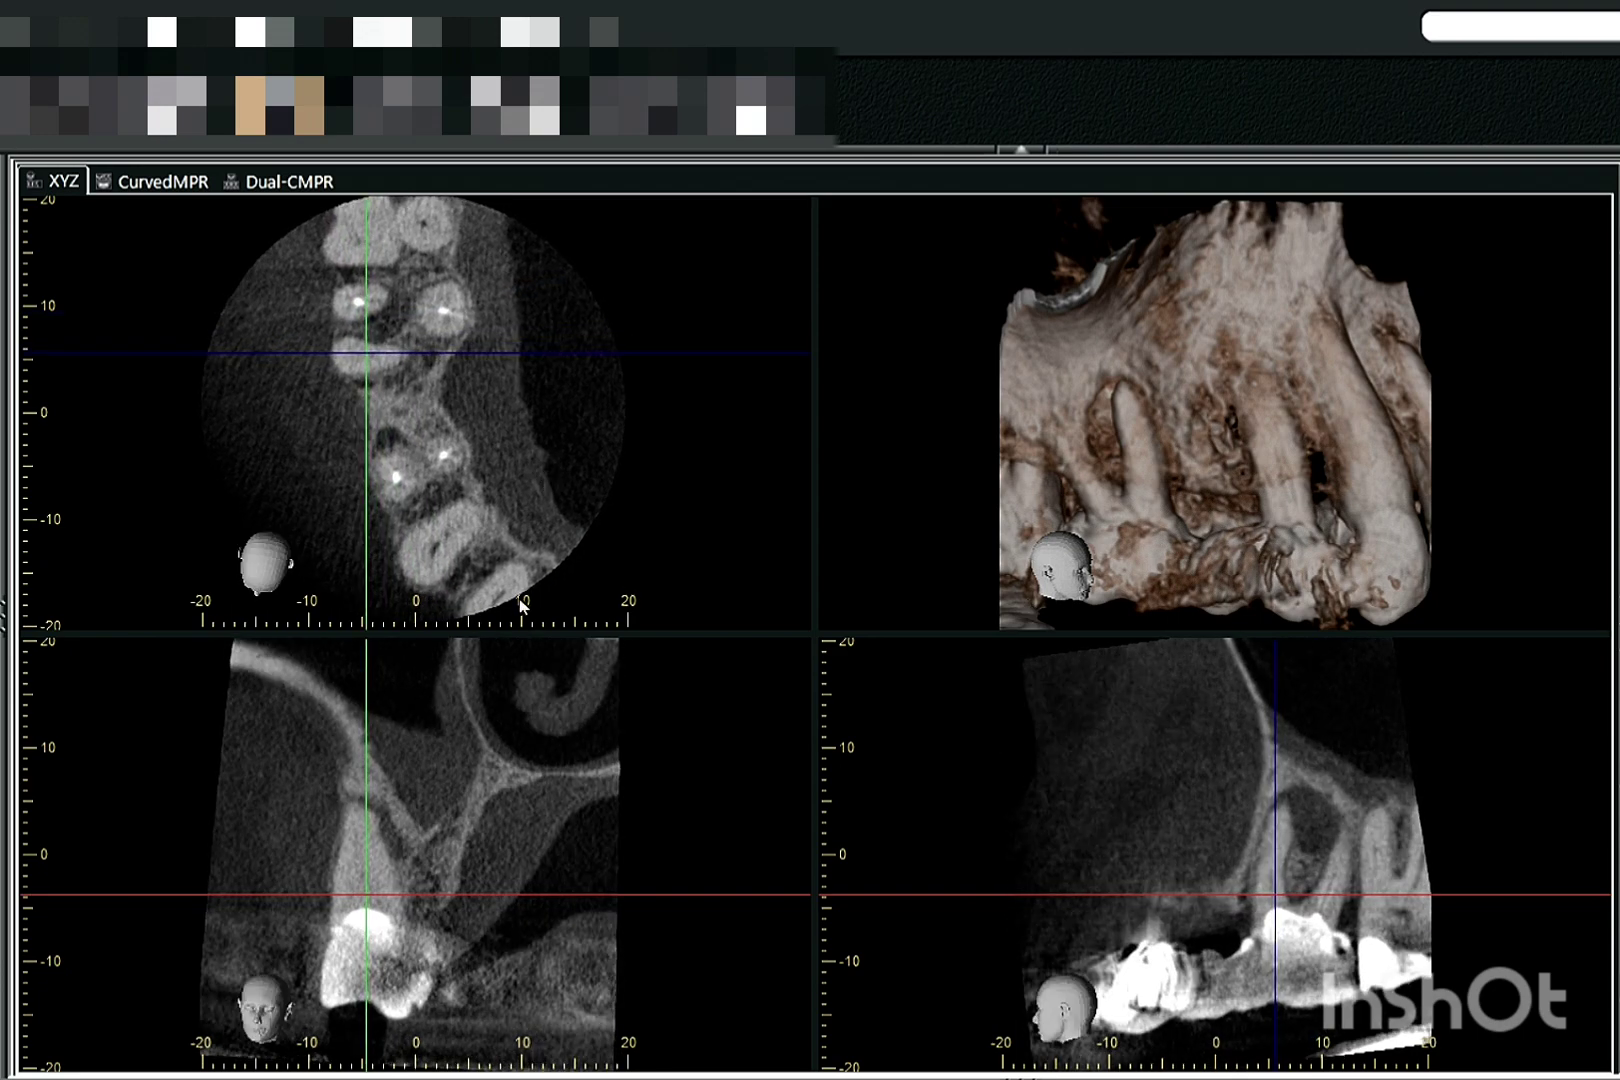
pyautogui.moveTo(470, 712); pyautogui.dragTo(475, 714)
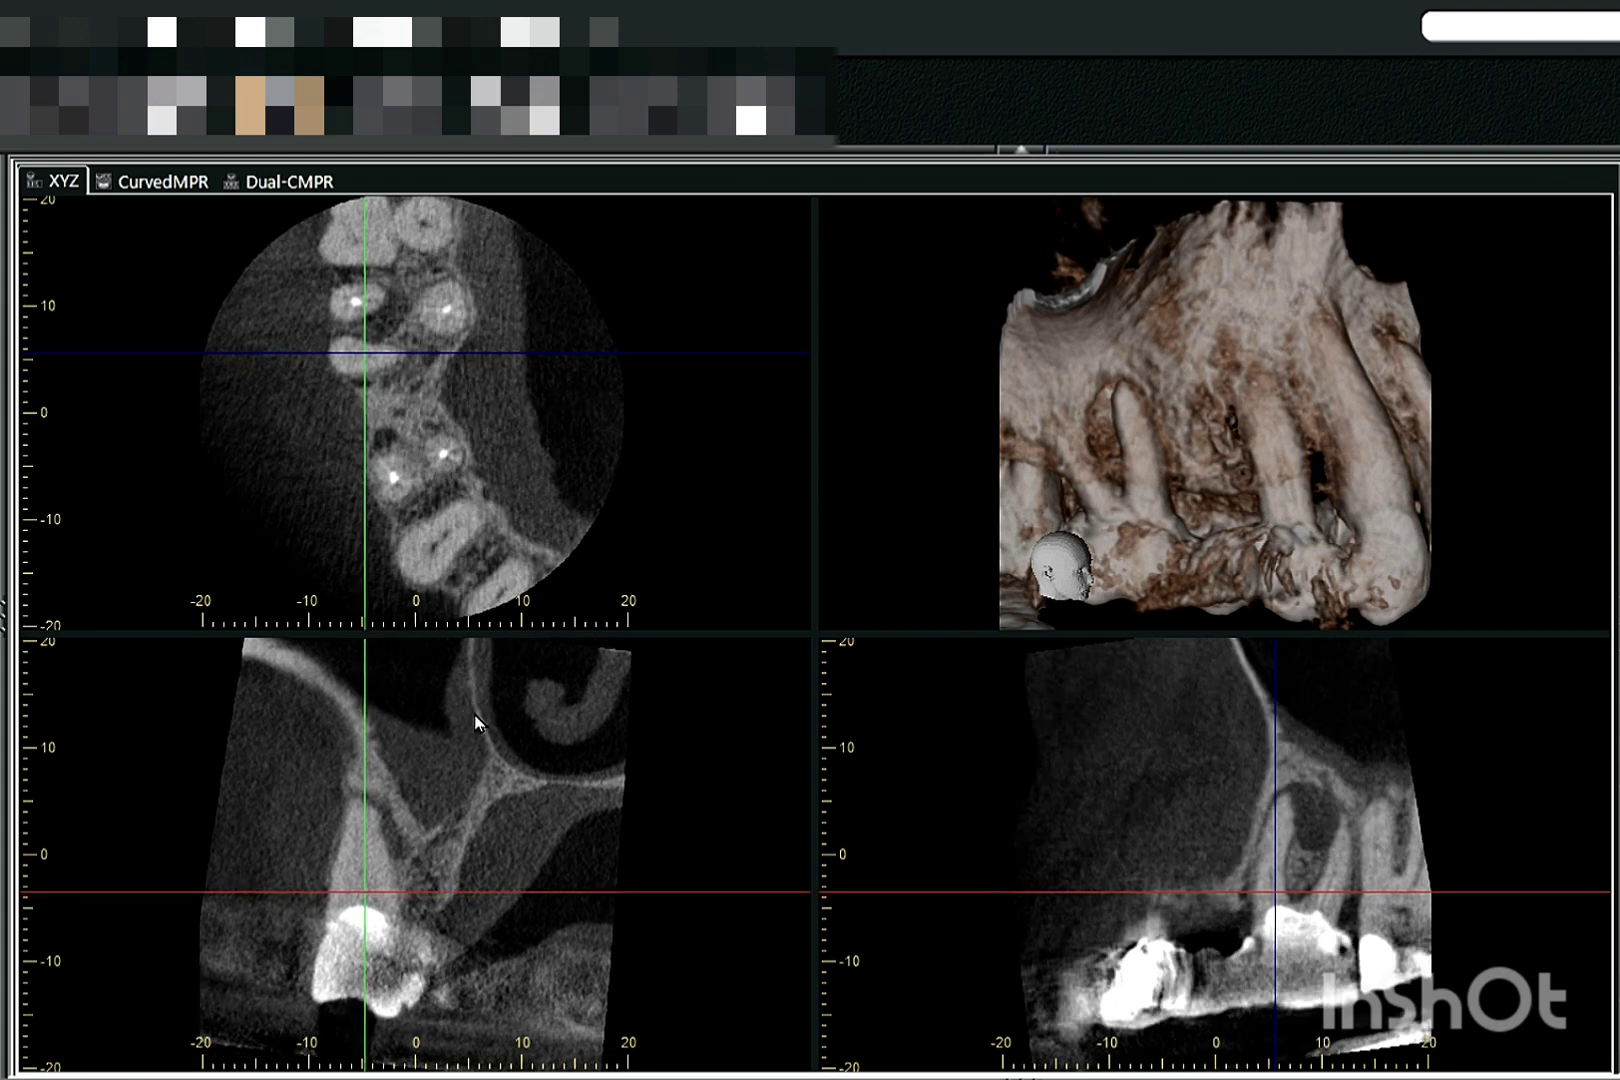
pyautogui.moveTo(1336, 813); pyautogui.dragTo(1270, 882)
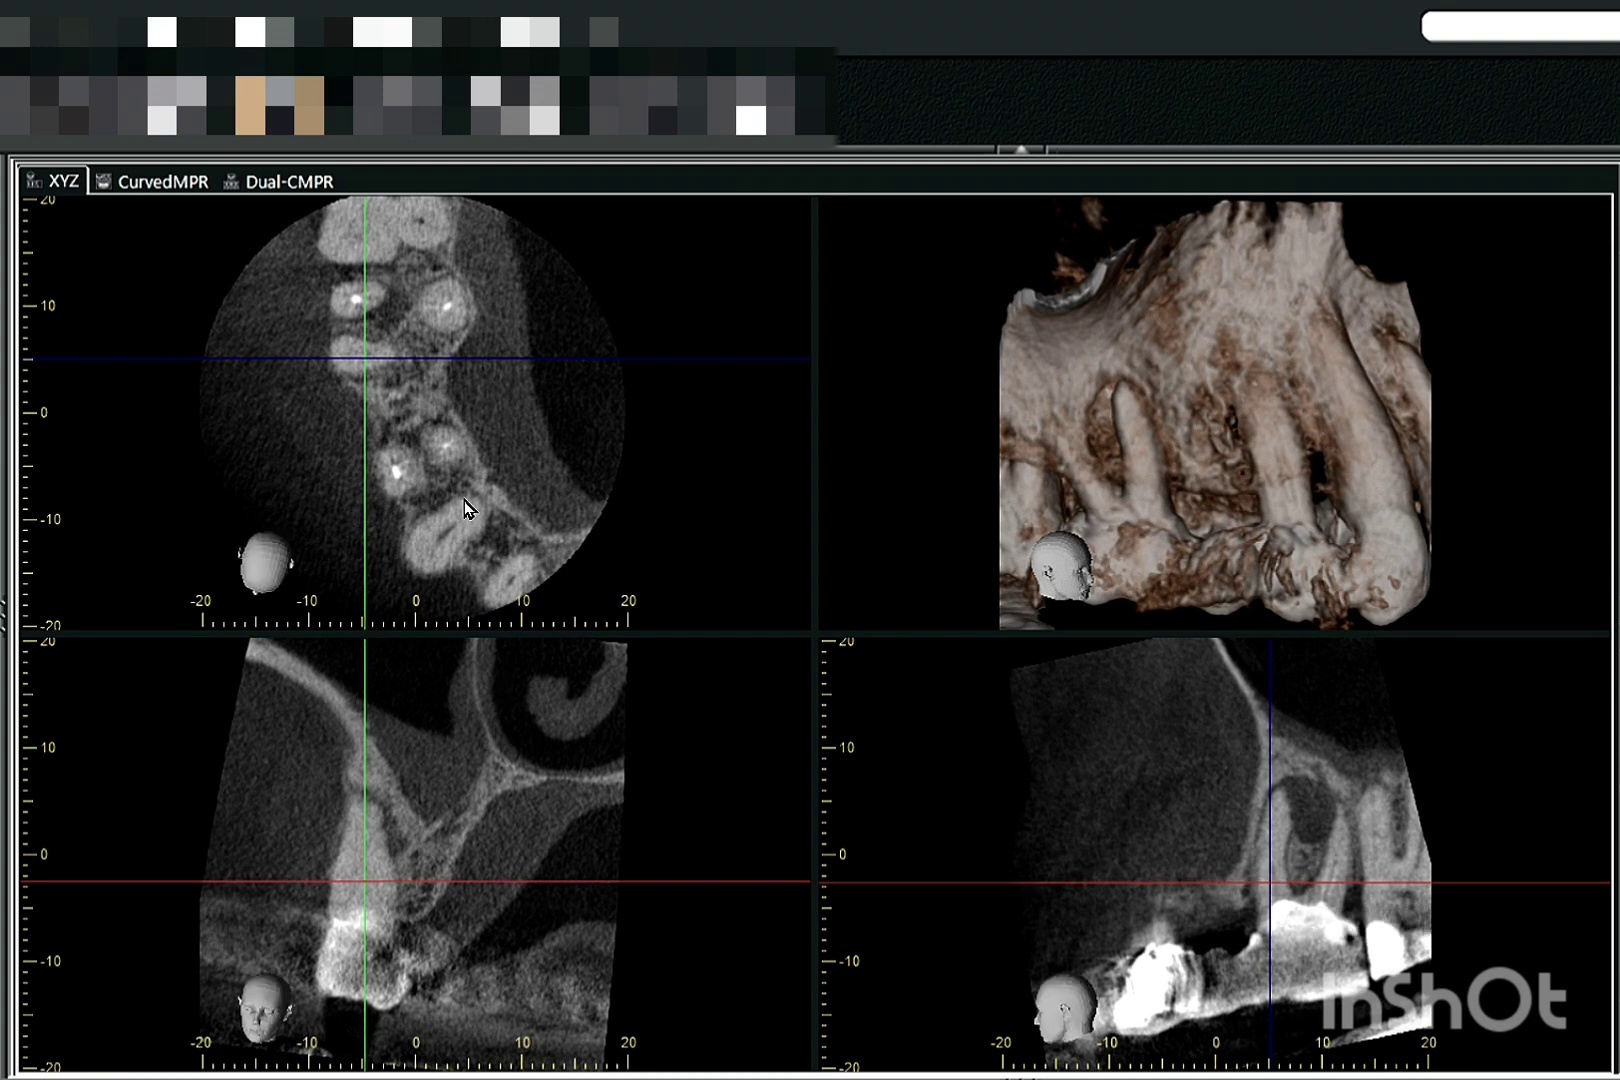
pyautogui.moveTo(361, 356); pyautogui.dragTo(390, 321)
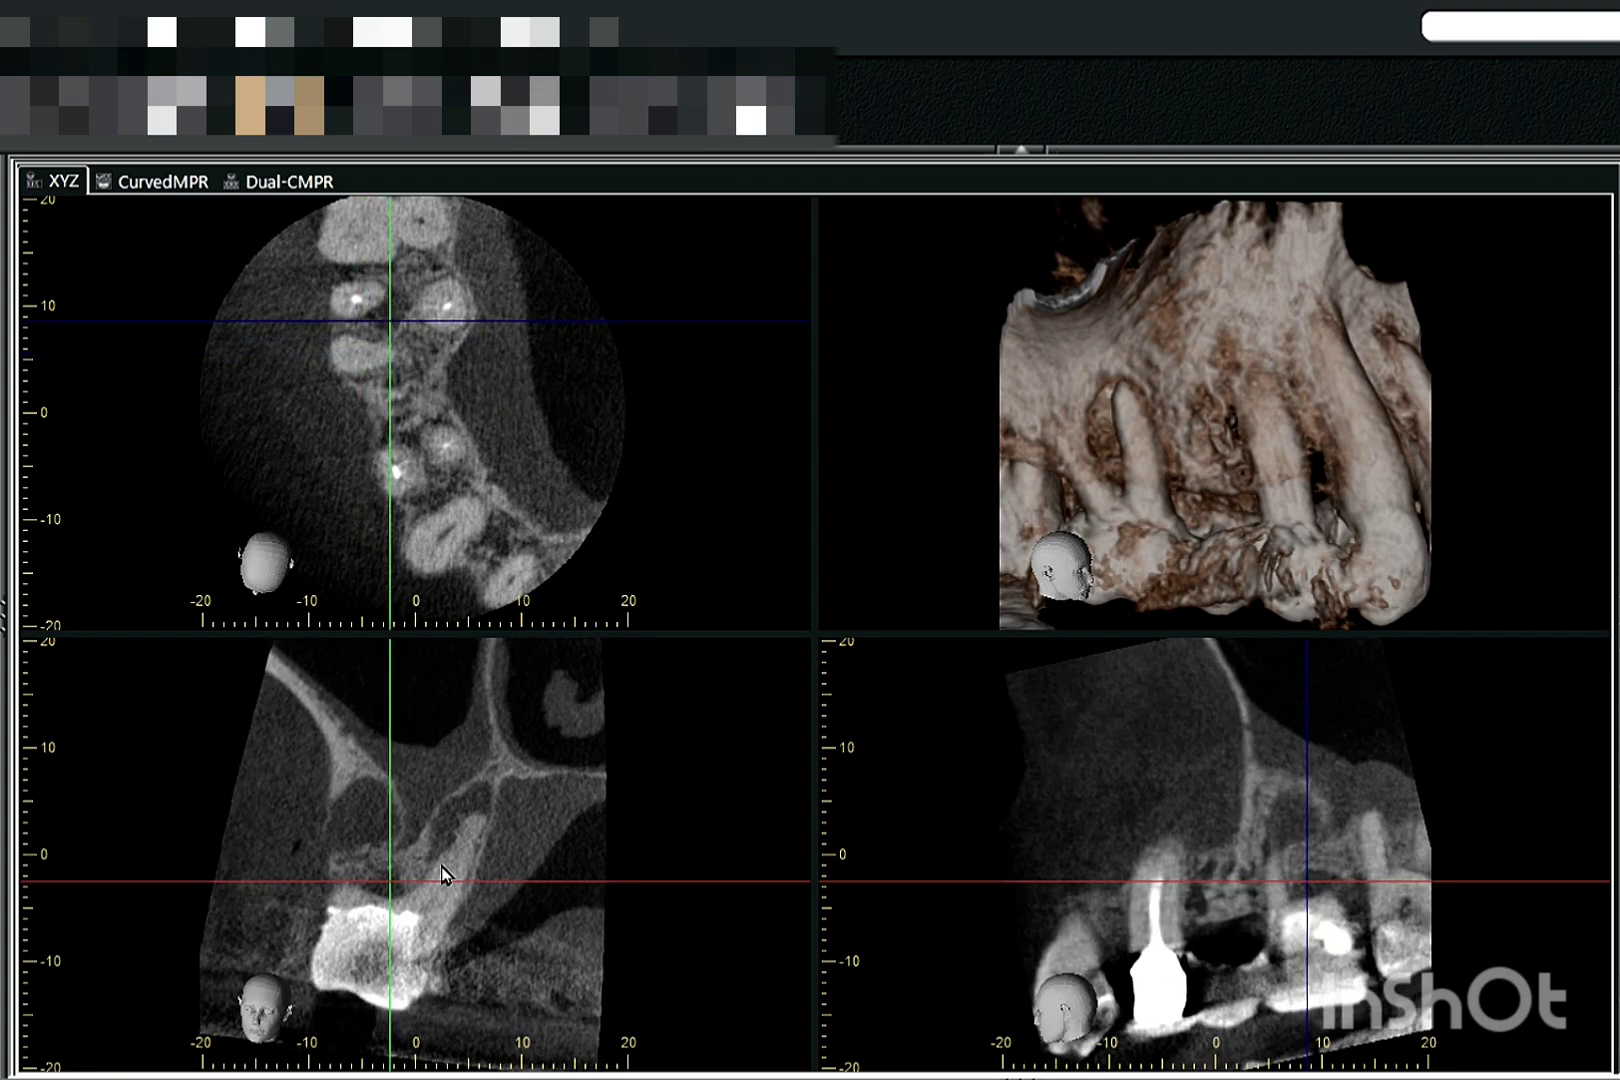
pyautogui.scroll(2, 424, 915)
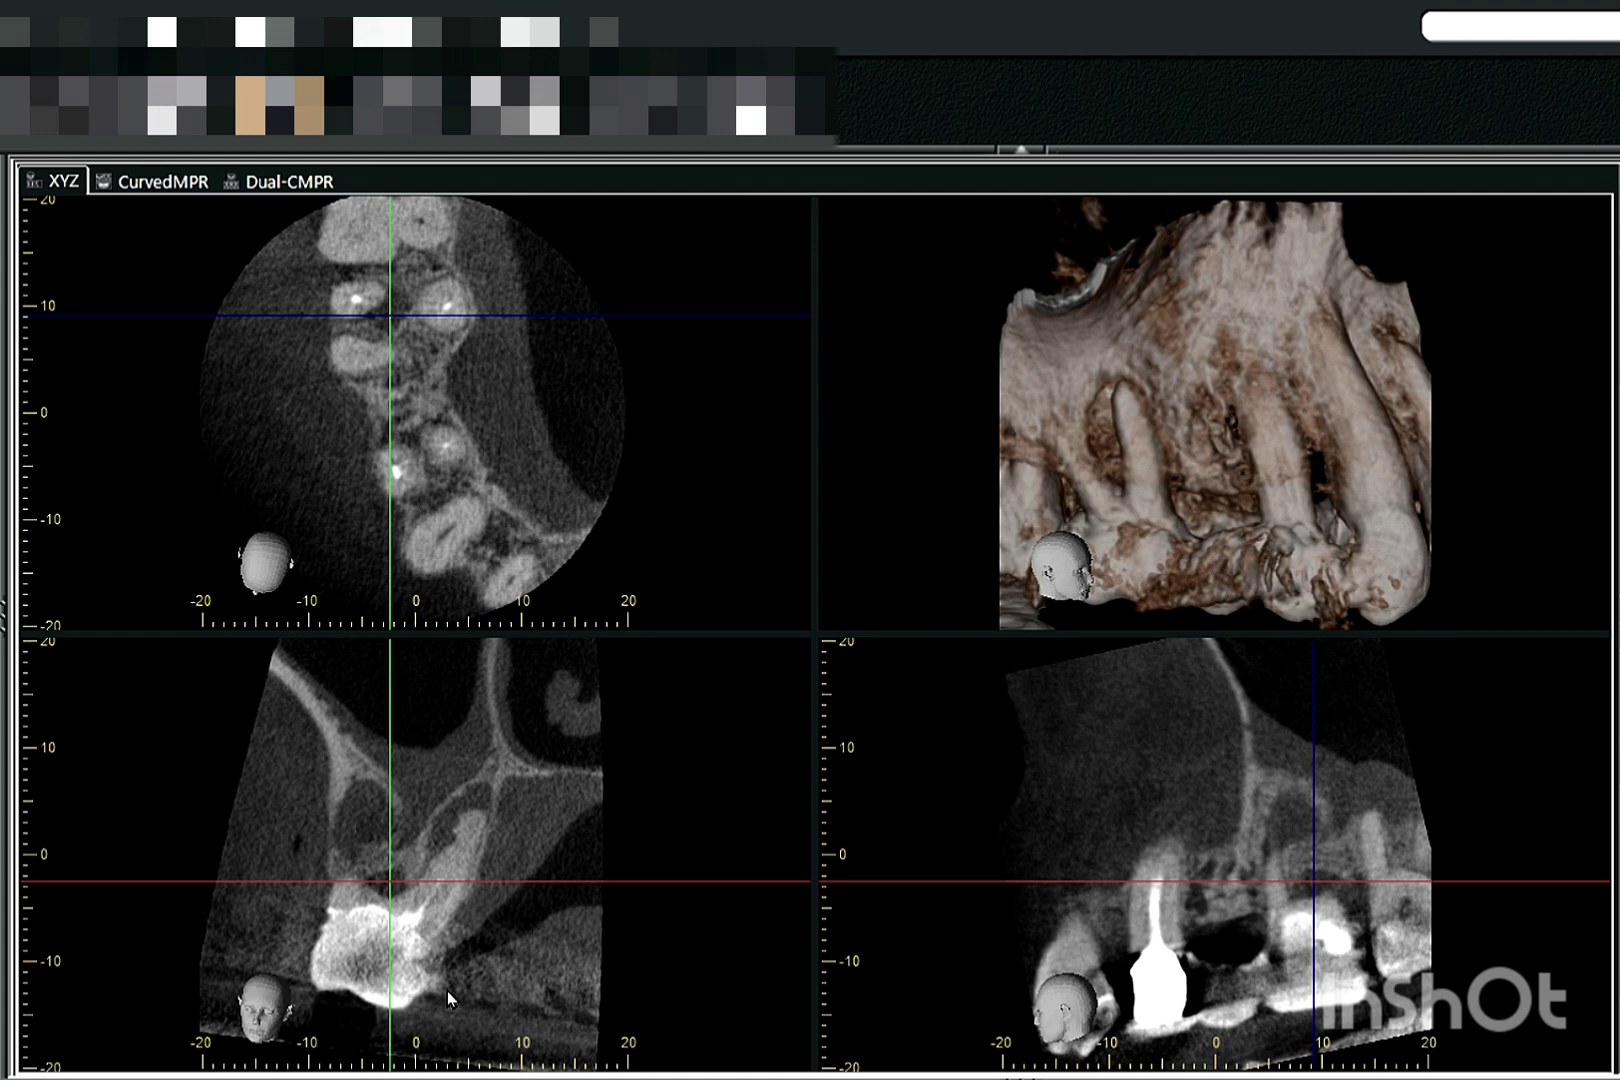
pyautogui.scroll(2, 470, 969)
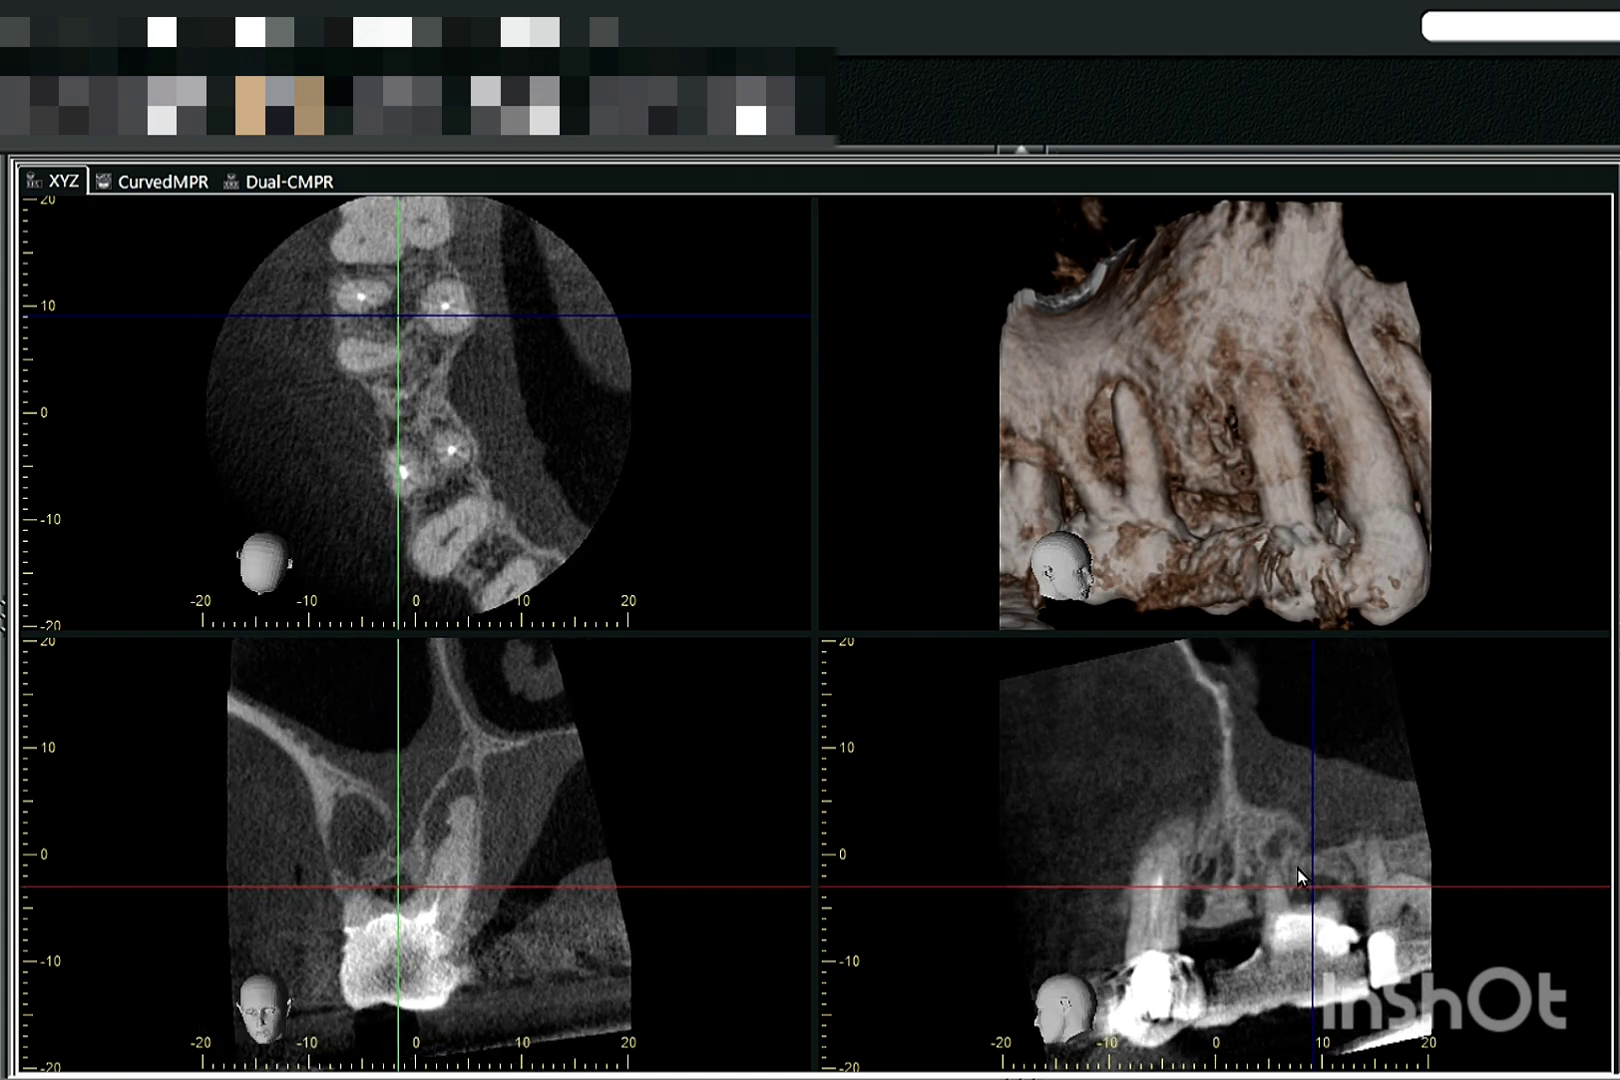
pyautogui.scroll(2, 1352, 1000)
pyautogui.moveTo(1123, 496); pyautogui.dragTo(1088, 422)
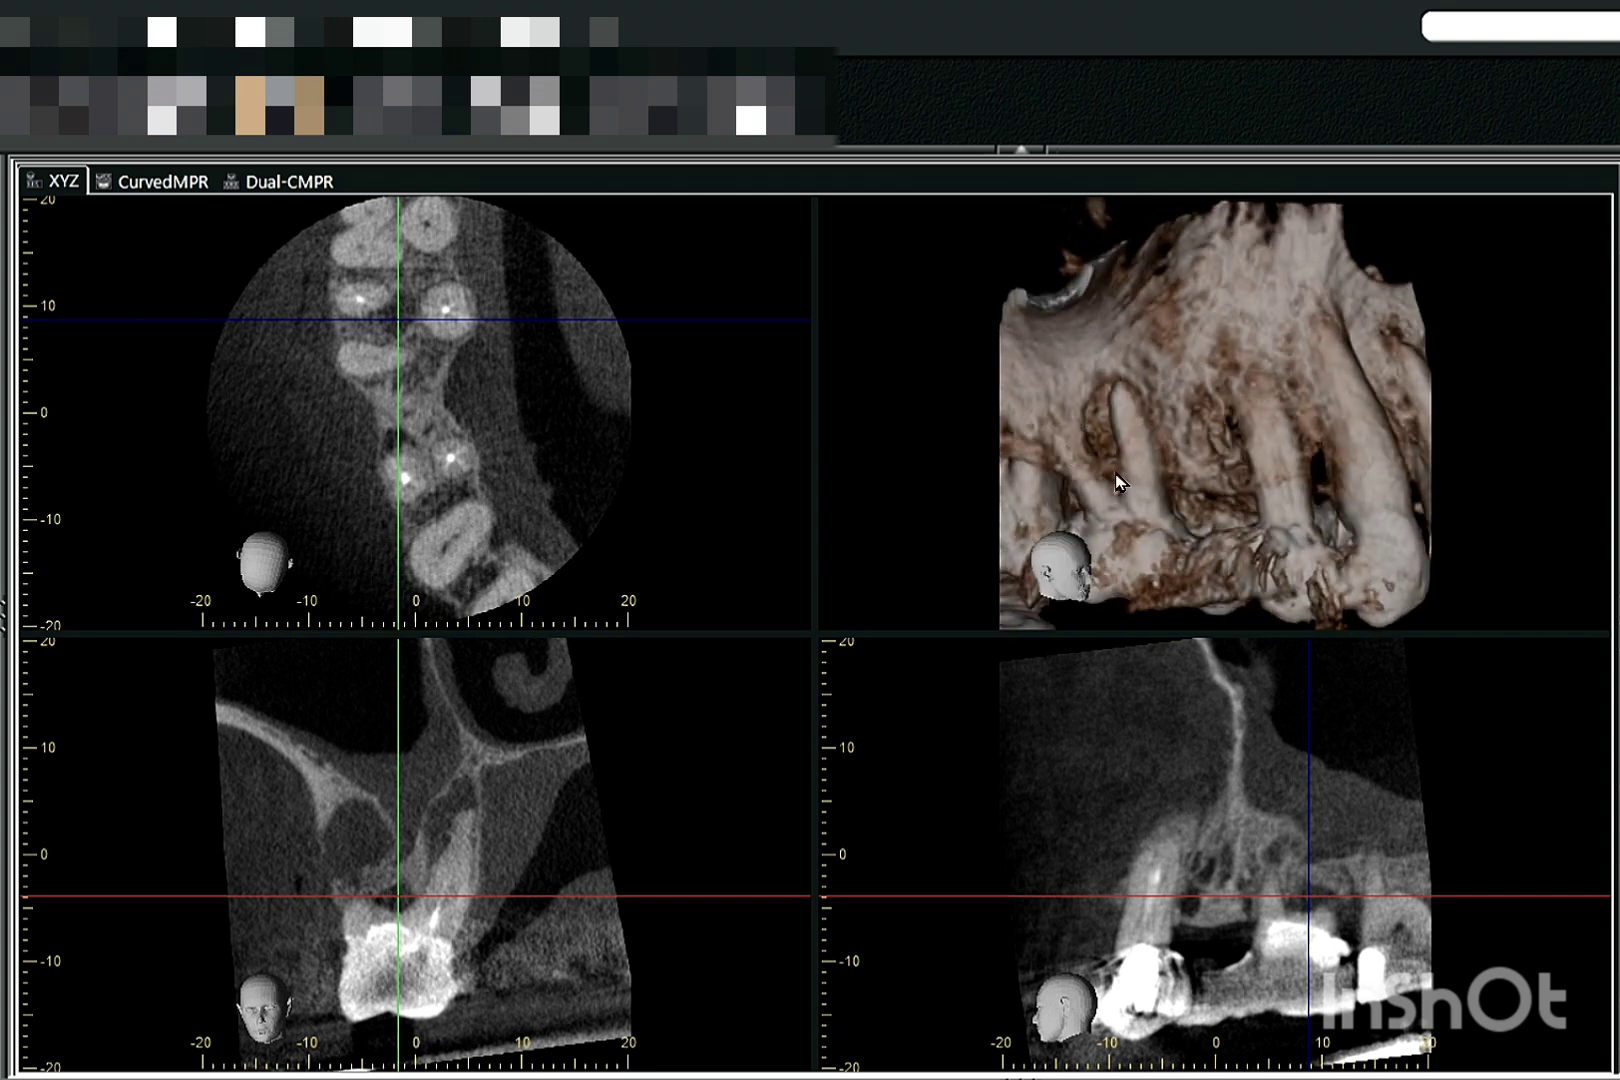
# Rotate the 3D rendering further and lower the axial slice to crown level, recentring the crosshair
pyautogui.moveTo(1118, 507); pyautogui.dragTo(1275, 550)
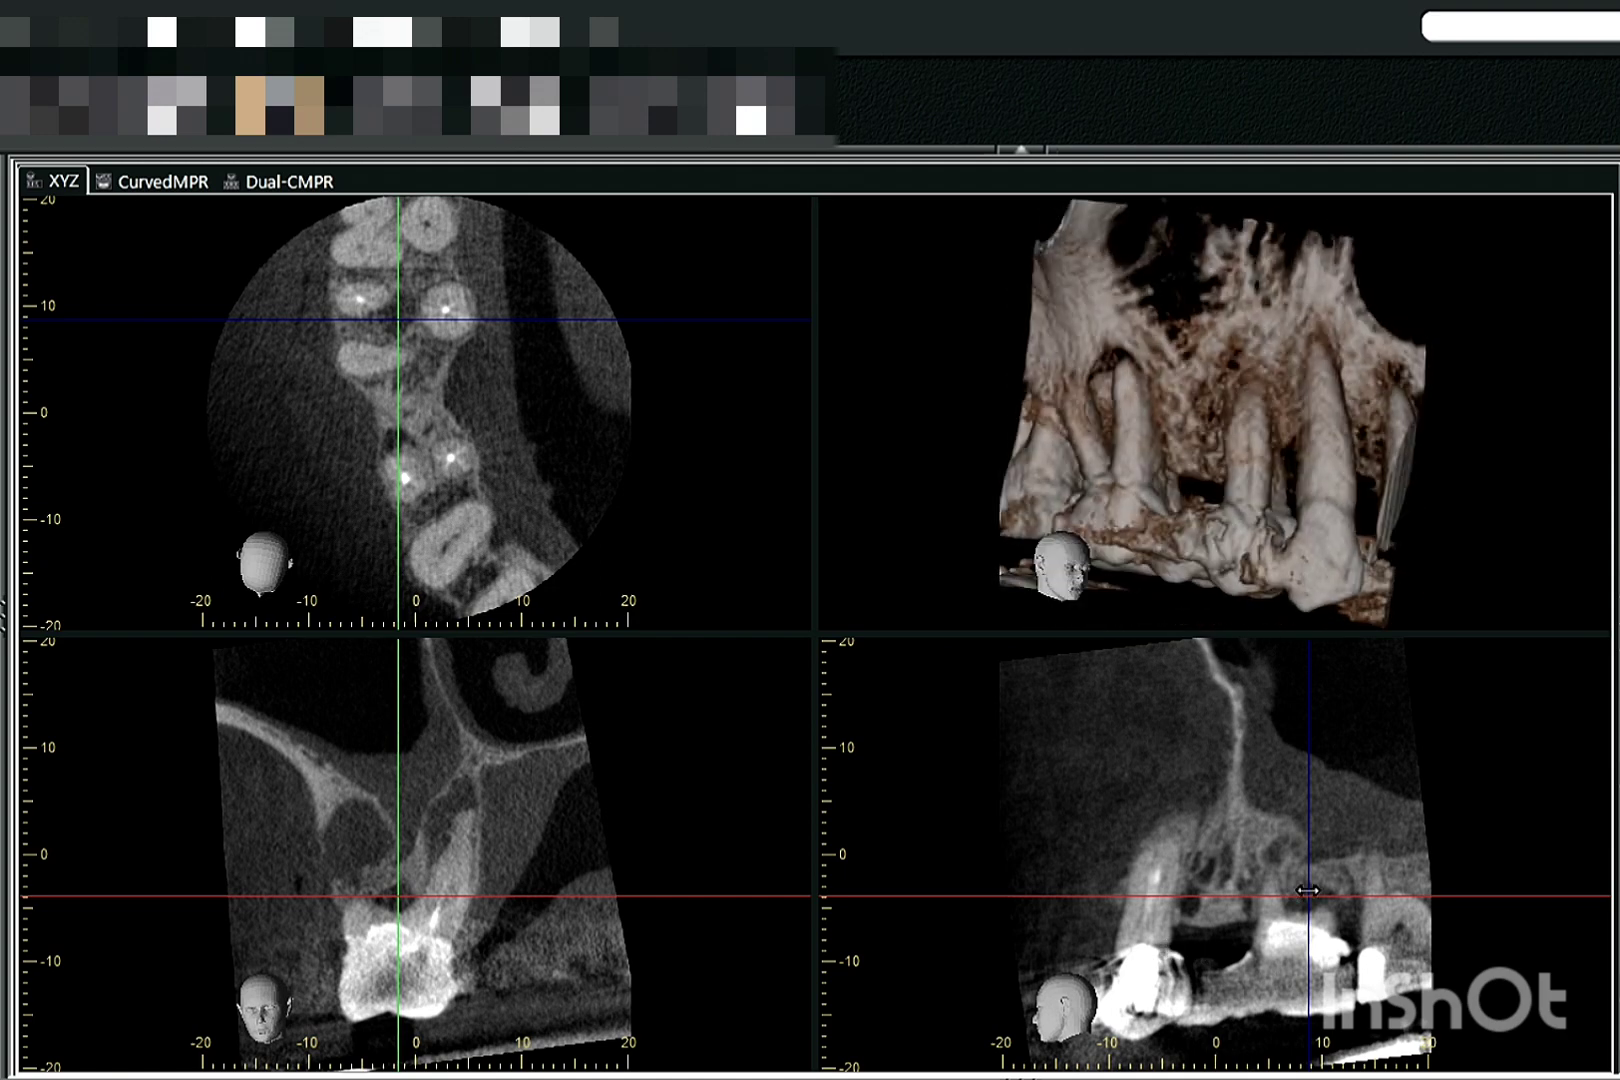
pyautogui.moveTo(1307, 890); pyautogui.dragTo(1302, 968)
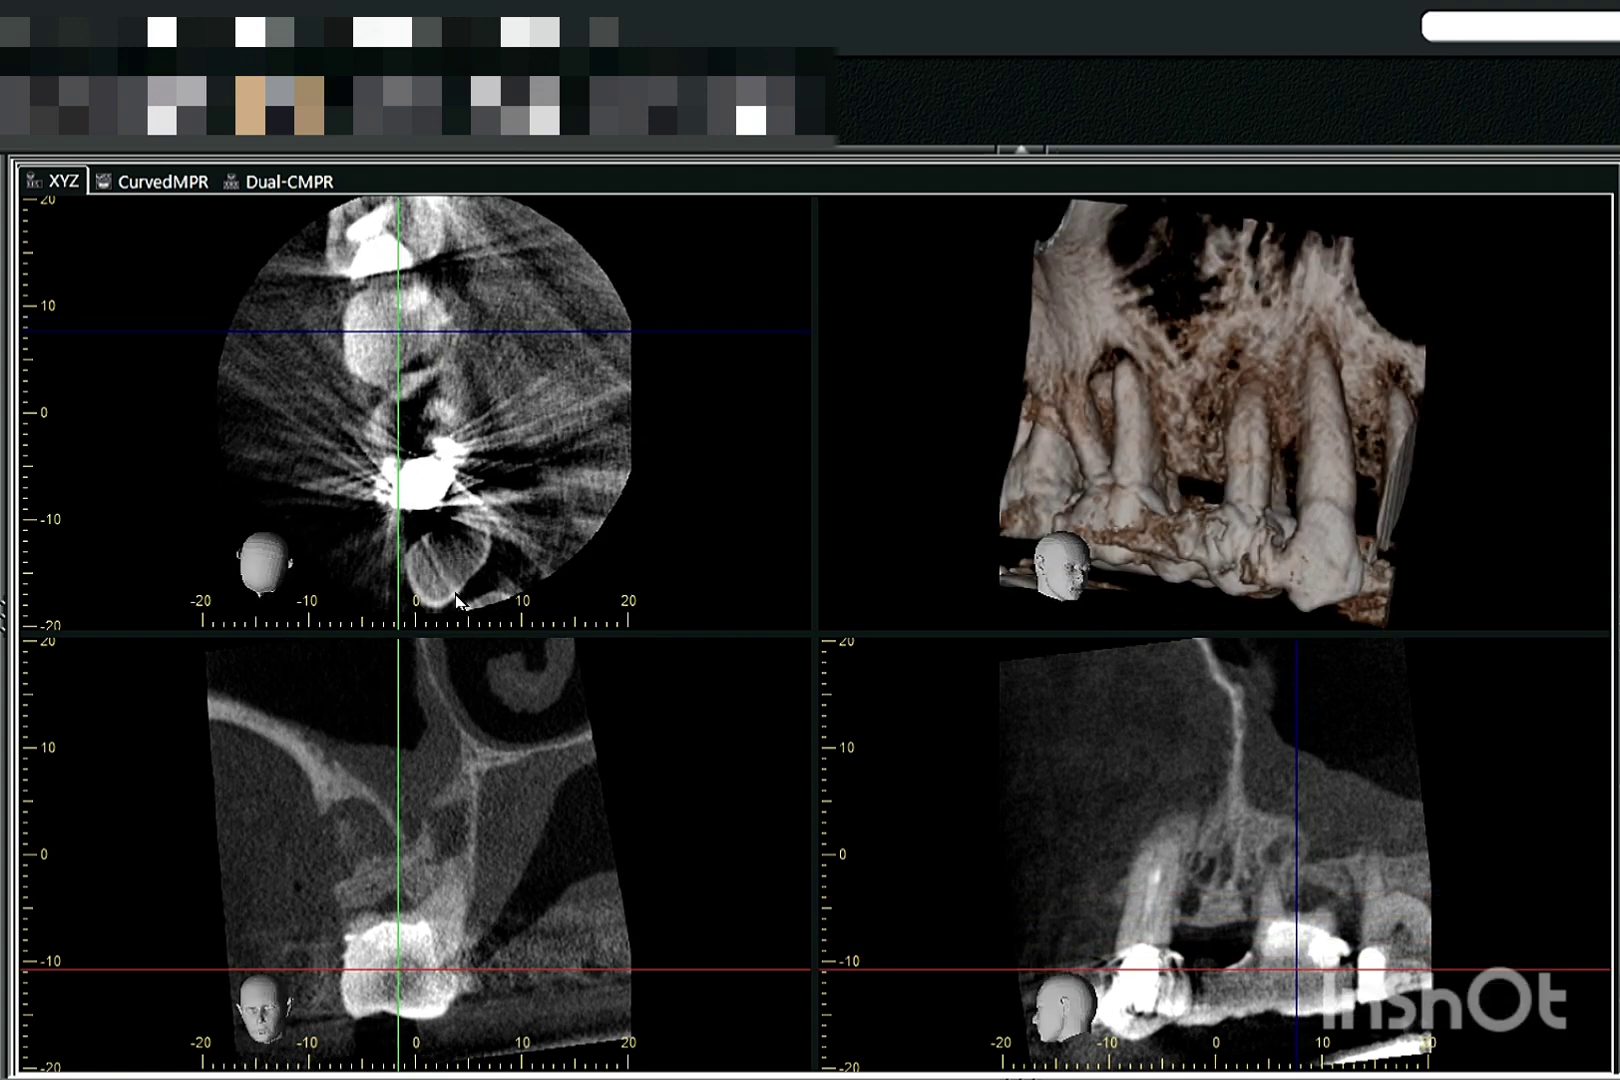
pyautogui.moveTo(398, 331)
pyautogui.mouseDown()
pyautogui.moveTo(414, 501)
pyautogui.moveTo(393, 336)
pyautogui.mouseUp()
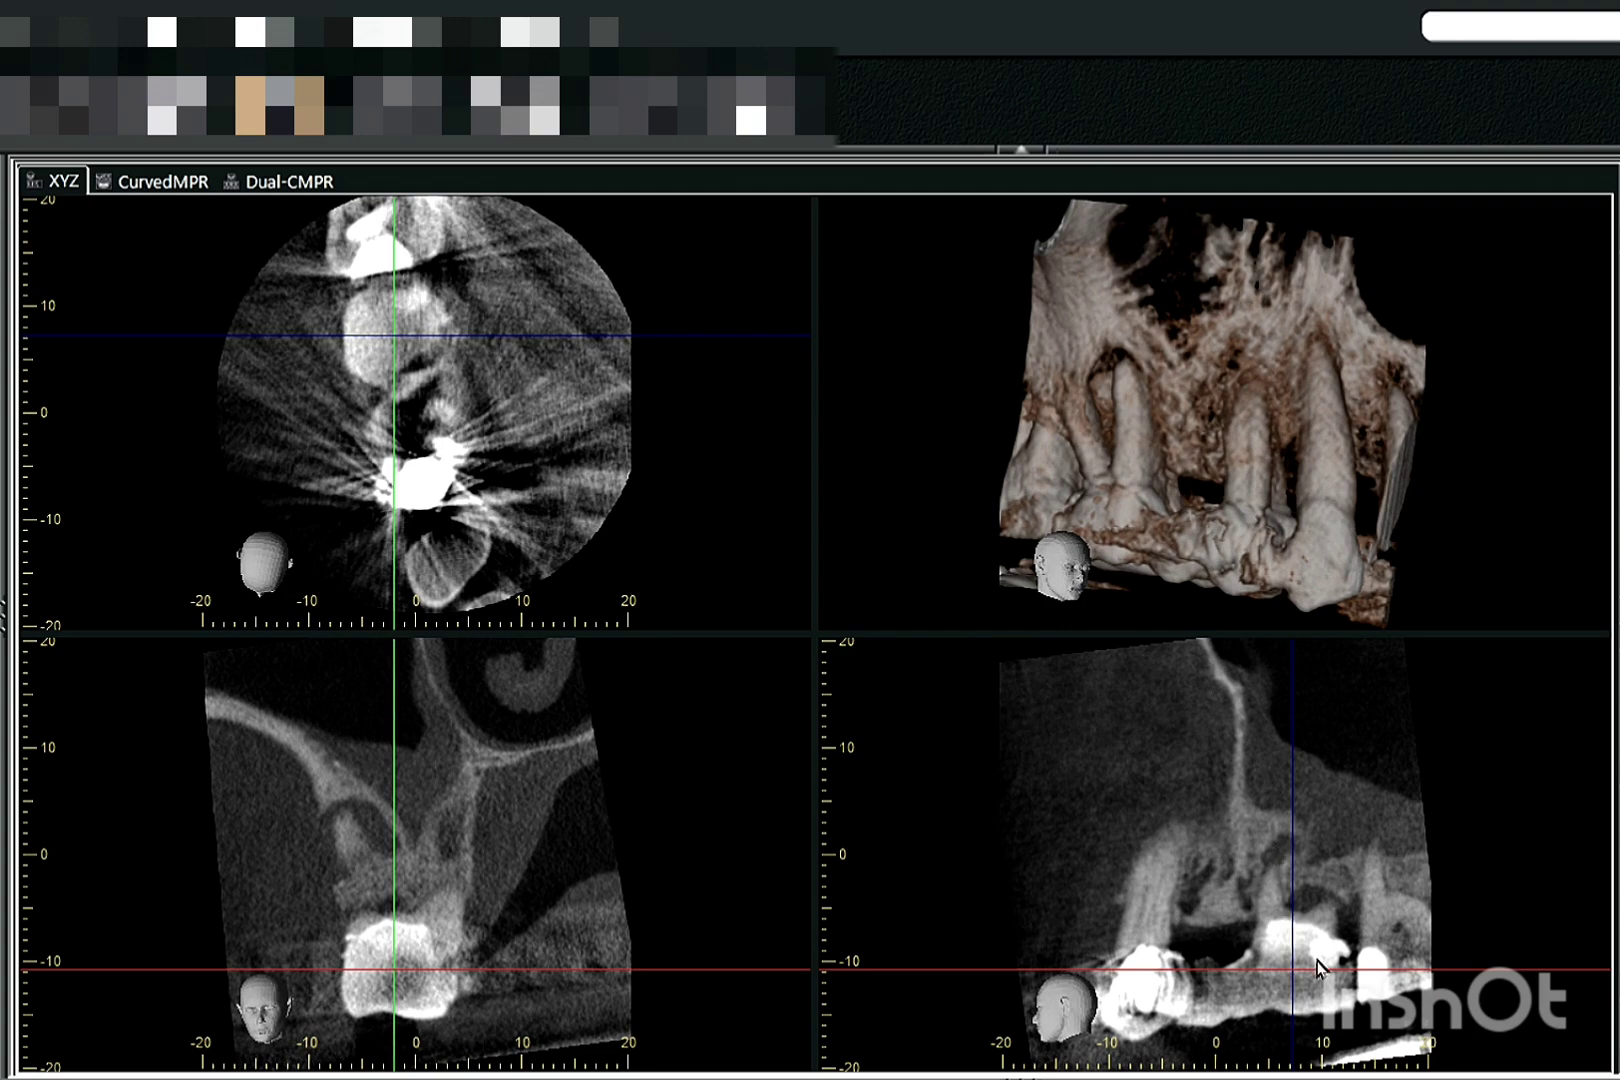
pyautogui.moveTo(1291, 968); pyautogui.dragTo(1280, 905)
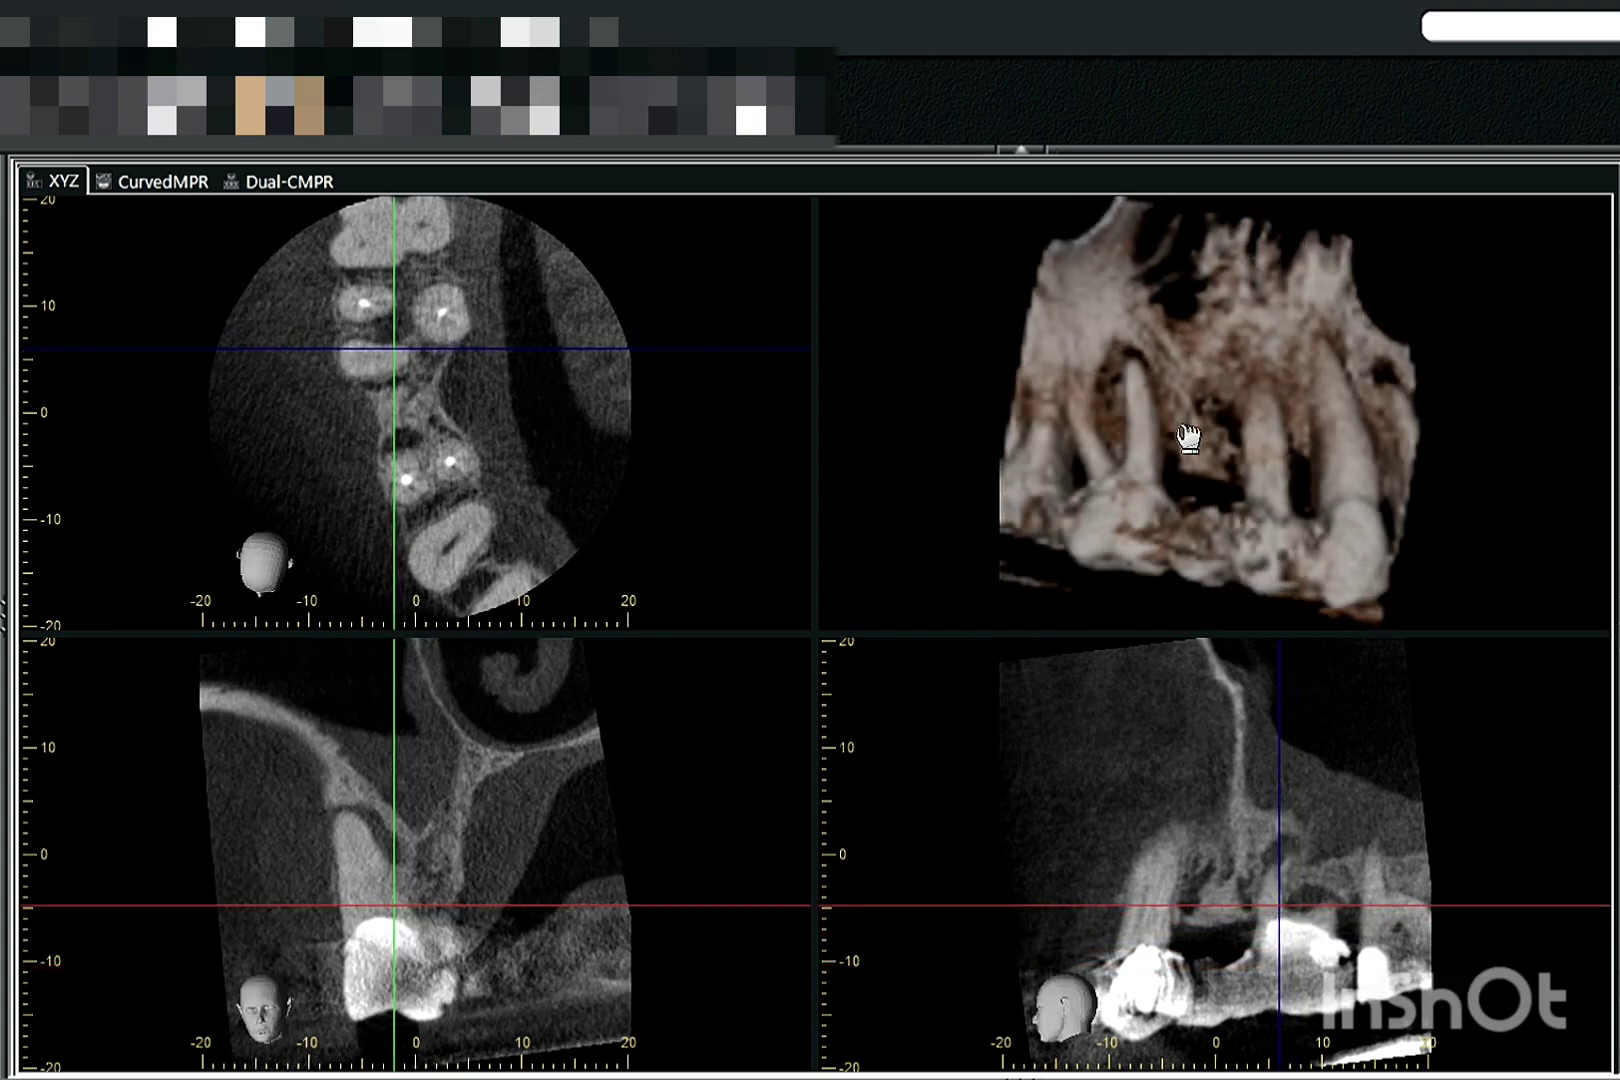